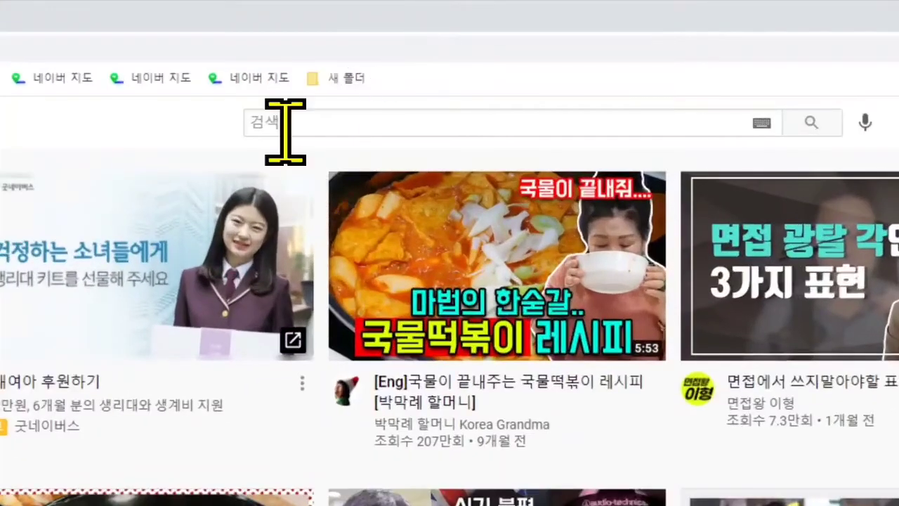
Step: Search YouTube for 박막례 and open the 박막례 할머니 Korea Grandma channel from the results
left_click(285, 126)
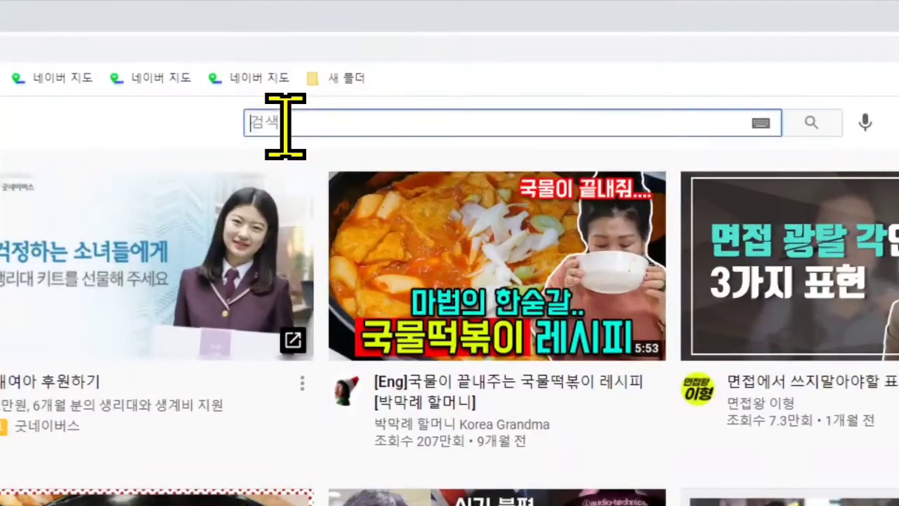
type("박막ㄹ")
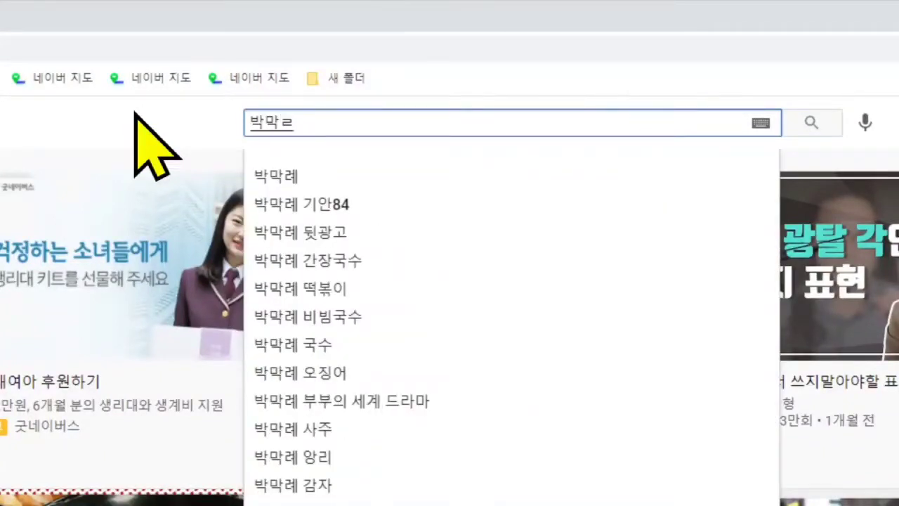
type("ㅖ")
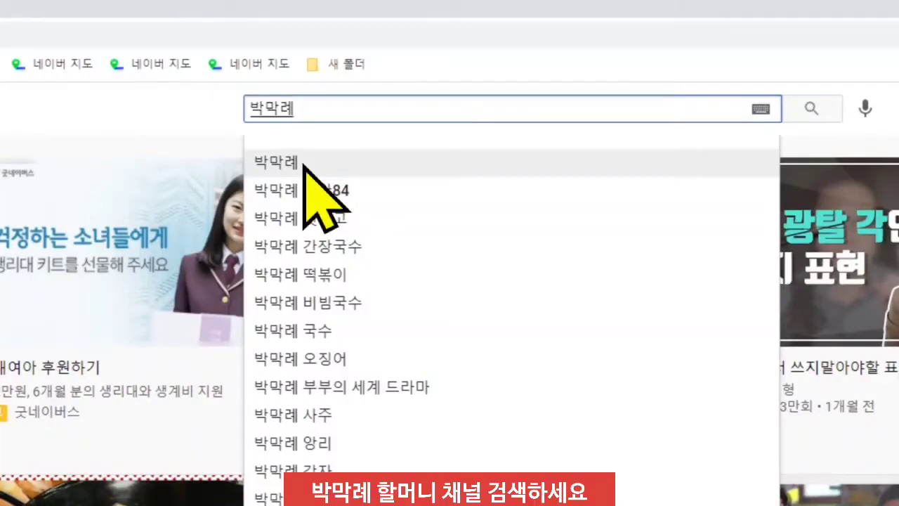
left_click(304, 163)
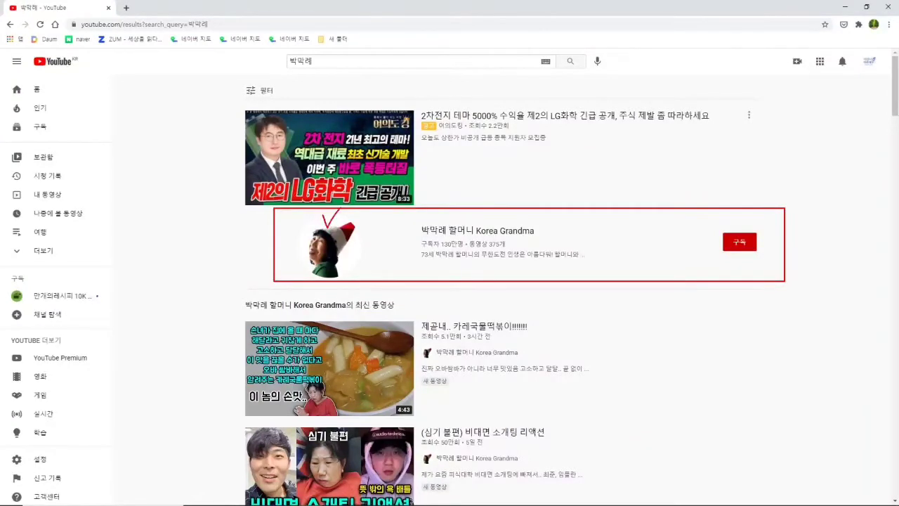
left_click(329, 246)
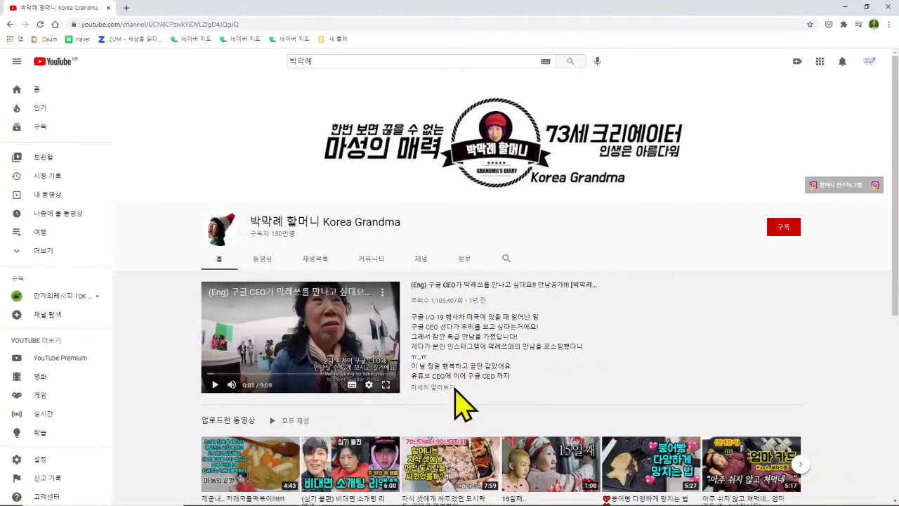
Step: Examine the thumbnails of the uploaded and popular videos on the 박막례 할머니 channel's home page
scroll(456, 405, "down", 2)
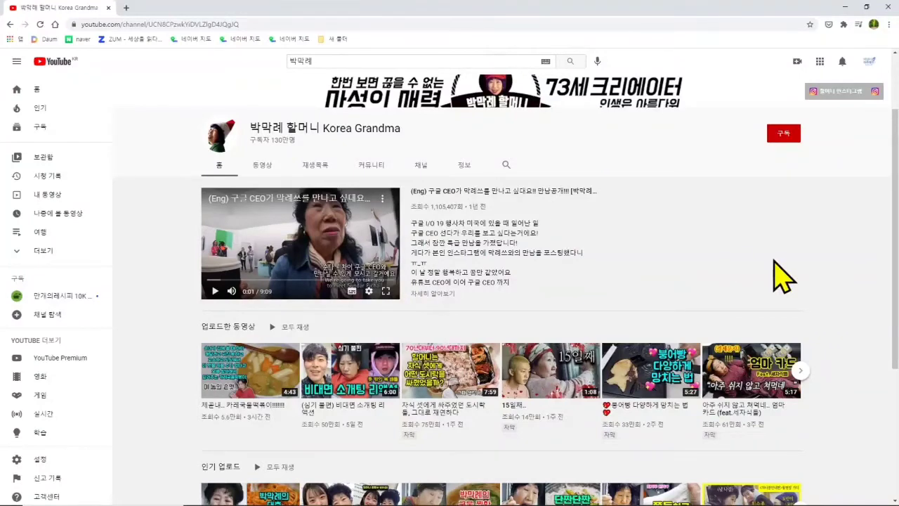
scroll(783, 274, "down", 3)
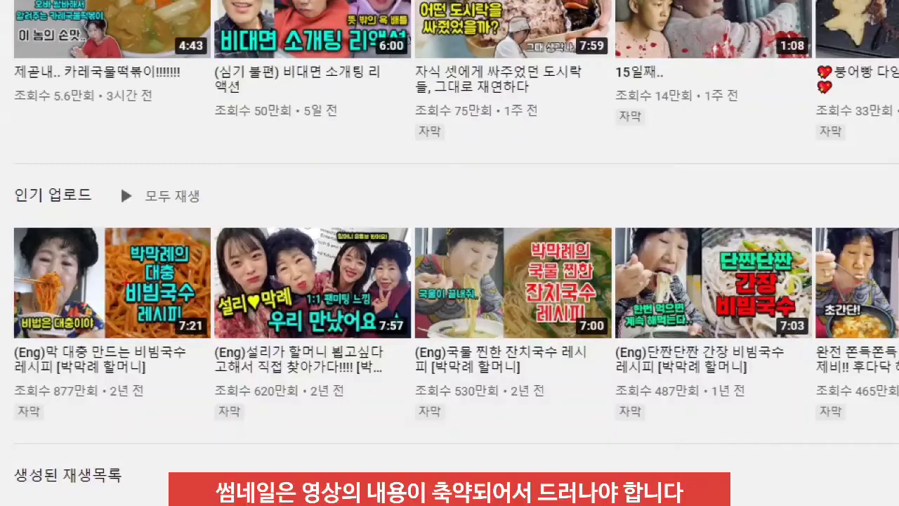
mouse_move(157, 210)
left_mouse_down()
mouse_move(165, 234)
mouse_move(189, 205)
left_mouse_up()
mouse_move(546, 204)
left_mouse_down()
mouse_move(559, 230)
mouse_move(579, 198)
left_mouse_up()
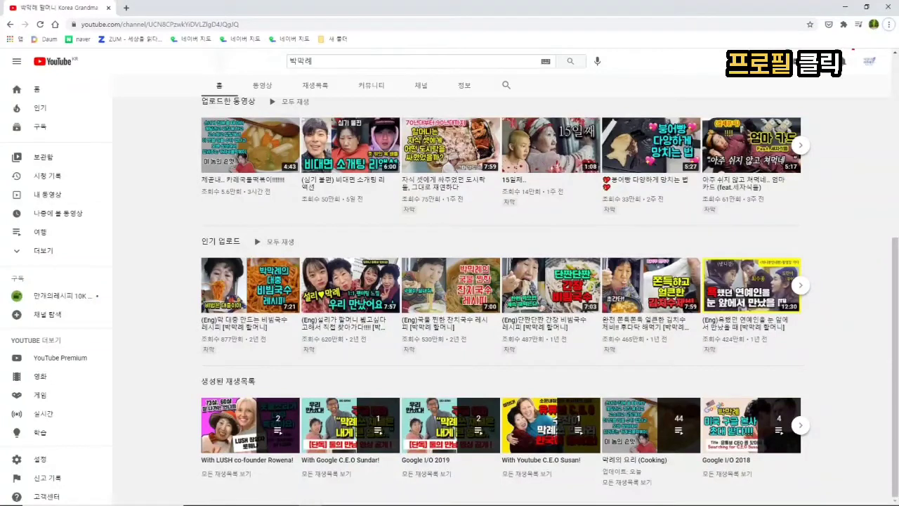
Step: Open the signed-in account's own channel page and view the thumbnails of its uploaded videos
left_click_drag(889, 75, 887, 74)
mouse_move(866, 38)
left_mouse_down()
mouse_move(869, 50)
mouse_move(879, 33)
left_mouse_up()
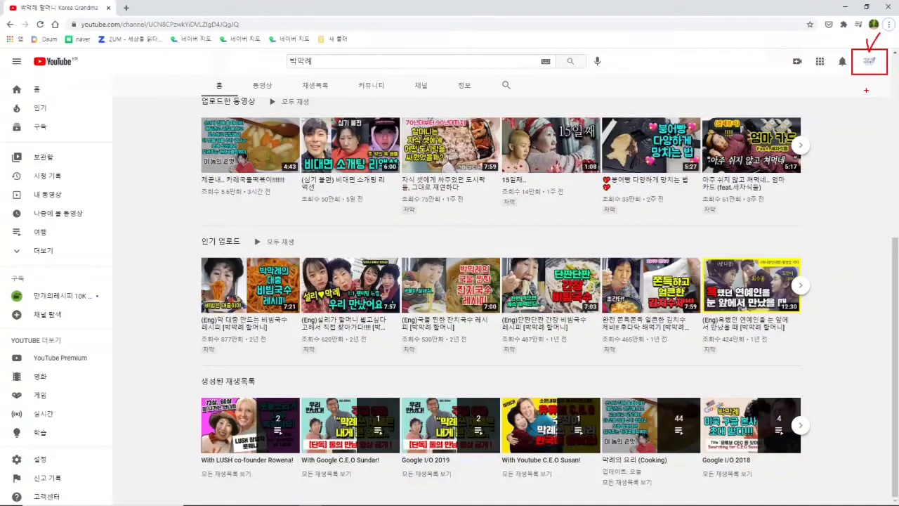
key("Escape")
left_click(869, 62)
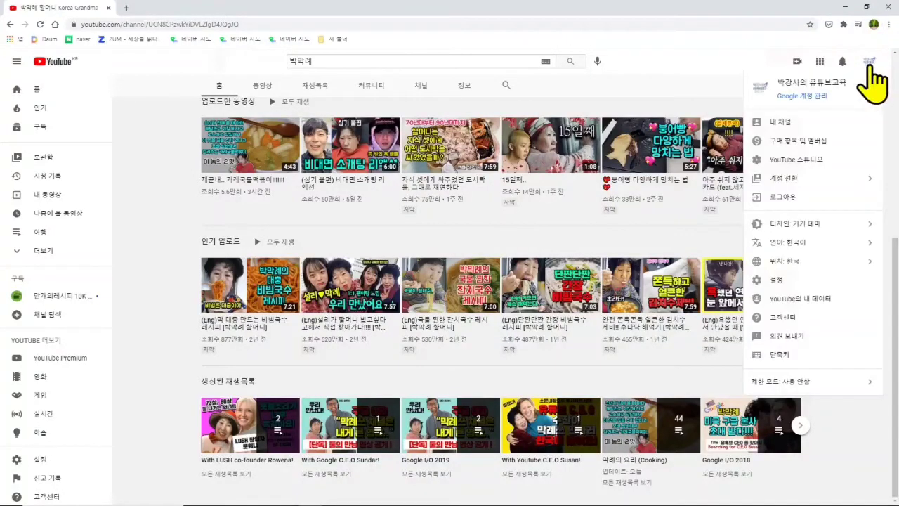
mouse_move(743, 106)
left_mouse_down()
mouse_move(821, 133)
mouse_move(841, 118)
left_mouse_up()
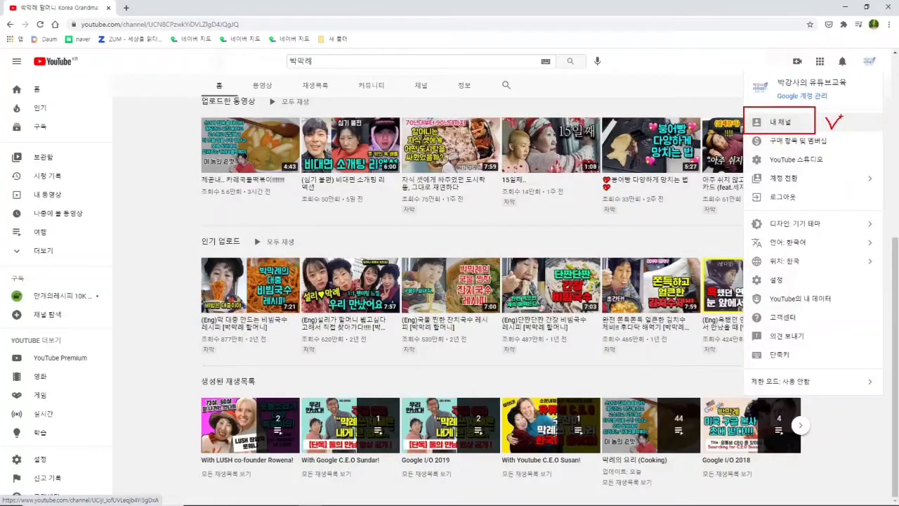
left_click(798, 126)
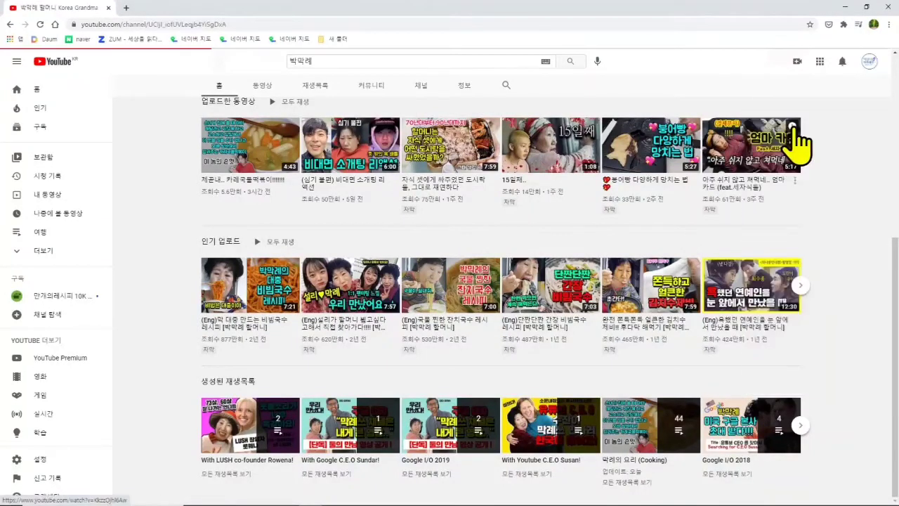
scroll(761, 421, "down", 2)
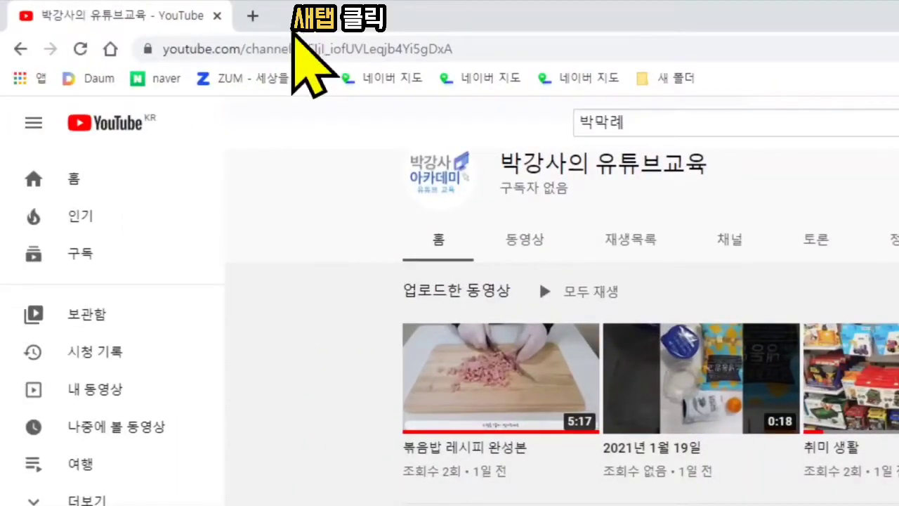
Step: Search the web for 미리캔버스 in a new browser tab and open the MiriCanvas website
left_click(253, 15)
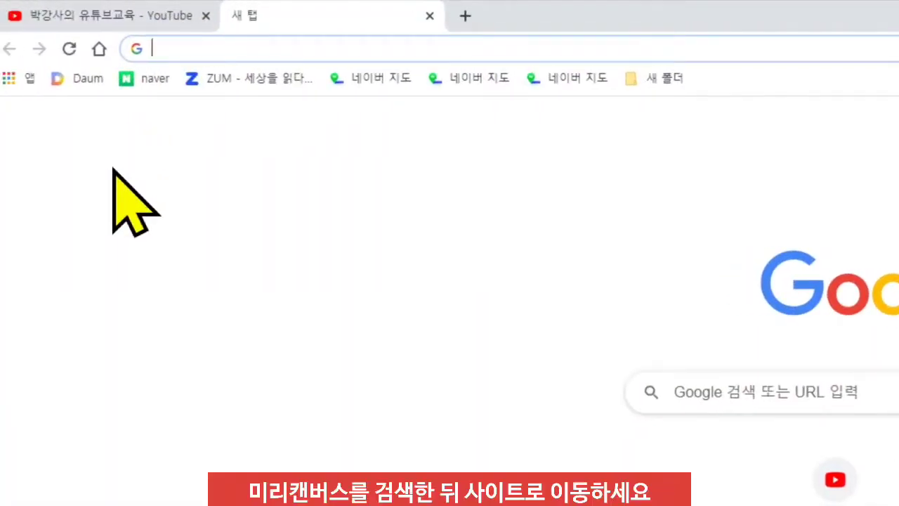
type("미리캔")
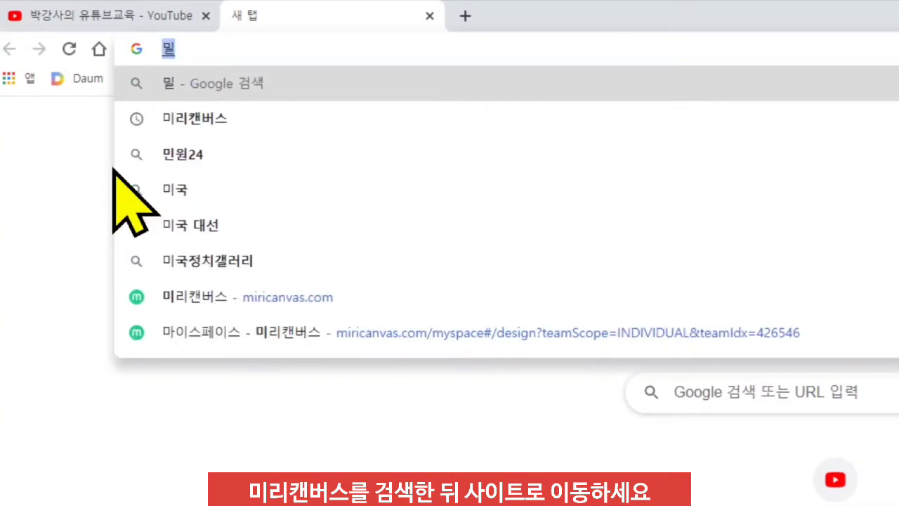
type("버스")
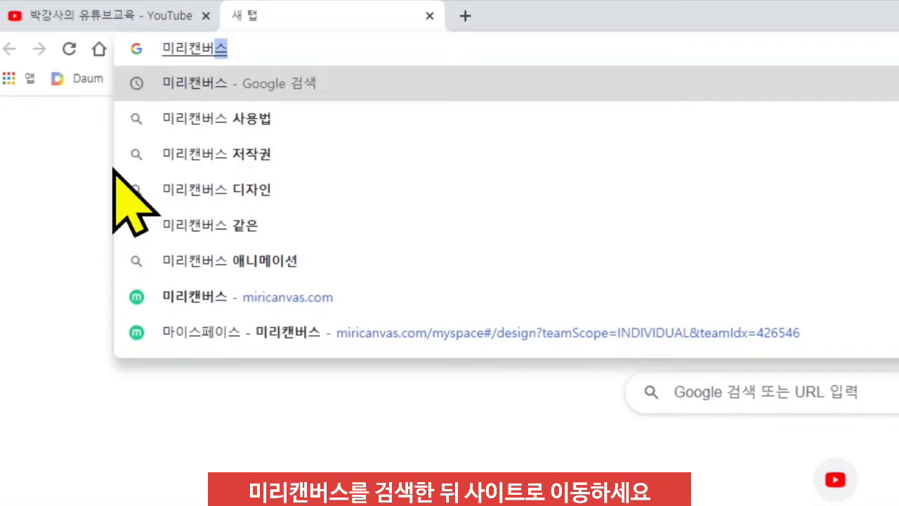
key("Return")
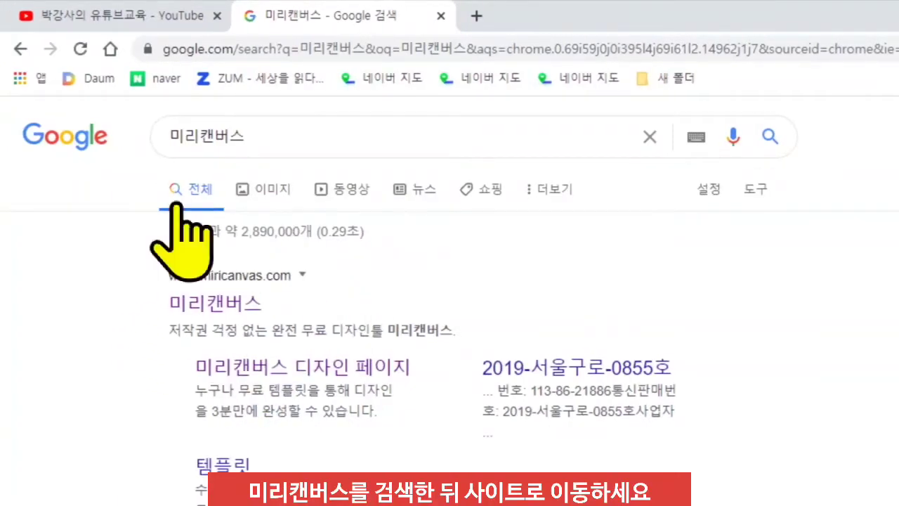
left_click(213, 309)
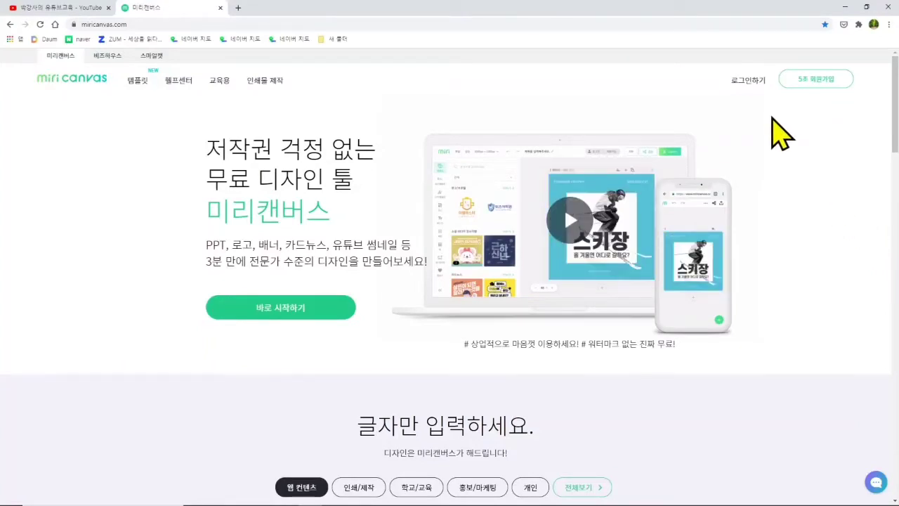
Step: Log in to MiriCanvas with the Google account and choose to stay logged in
left_click_drag(717, 64, 777, 100)
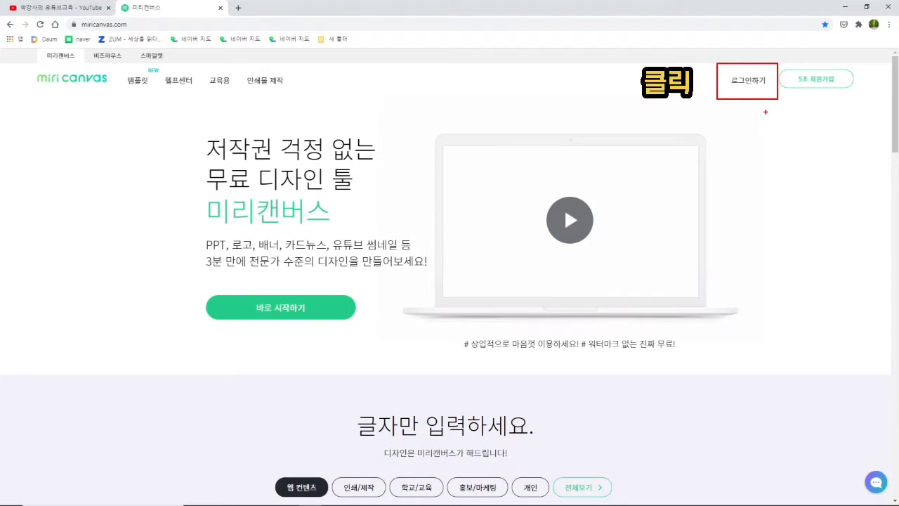
left_click(748, 80)
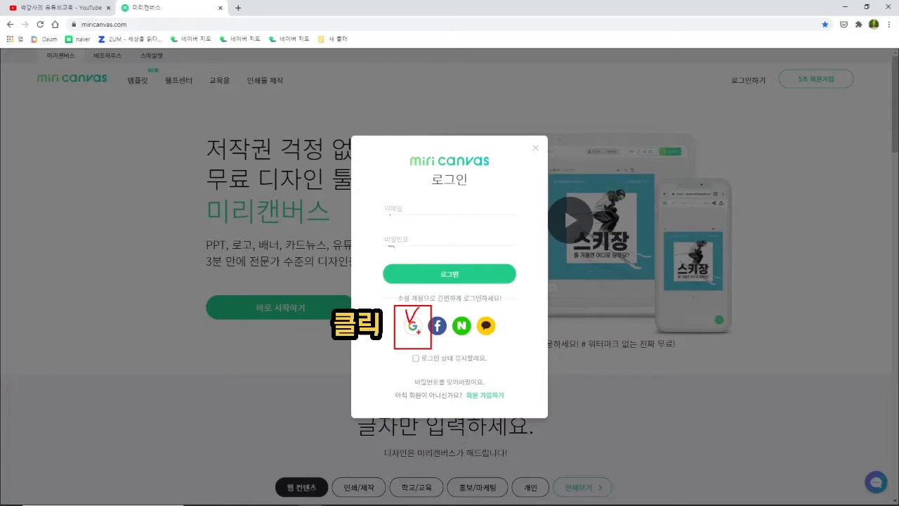
left_click(413, 327)
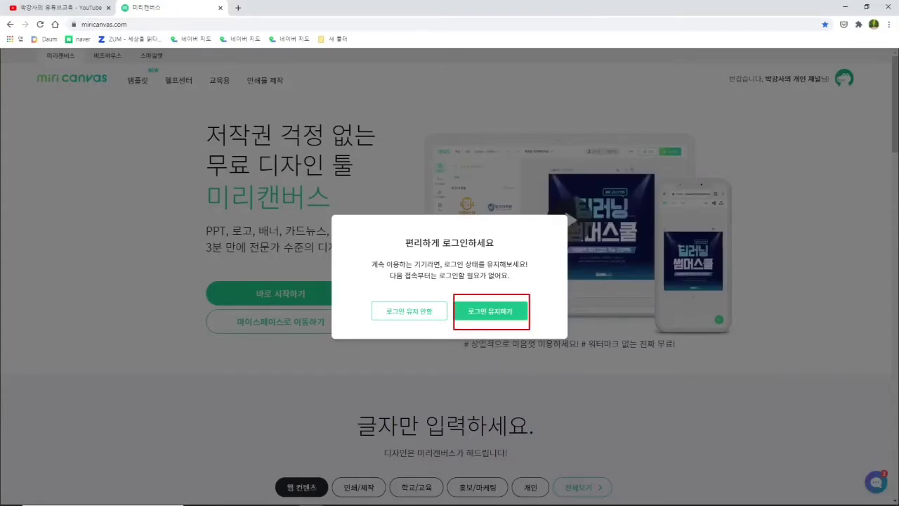
mouse_move(489, 291)
left_mouse_down()
mouse_move(490, 302)
mouse_move(500, 288)
left_mouse_up()
left_click(521, 313)
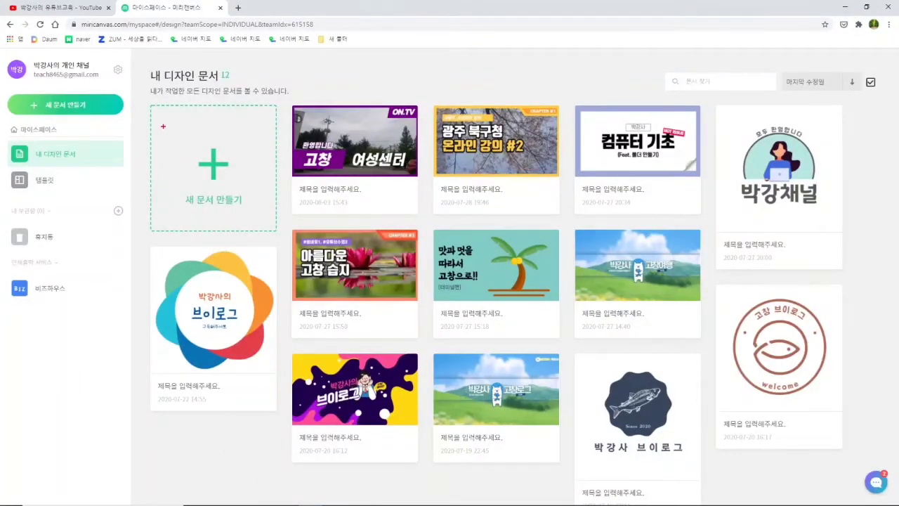
Step: Create a new design document using the 유튜브 / 팟빵 썸네일 preset of 1280 px × 720 px
mouse_move(201, 141)
left_mouse_down()
mouse_move(221, 176)
mouse_move(235, 134)
left_mouse_up()
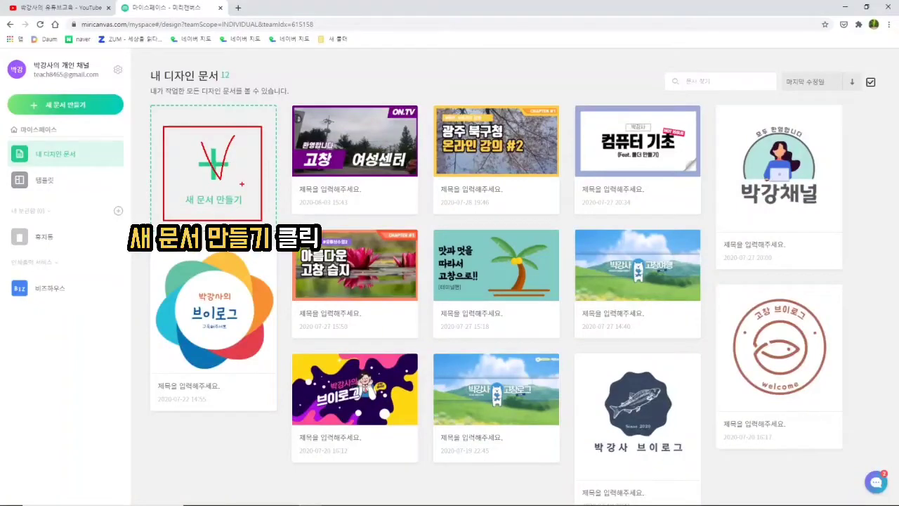
left_click(216, 180)
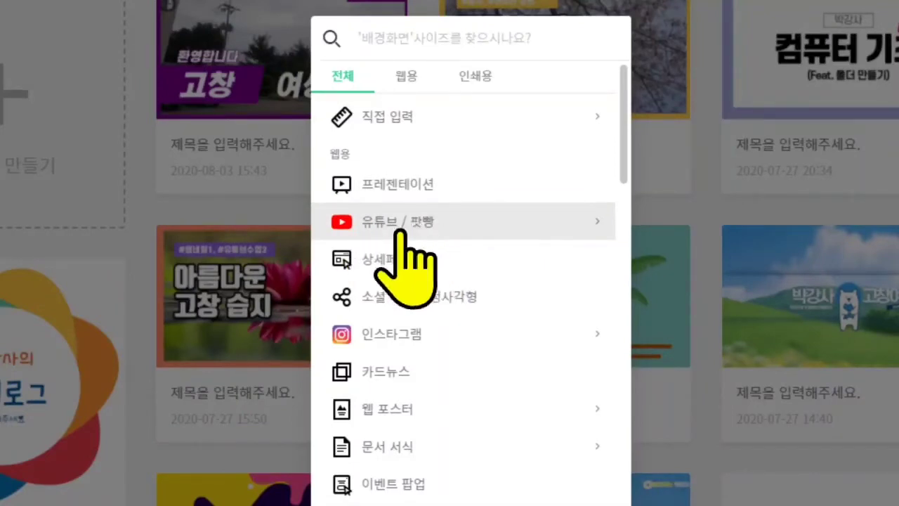
left_click(402, 234)
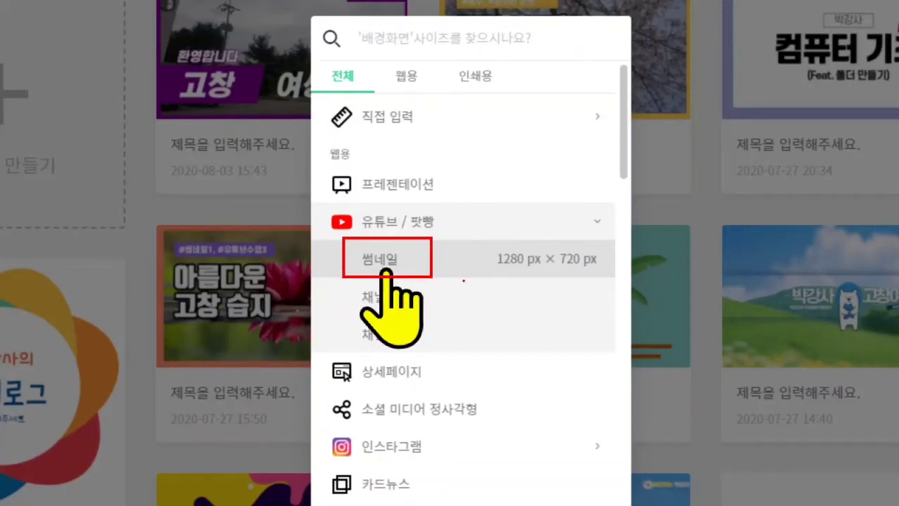
left_click(350, 256)
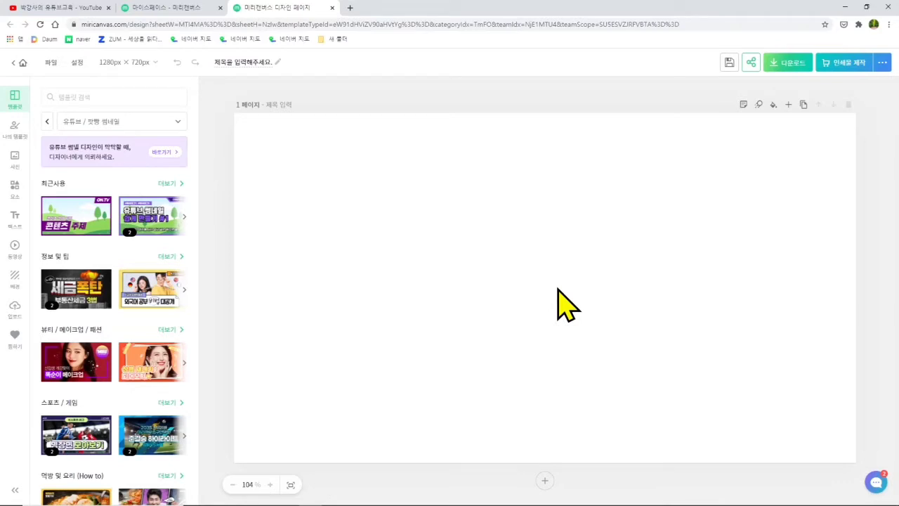
mouse_move(496, 136)
left_mouse_down()
mouse_move(509, 171)
mouse_move(546, 130)
left_mouse_up()
key("Escape")
key("ctrl+2")
mouse_move(33, 76)
left_mouse_down()
mouse_move(152, 205)
mouse_move(170, 504)
mouse_move(190, 504)
left_mouse_up()
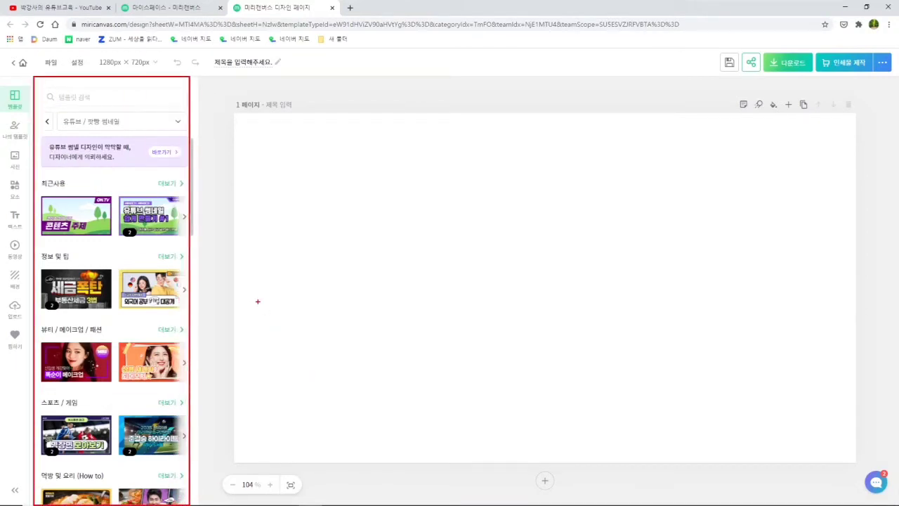
key("Escape")
mouse_move(3, 77)
left_mouse_down()
mouse_move(35, 301)
mouse_move(34, 364)
left_mouse_up()
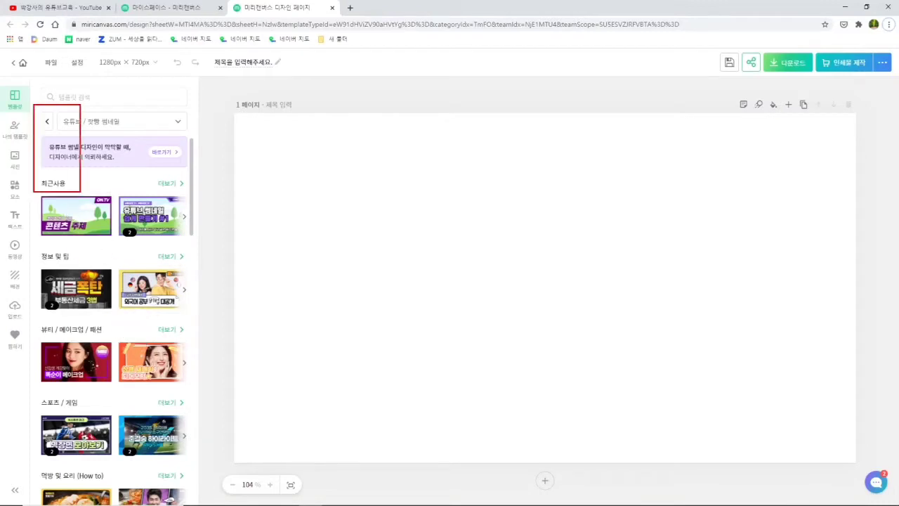
mouse_move(196, 201)
left_mouse_down()
mouse_move(182, 186)
mouse_move(202, 196)
left_mouse_up()
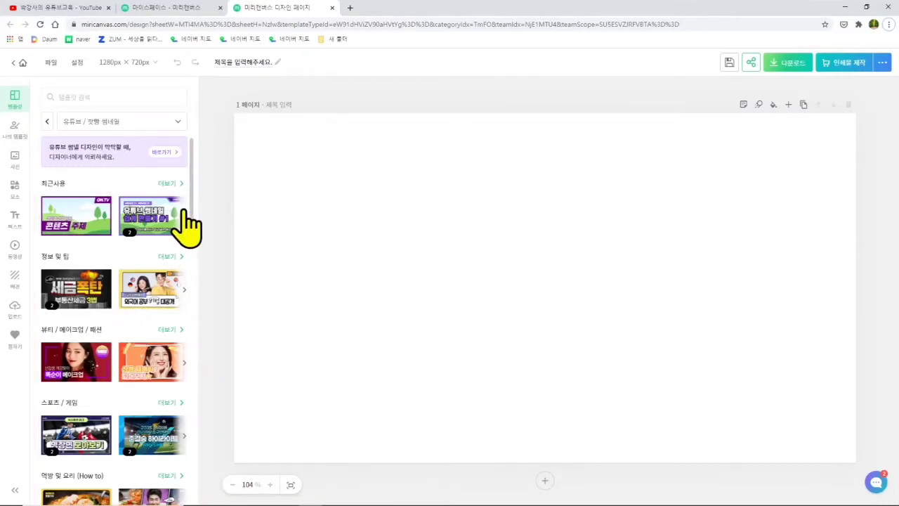
Step: Browse the 유튜브 / 팟빵 썸네일 templates by category and through the full template list to examine the available designs
scroll(123, 263, "down", 1)
scroll(121, 257, "down", 5)
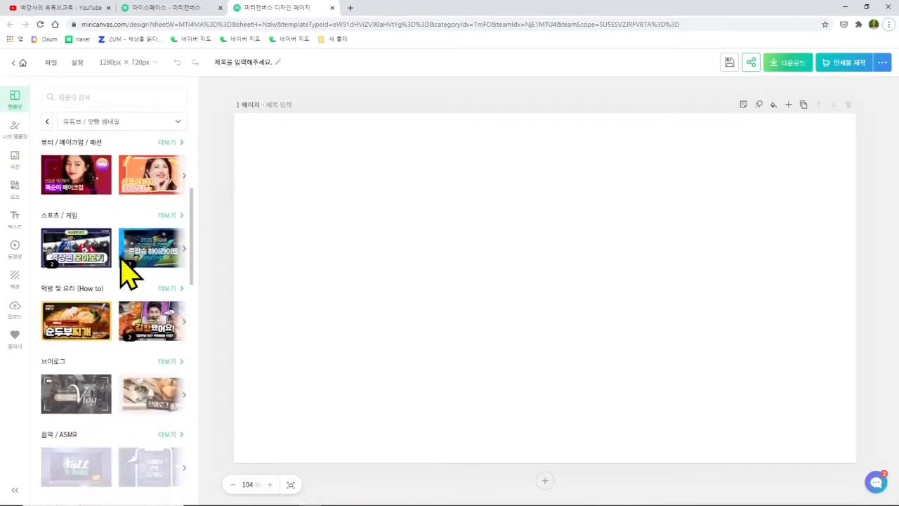
scroll(121, 257, "down", 7)
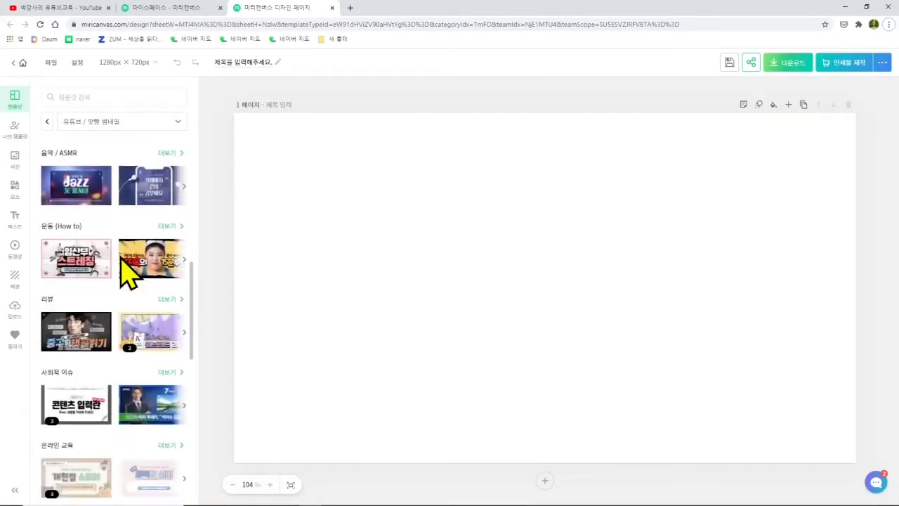
scroll(119, 211, "down", 2)
scroll(106, 211, "up", 2)
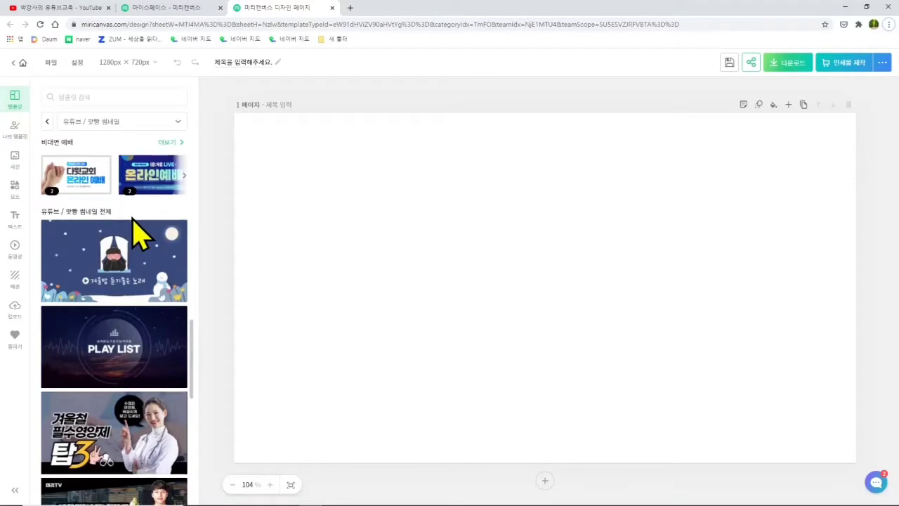
scroll(134, 219, "down", 2)
scroll(133, 220, "down", 1)
scroll(135, 234, "down", 1)
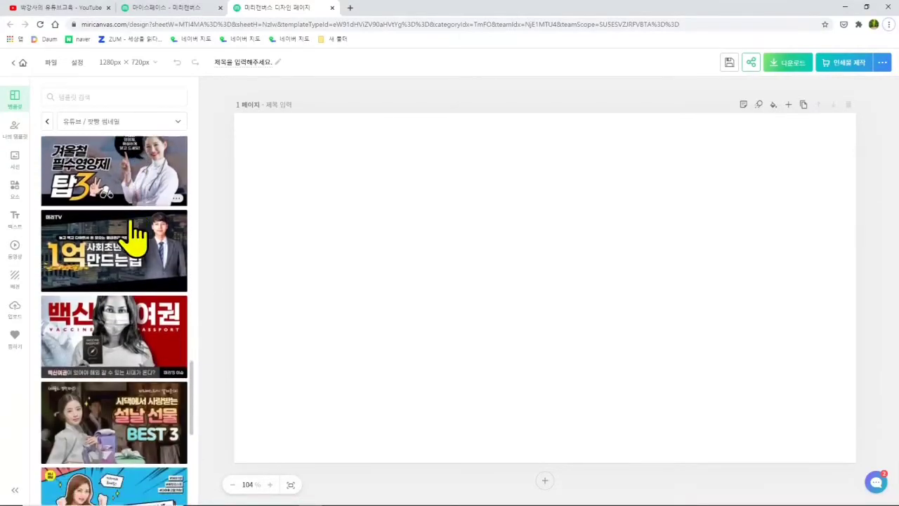
scroll(134, 239, "down", 1)
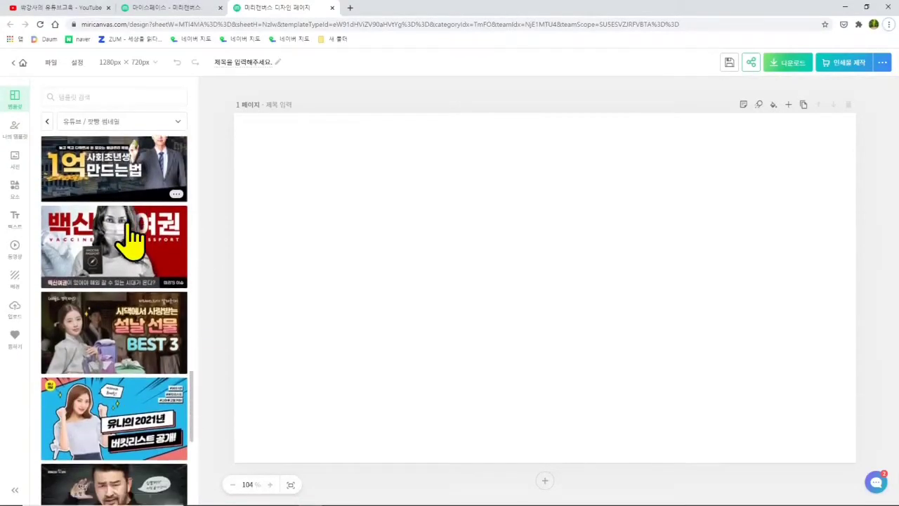
scroll(133, 239, "down", 1)
scroll(132, 228, "down", 4)
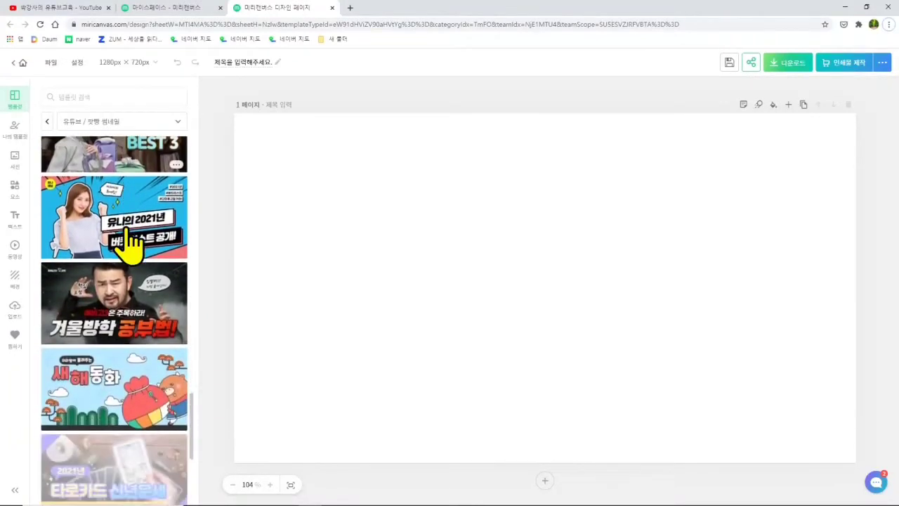
Step: Look further through the 유튜브 / 팟빵 썸네일 templates to compare their themes, photos, layouts and title styles for the video's content
scroll(141, 278, "down", 2)
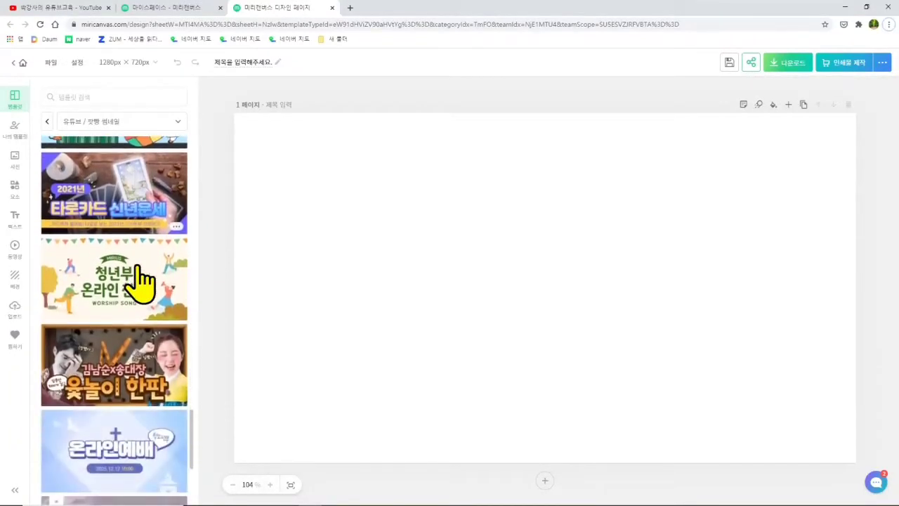
scroll(141, 277, "down", 2)
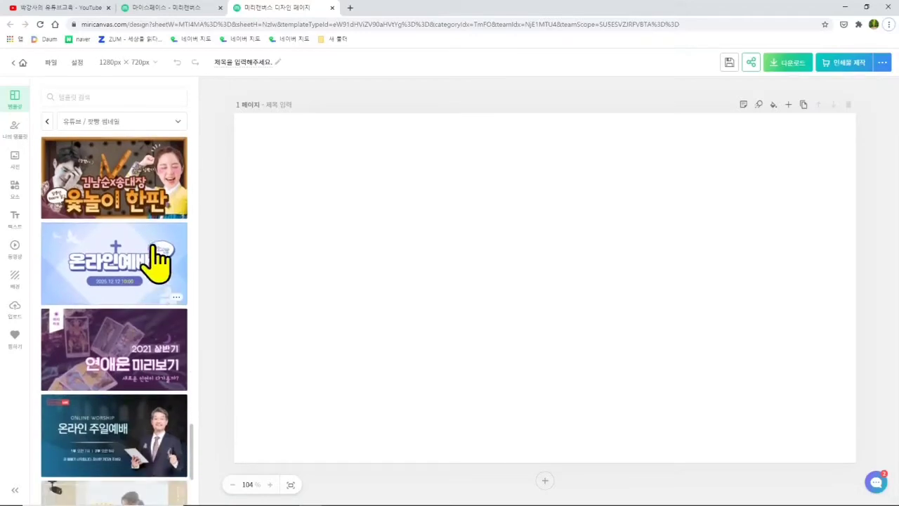
scroll(153, 277, "down", 2)
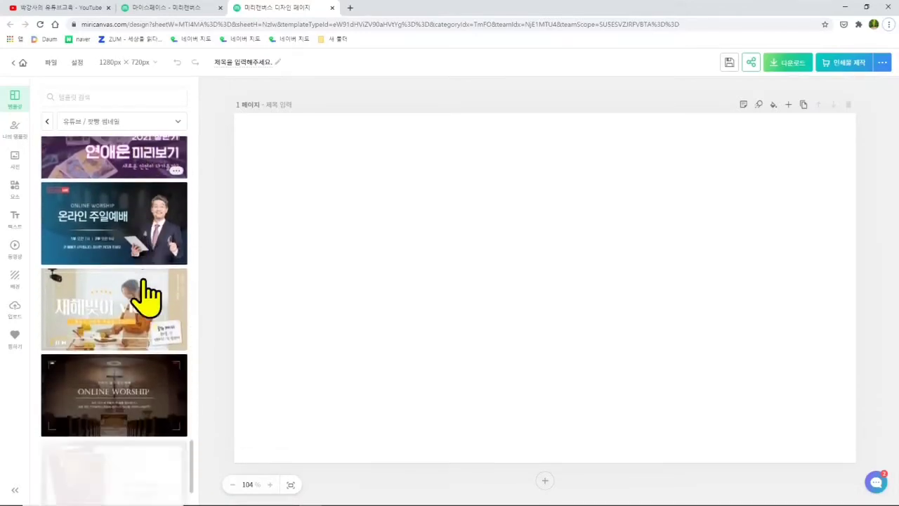
scroll(150, 341, "down", 3)
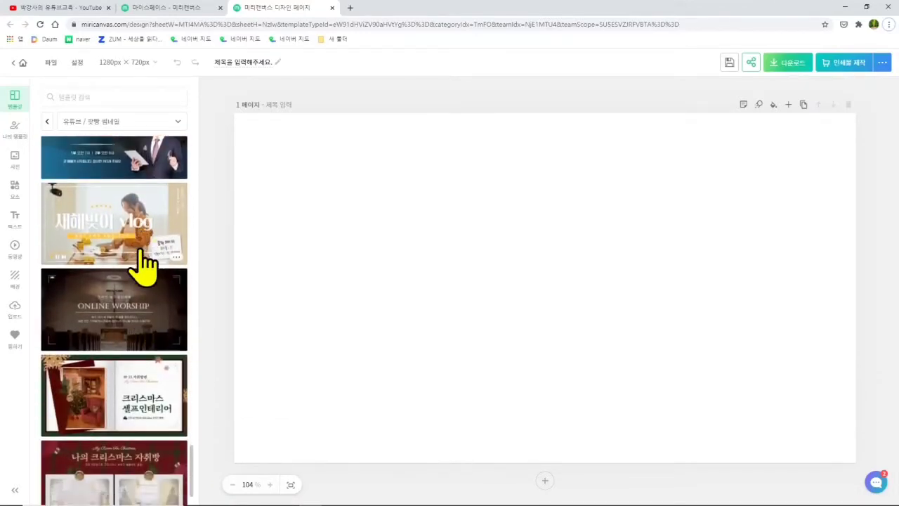
scroll(149, 344, "down", 3)
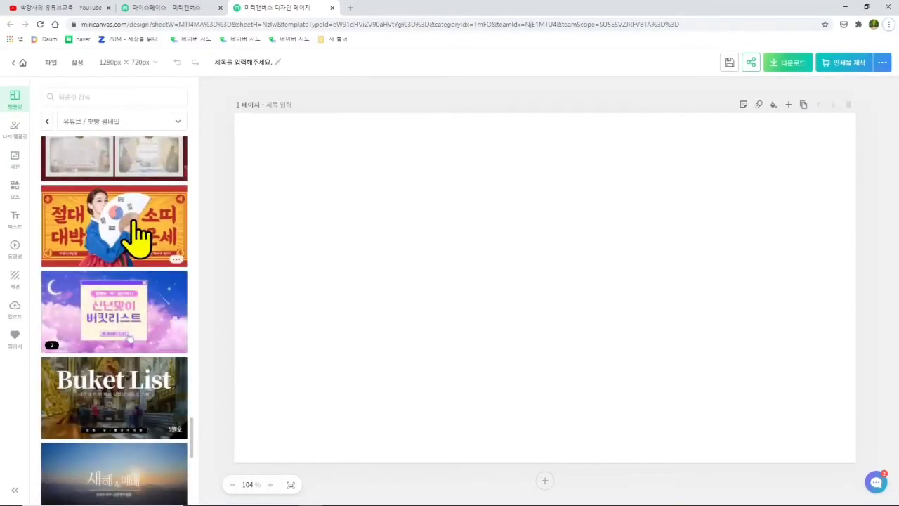
scroll(158, 355, "down", 1)
scroll(157, 357, "up", 3)
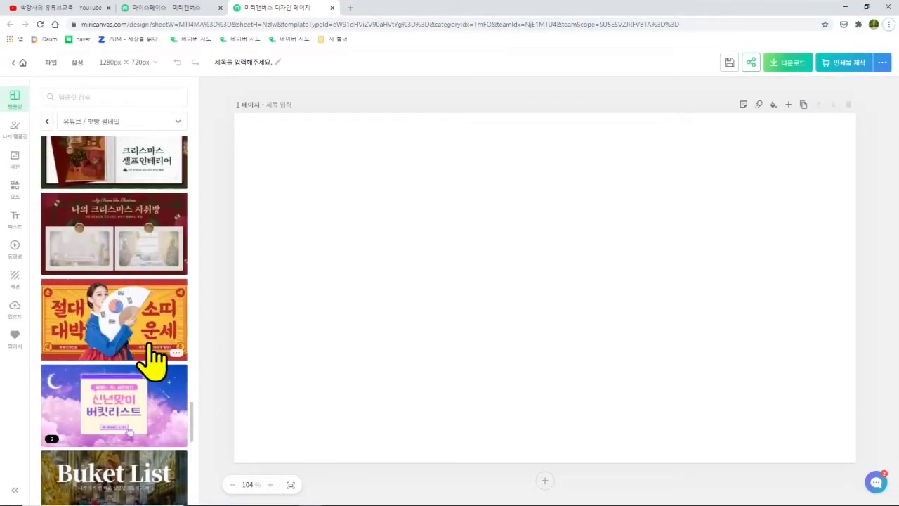
scroll(172, 351, "down", 3)
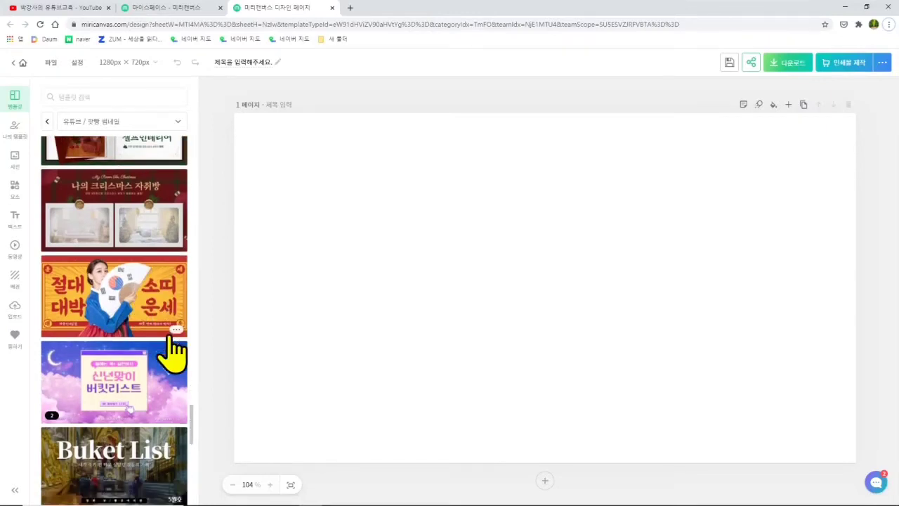
scroll(172, 355, "down", 5)
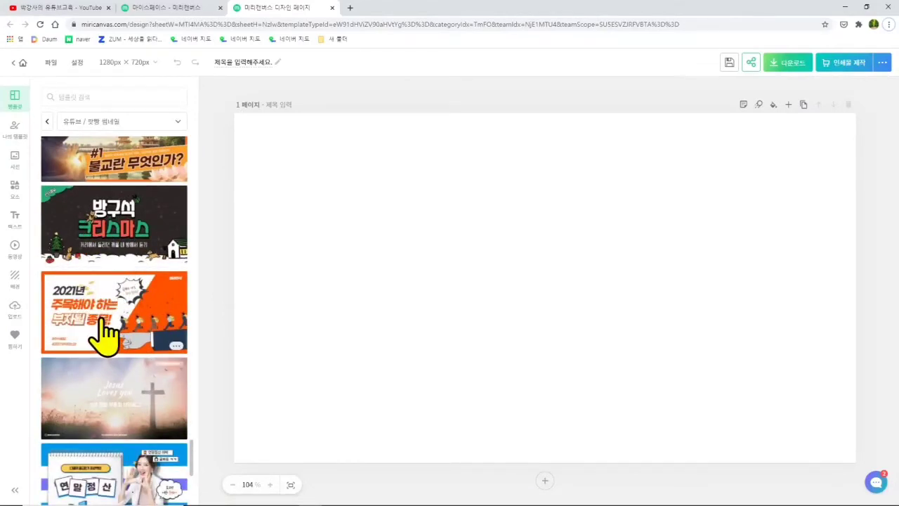
scroll(104, 336, "down", 3)
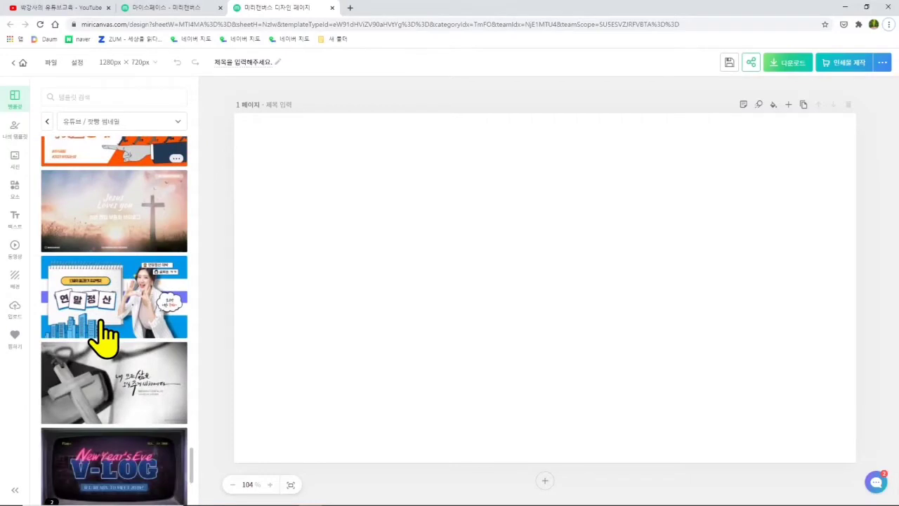
scroll(104, 336, "down", 4)
scroll(127, 348, "down", 5)
scroll(133, 351, "down", 1)
scroll(144, 344, "down", 6)
scroll(148, 354, "down", 3)
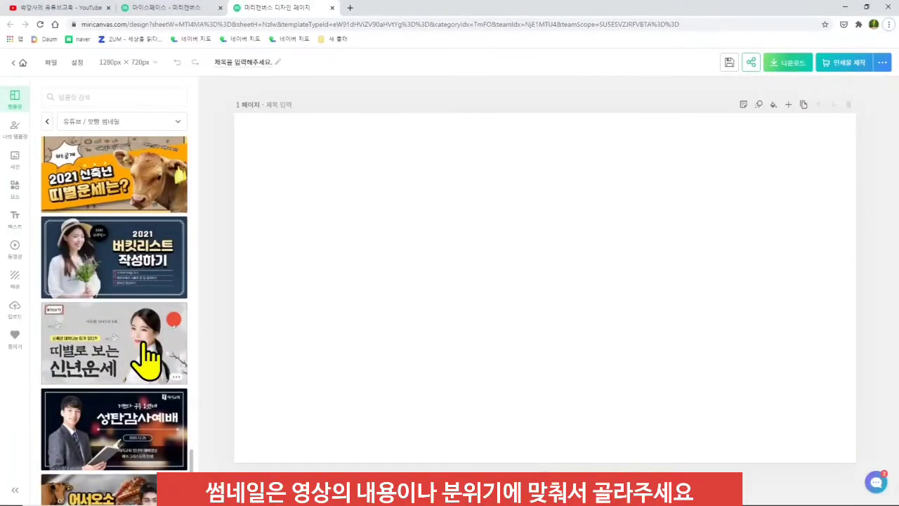
scroll(147, 358, "down", 4)
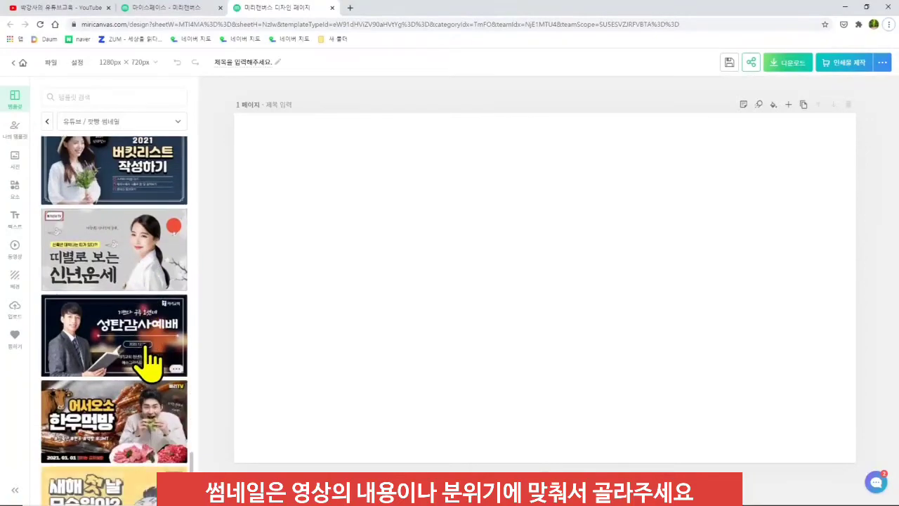
scroll(150, 361, "down", 4)
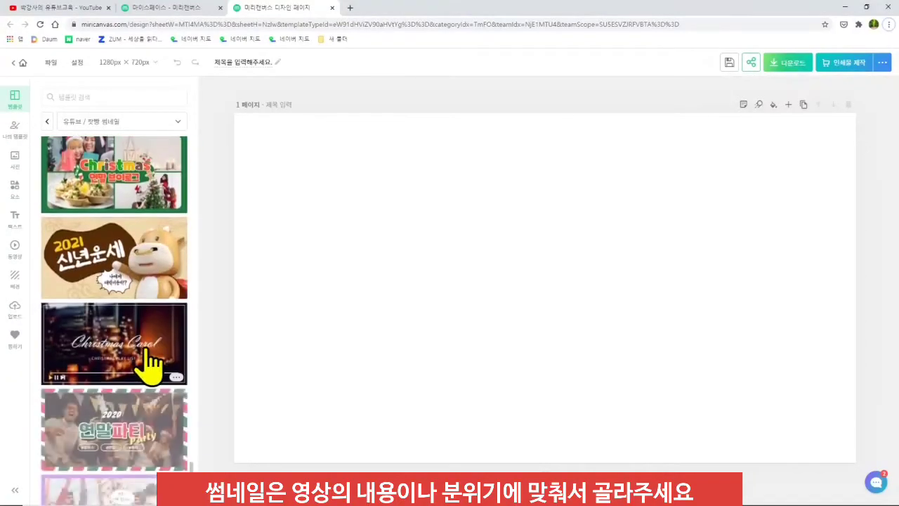
scroll(150, 366, "down", 3)
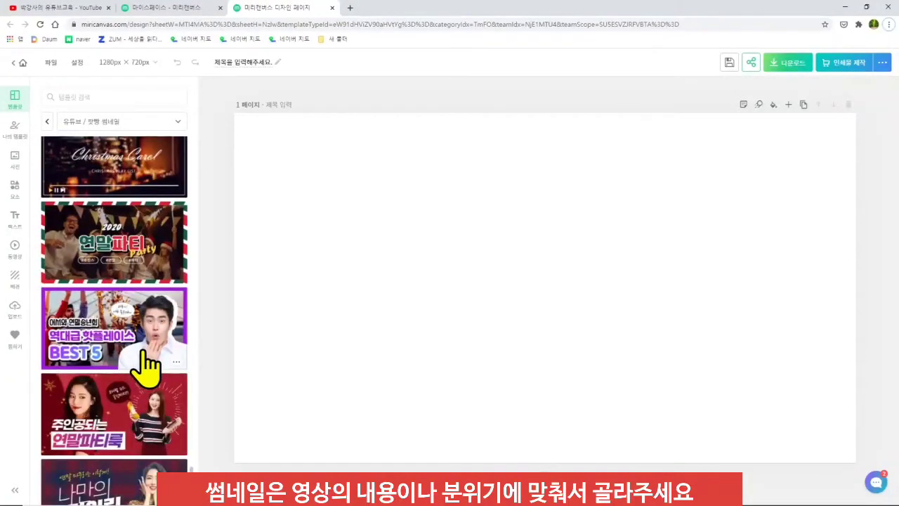
scroll(150, 365, "down", 3)
scroll(146, 356, "down", 2)
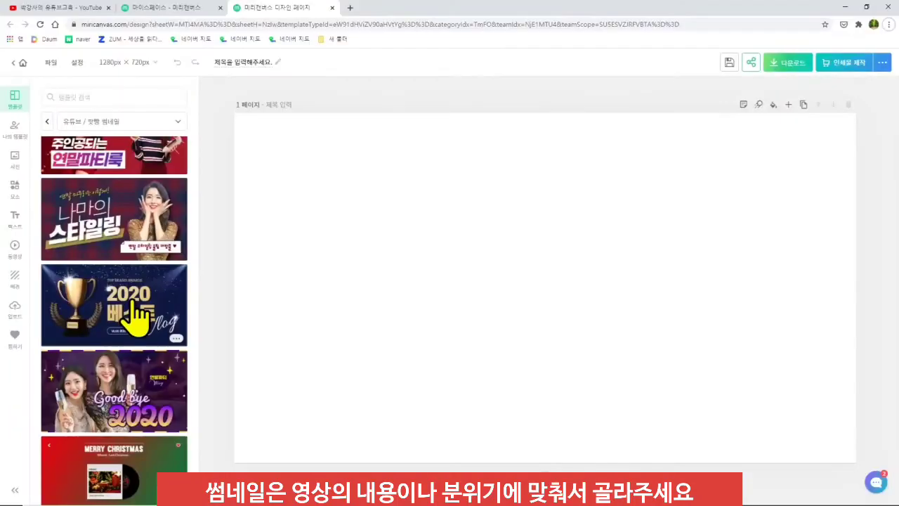
scroll(136, 327, "down", 4)
scroll(135, 327, "down", 10)
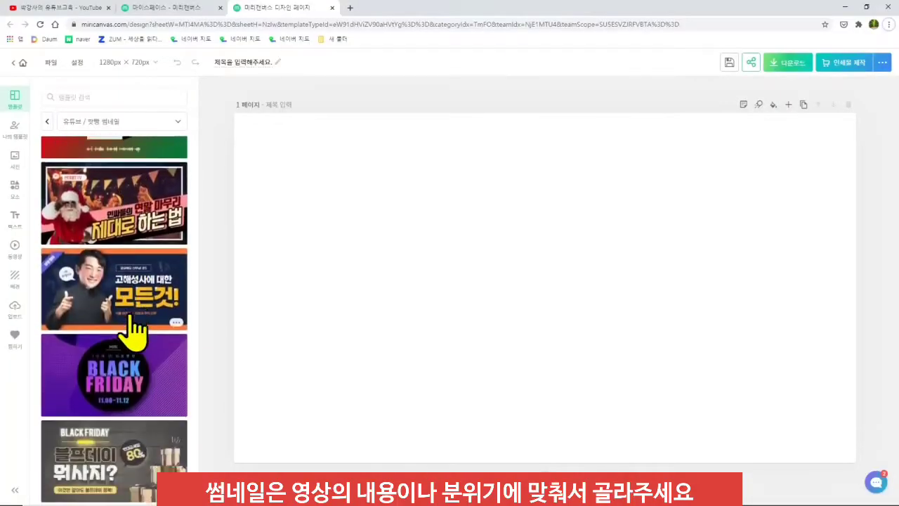
scroll(176, 395, "down", 1)
scroll(145, 311, "up", 2)
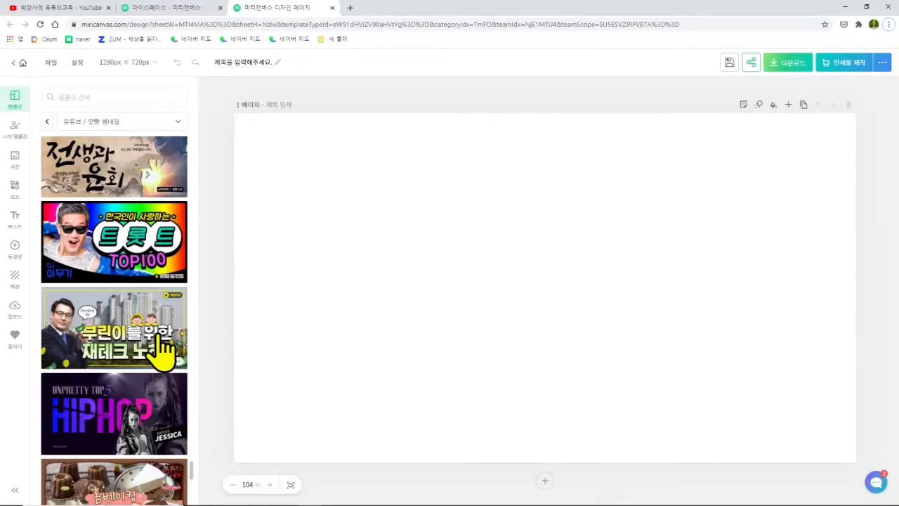
scroll(172, 337, "down", 3)
scroll(191, 386, "down", 2)
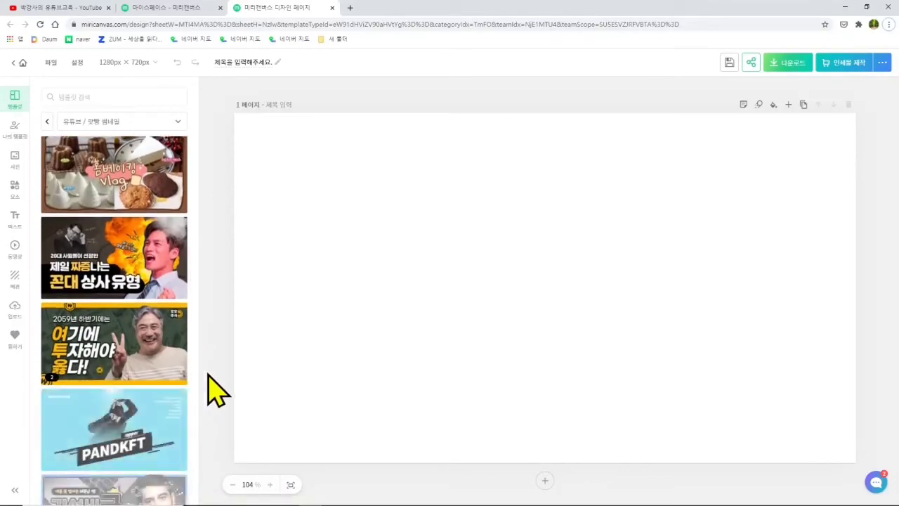
scroll(178, 323, "up", 2)
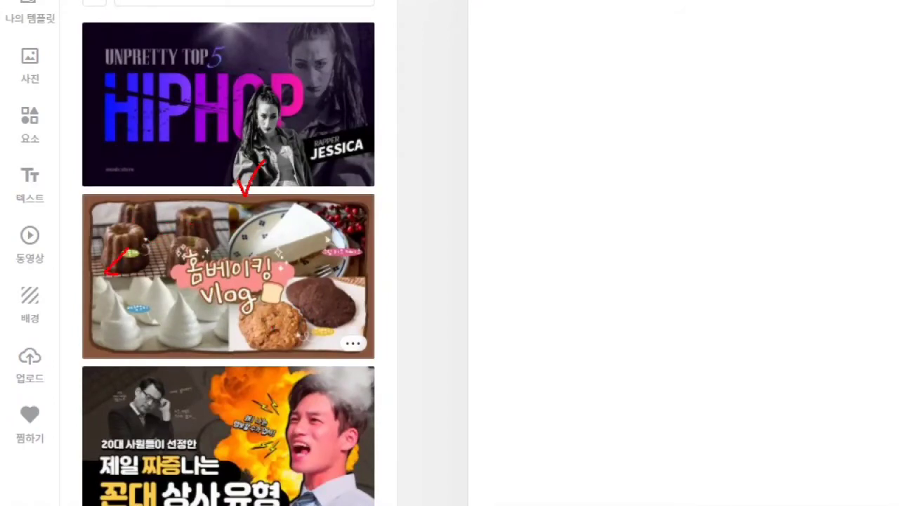
left_click_drag(132, 246, 132, 301)
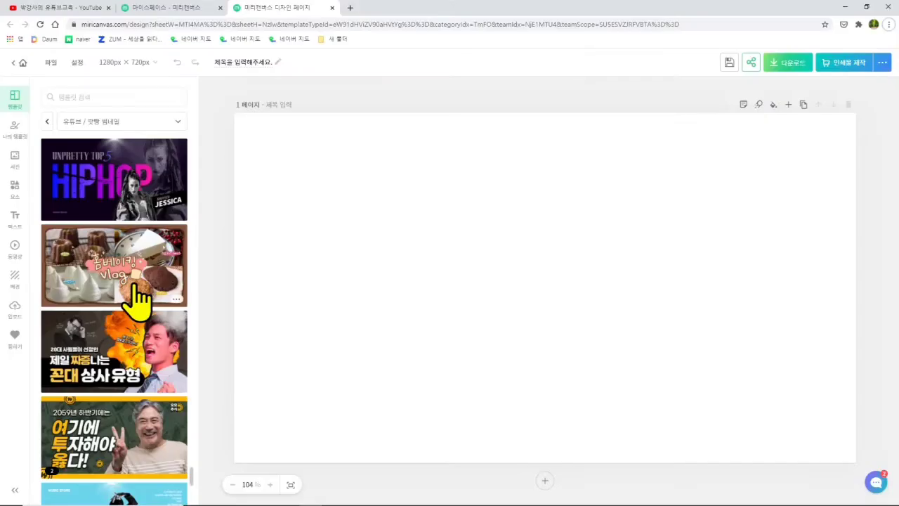
scroll(220, 368, "down", 3)
scroll(110, 316, "down", 6)
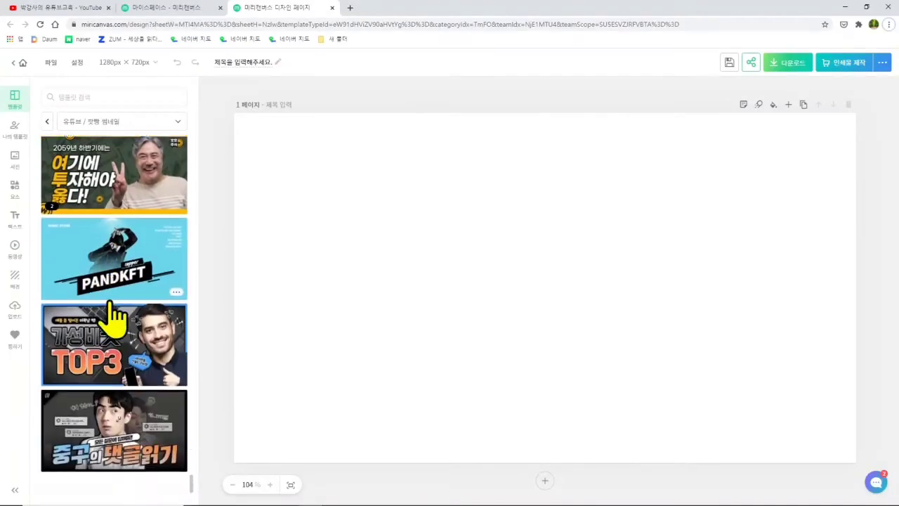
scroll(144, 291, "down", 7)
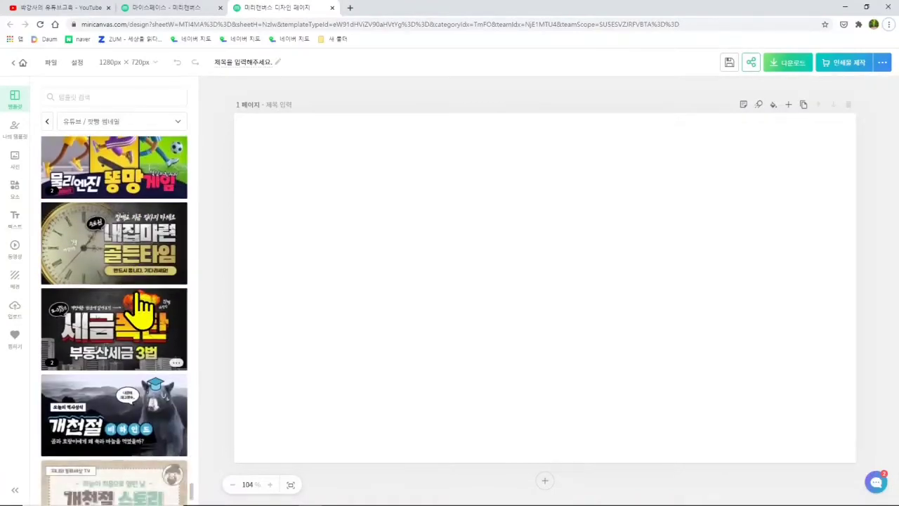
scroll(160, 395, "down", 8)
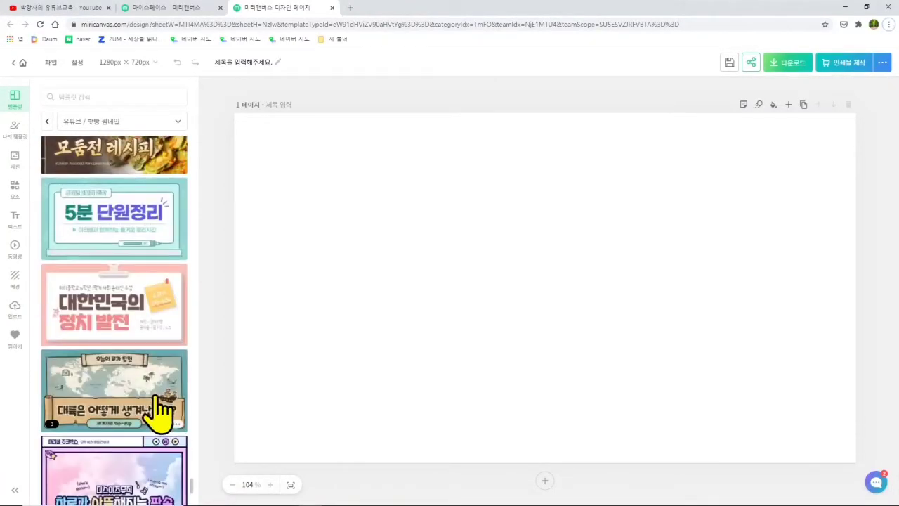
scroll(161, 415, "down", 4)
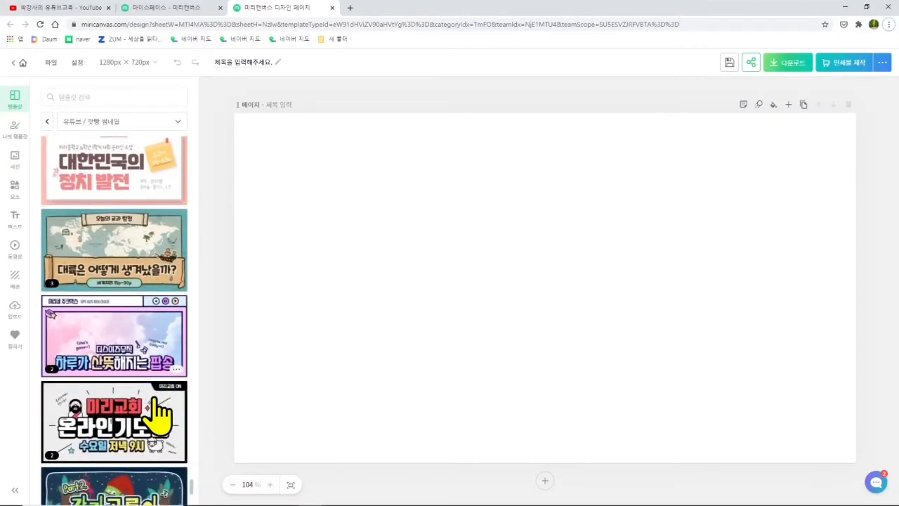
scroll(160, 414, "down", 1)
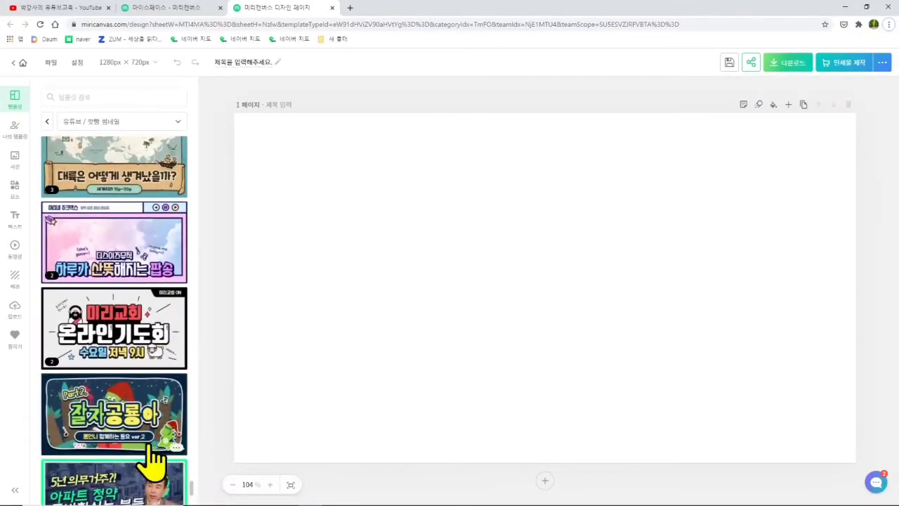
Step: Return to the earlier thumbnail templates and apply the 시댁에서 사랑받는 설날 선물 BEST 3 template to the blank page
left_click_drag(190, 488, 190, 199)
scroll(157, 298, "up", 3)
scroll(157, 298, "down", 5)
scroll(160, 302, "up", 2)
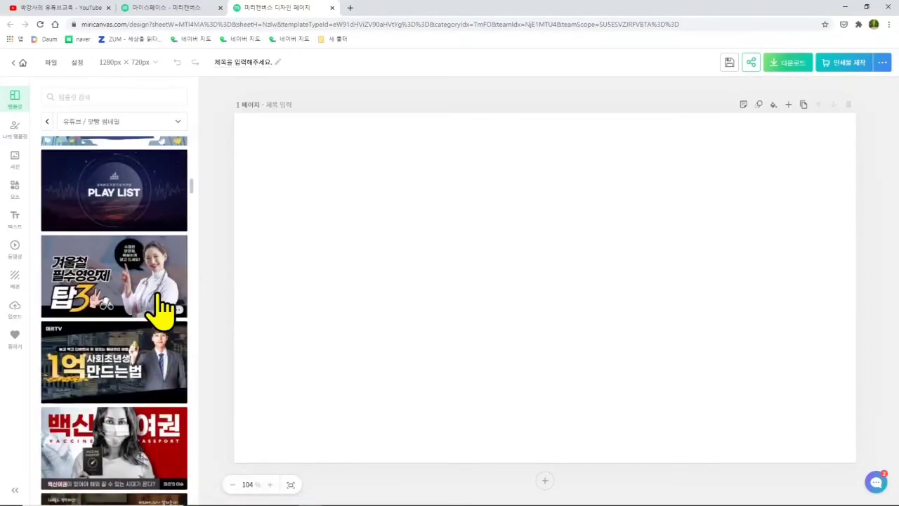
scroll(160, 304, "down", 3)
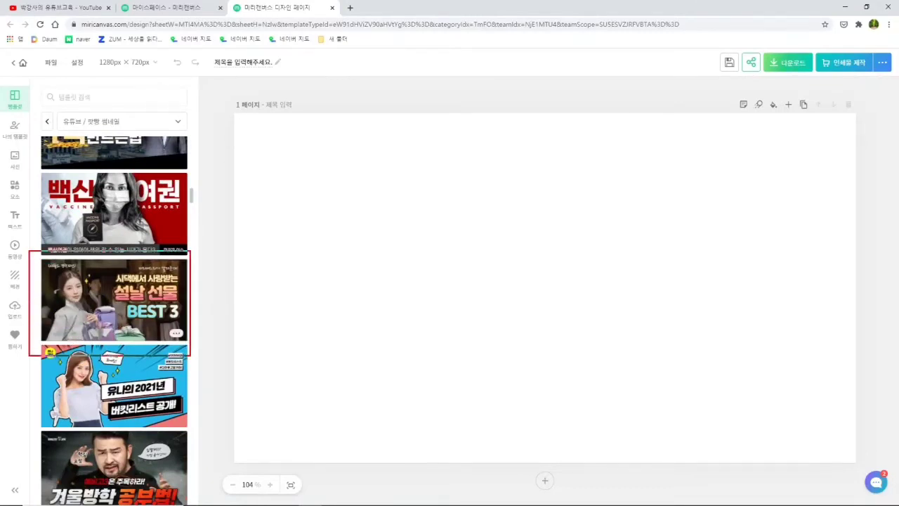
scroll(156, 301, "up", 4)
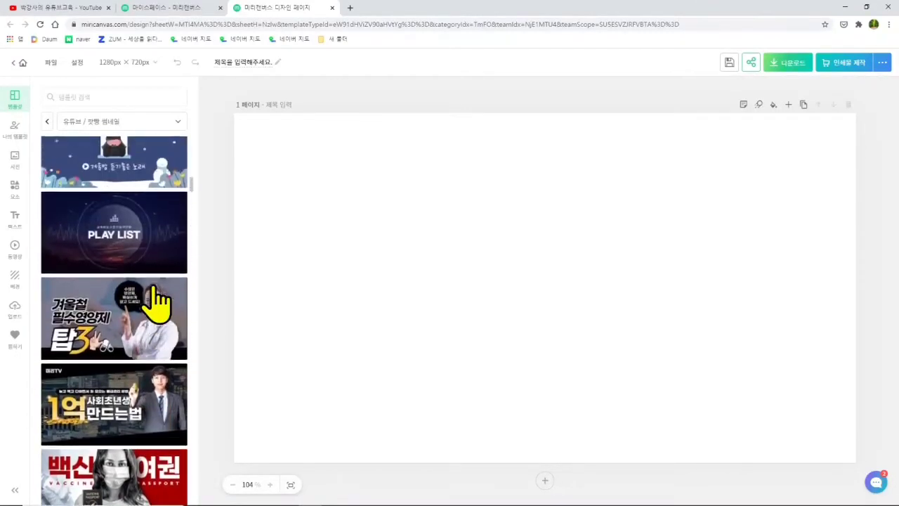
scroll(150, 305, "down", 1)
scroll(148, 296, "down", 3)
key("ctrl+2")
mouse_move(28, 249)
left_mouse_down()
mouse_move(159, 318)
mouse_move(190, 353)
left_mouse_up()
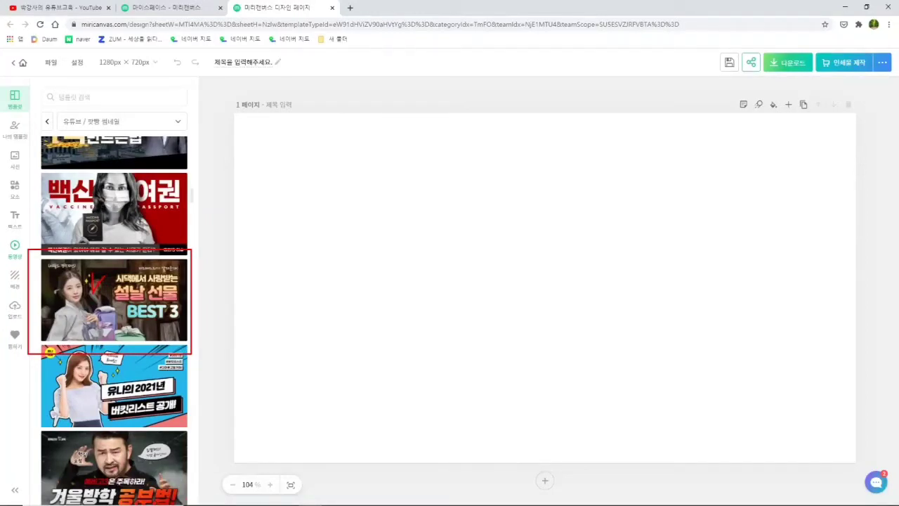
key("Escape")
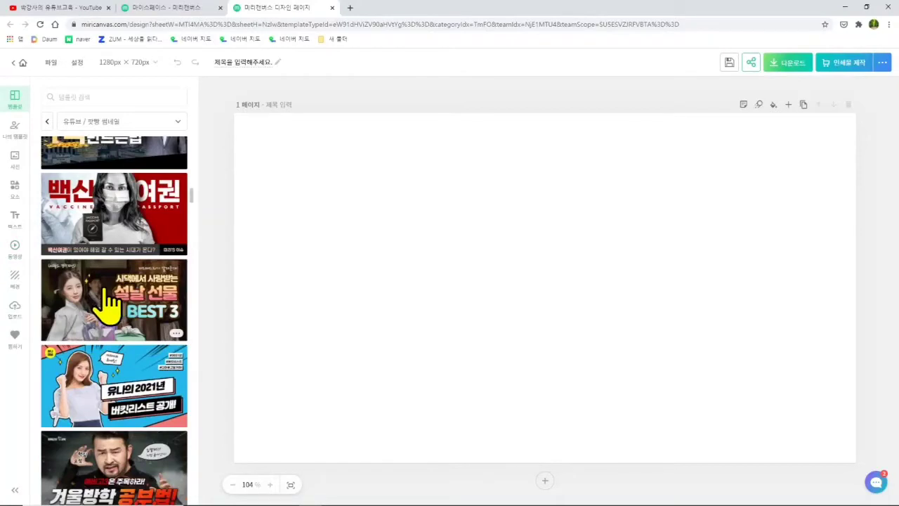
left_click(107, 290)
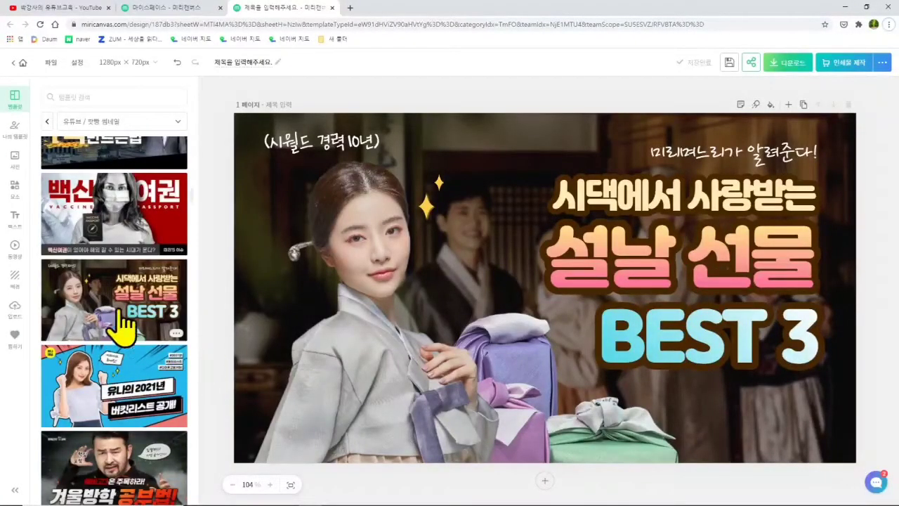
left_click_drag(32, 247, 206, 353)
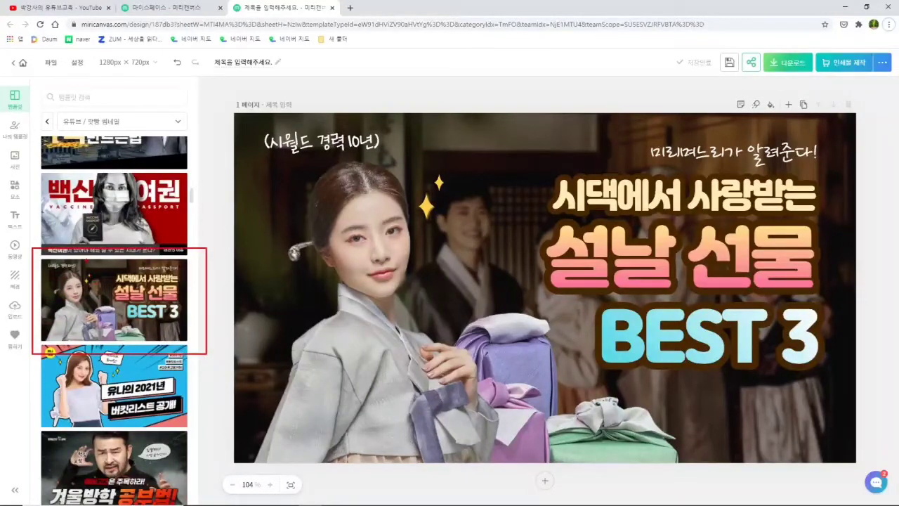
left_click_drag(99, 298, 124, 249)
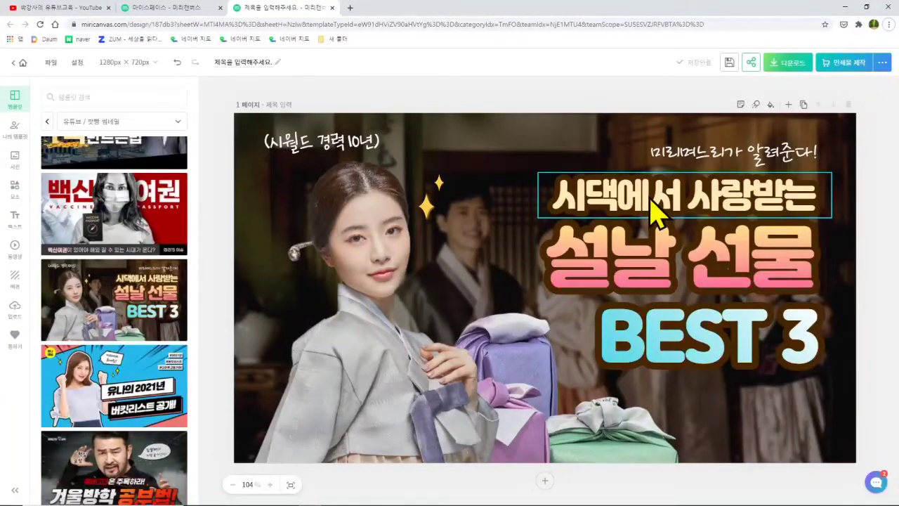
mouse_move(655, 186)
left_mouse_down()
mouse_move(686, 191)
mouse_move(647, 205)
mouse_move(702, 210)
left_mouse_up()
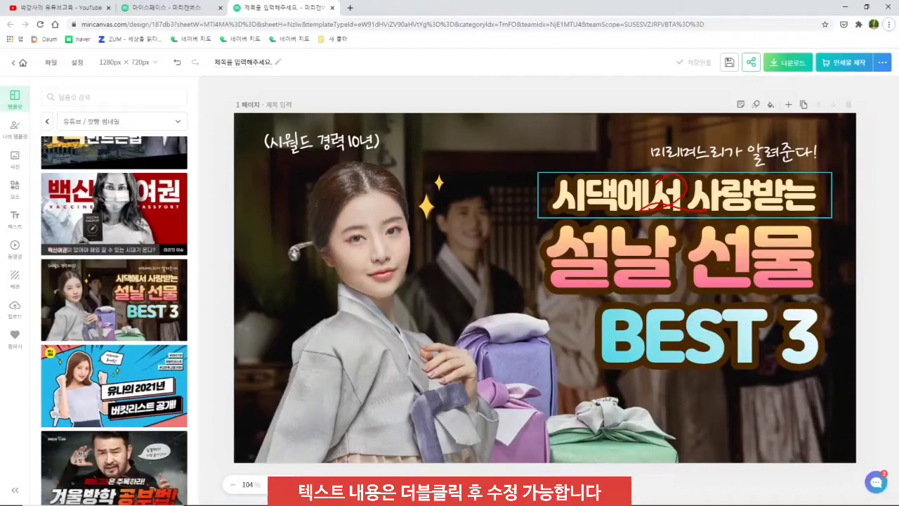
Step: Replace the small title line 시댁에서 사랑받는 with 반드시 꼭 가야하는
left_click(680, 200)
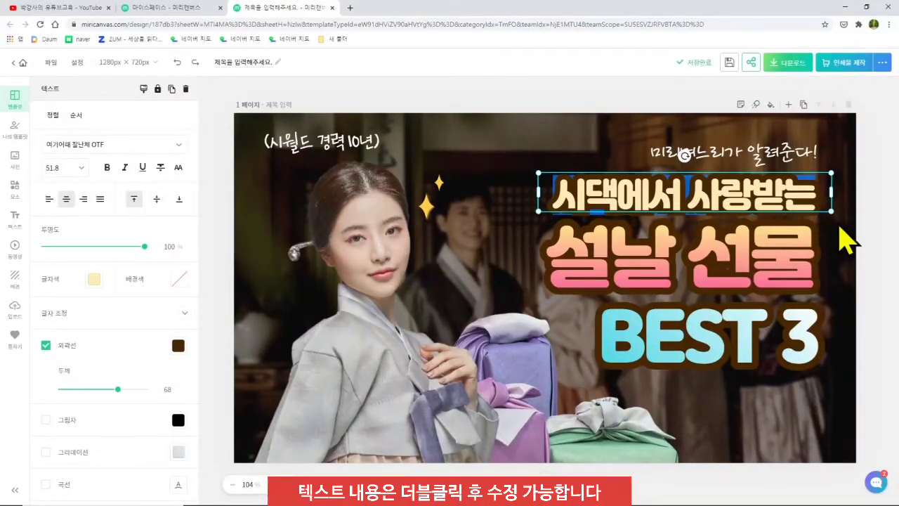
type("반")
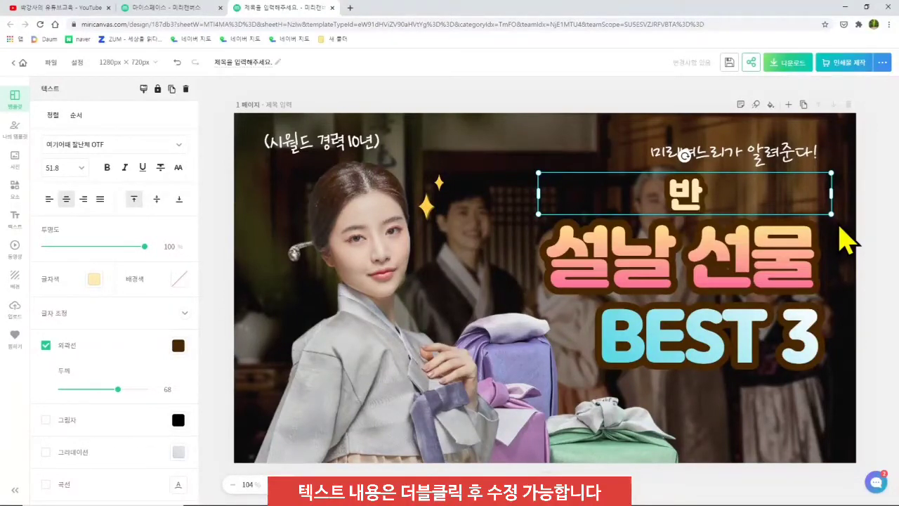
type("드시 꼭 ")
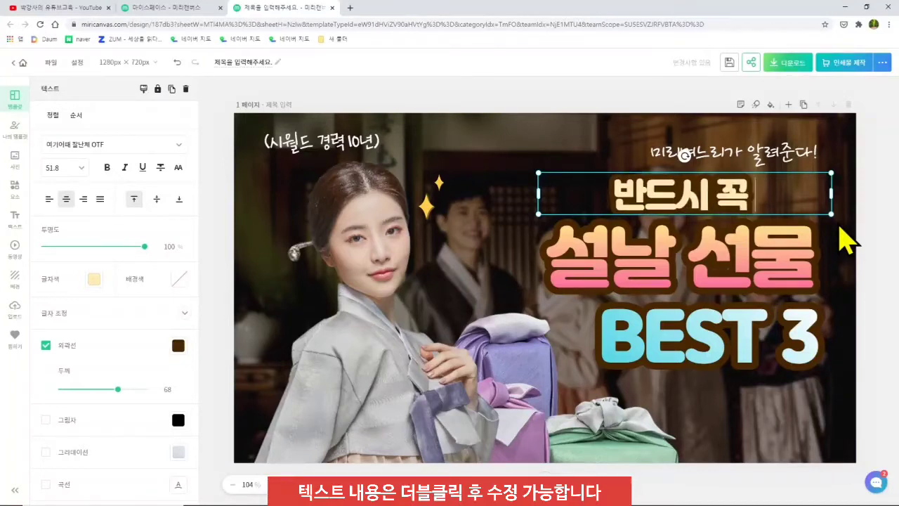
type("ㄱㅏ야하는")
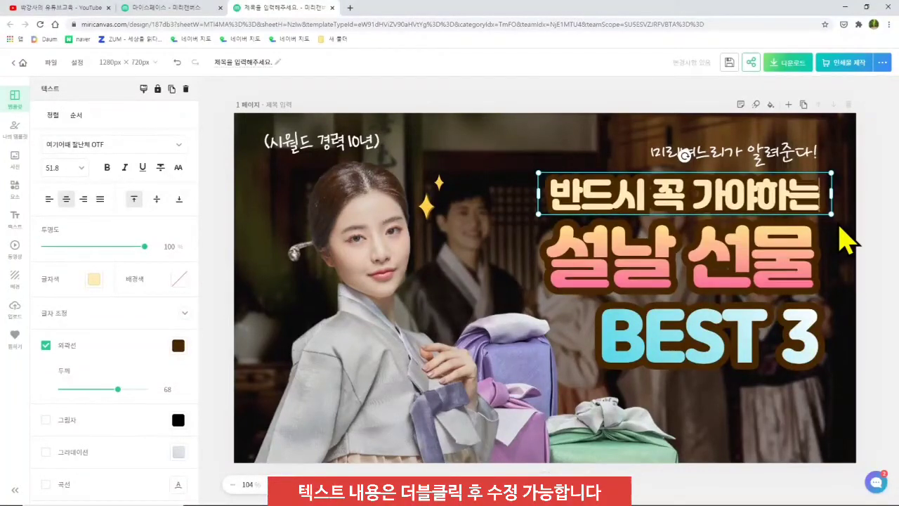
Step: Replace the large gradient title 설날 선물 with 제주 맛집
double_click(634, 270)
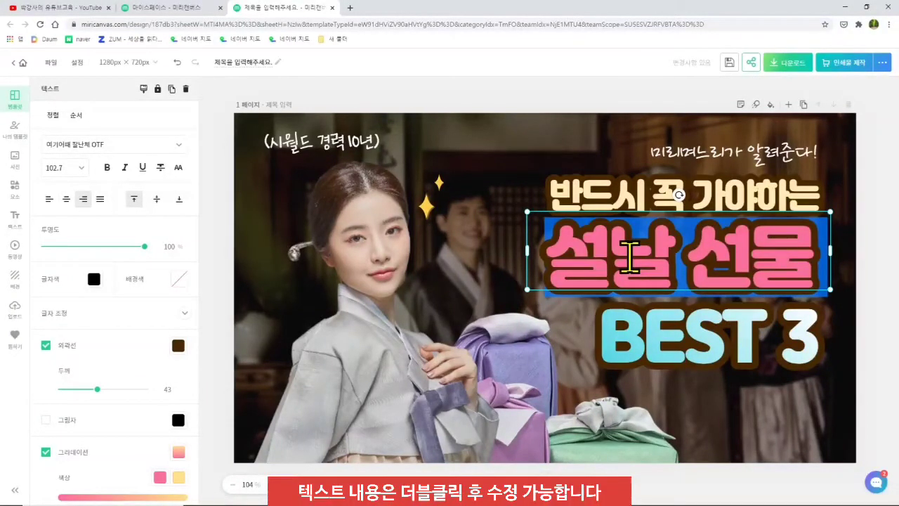
key("BackSpace")
type("제주 맛집")
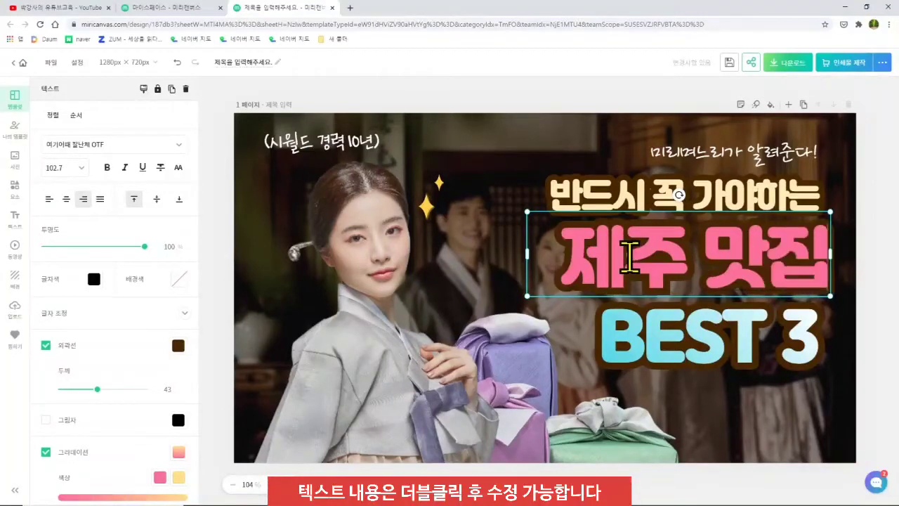
left_click(811, 361)
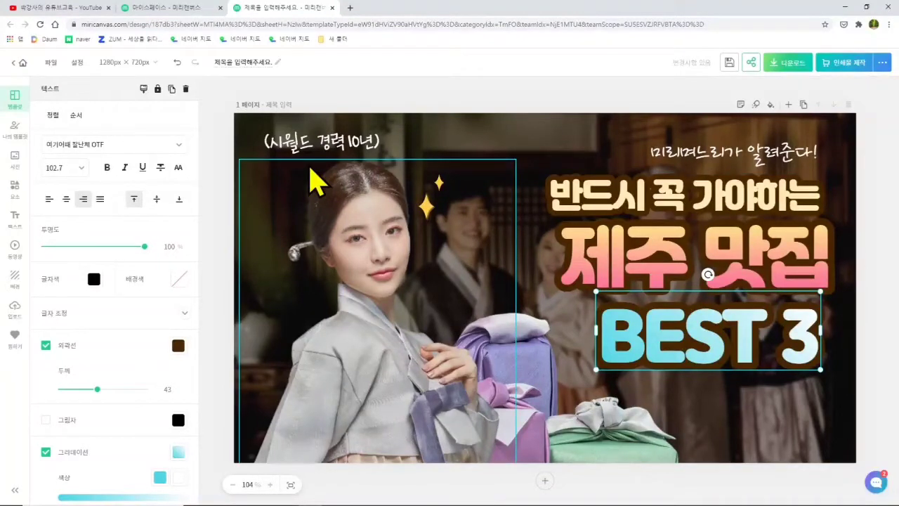
mouse_move(337, 162)
left_mouse_down()
mouse_move(269, 146)
mouse_move(310, 105)
mouse_move(378, 134)
mouse_move(355, 158)
left_mouse_up()
mouse_move(800, 174)
left_mouse_down()
mouse_move(751, 128)
mouse_move(780, 118)
mouse_move(820, 164)
left_mouse_up()
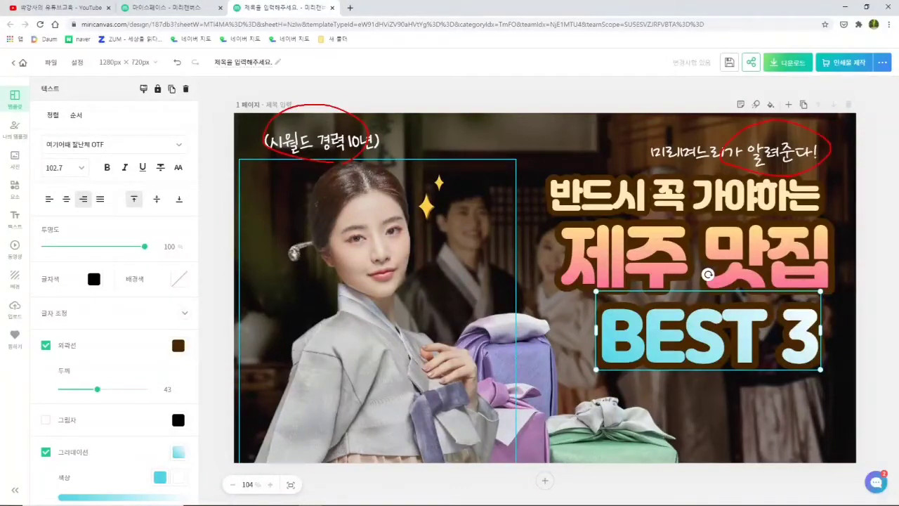
key("Escape")
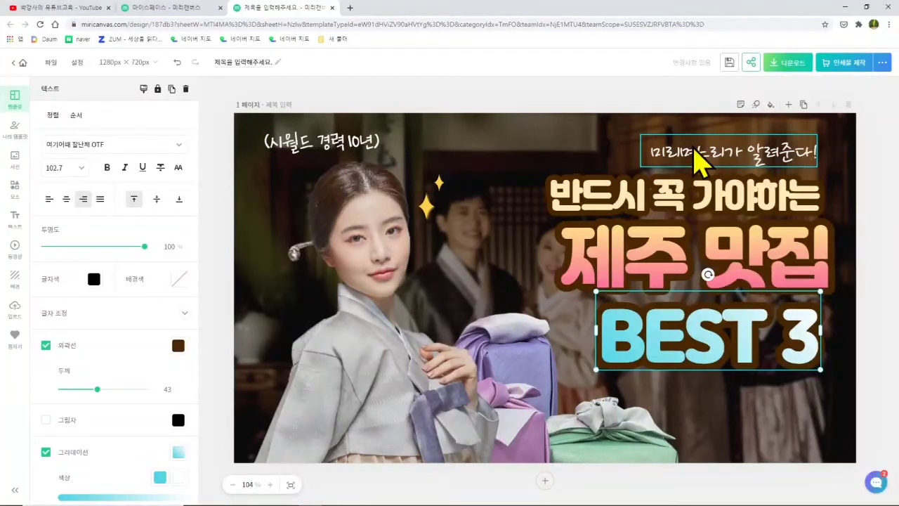
Step: Replace the handwritten caption above the title with 가족여행 필수 , 우정 여행 필수
double_click(694, 149)
type("가족")
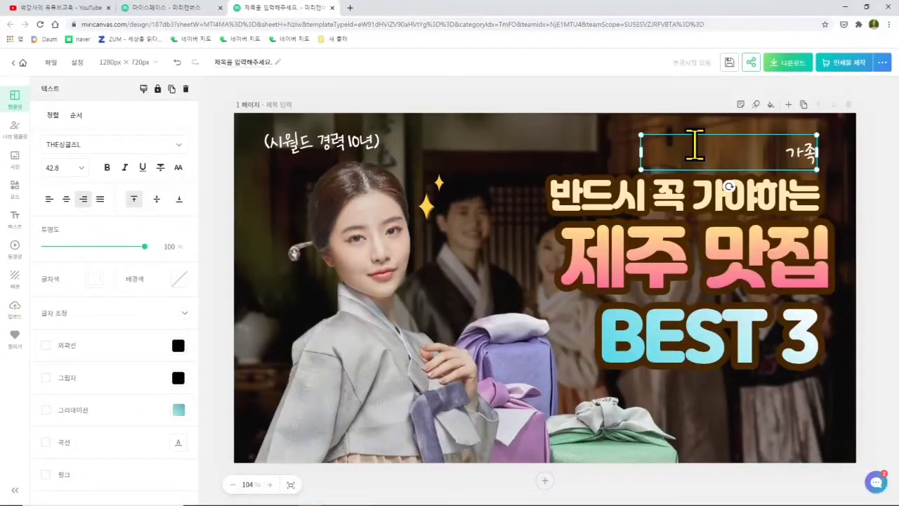
type("여행")
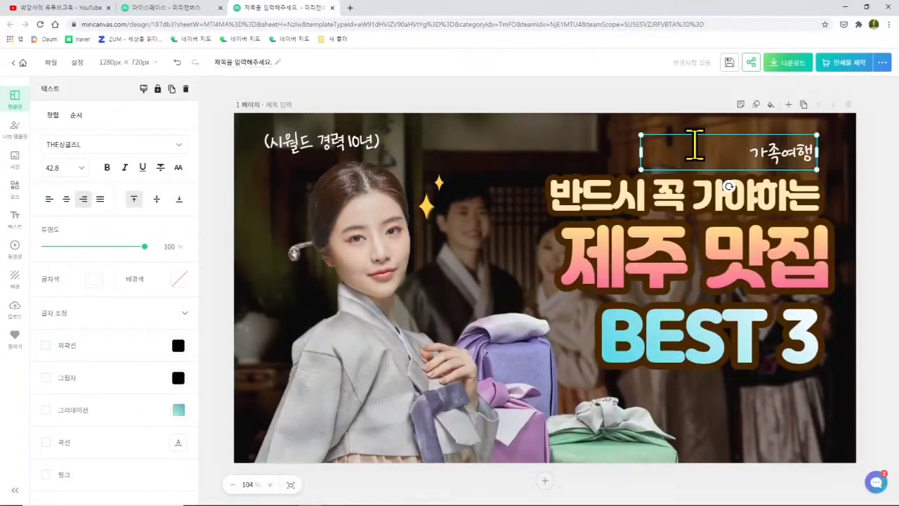
type(" 필수 ,")
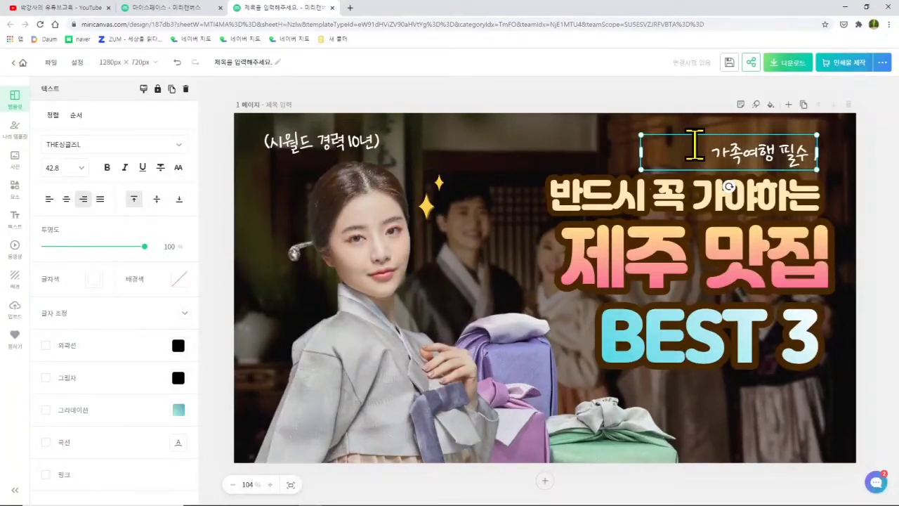
type(" 우")
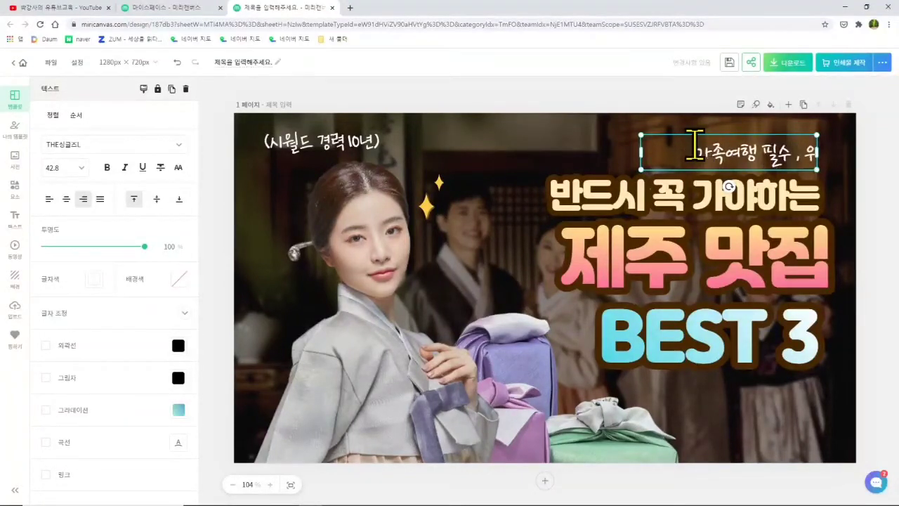
type("정 여행")
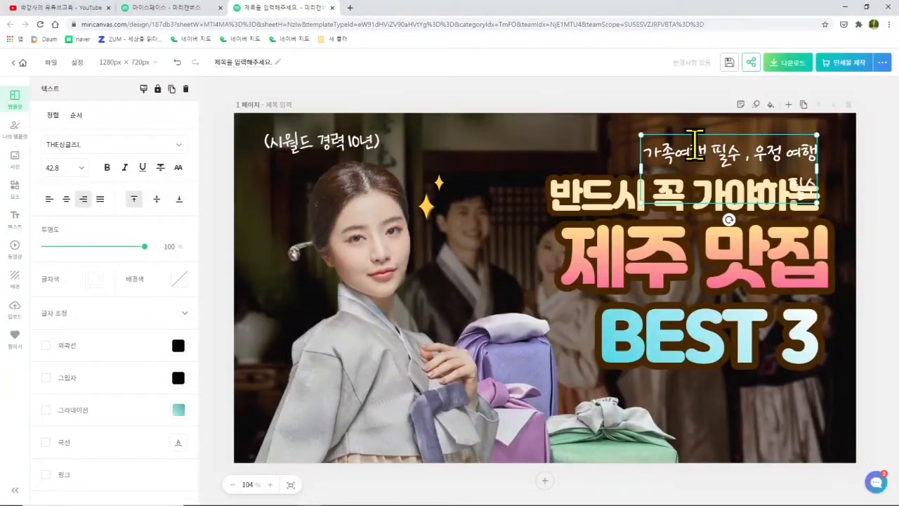
Step: Widen the handwritten caption's text box toward the photo of the woman so the wording fits on one line
left_click(664, 167)
left_click(656, 168)
left_click_drag(640, 170, 640, 170)
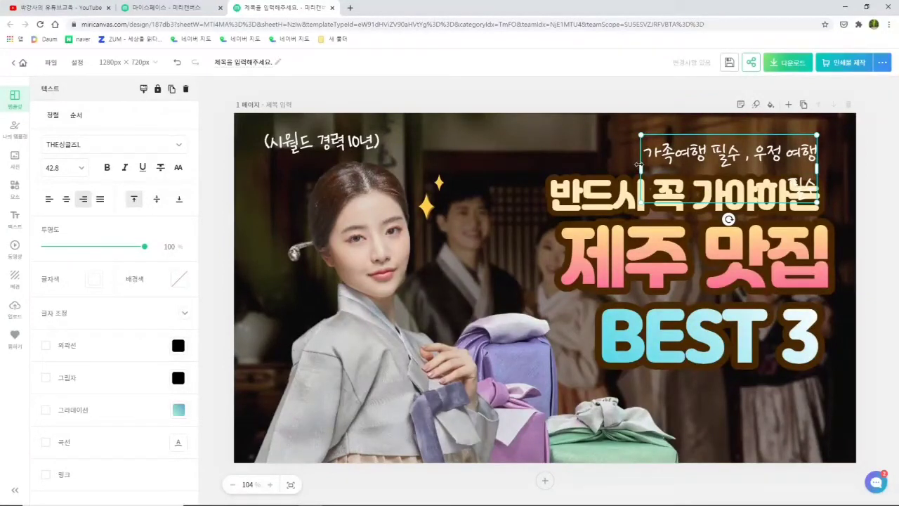
mouse_move(639, 164)
left_mouse_down()
mouse_move(599, 161)
mouse_move(642, 160)
left_mouse_up()
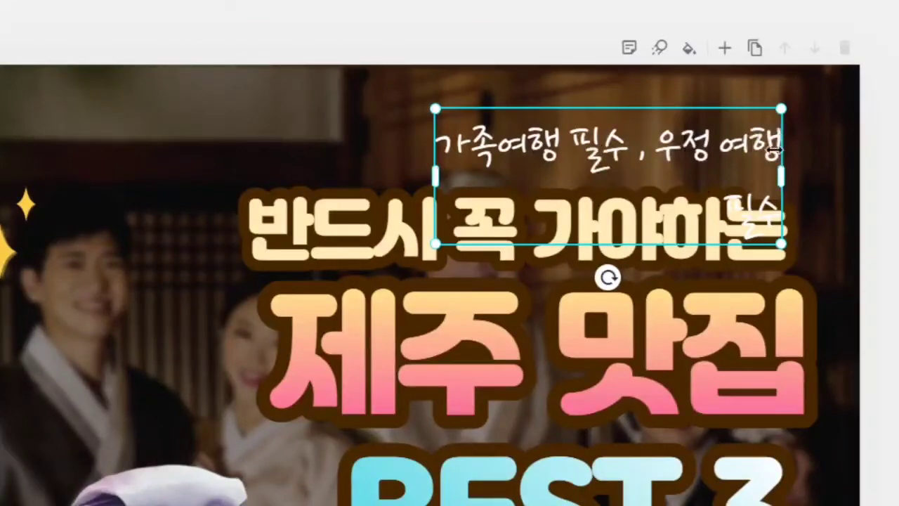
left_click_drag(431, 174, 321, 143)
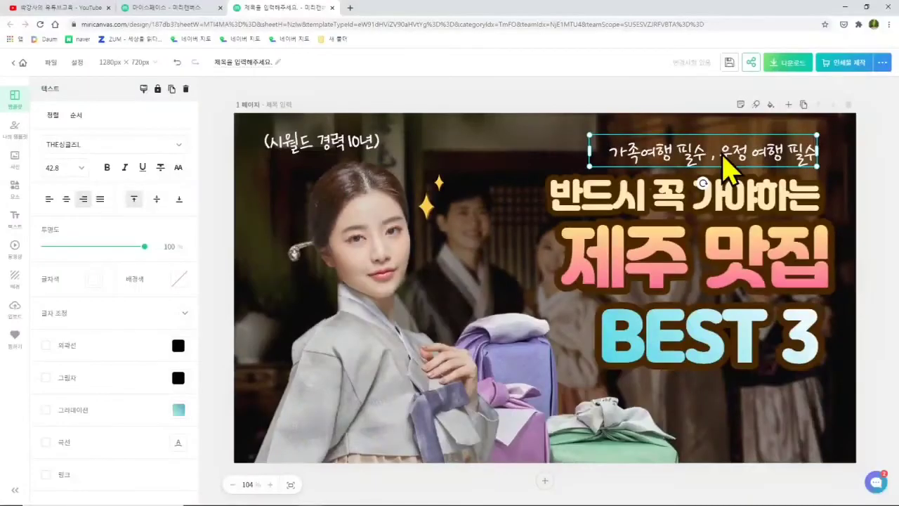
Step: Delete the (시월드 경력10년) text above the woman's head
left_click(267, 138)
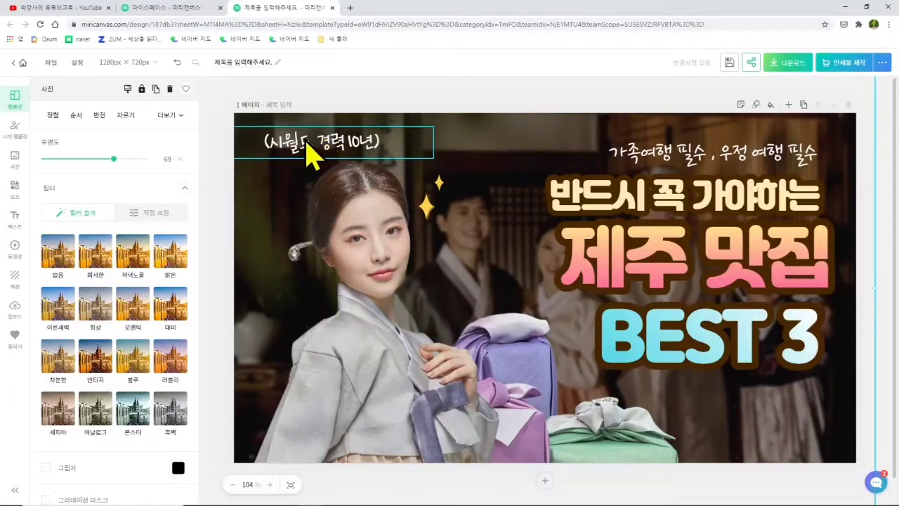
key("ctrl+2")
mouse_move(274, 103)
left_mouse_down()
mouse_move(280, 144)
mouse_move(291, 114)
mouse_move(311, 100)
left_mouse_up()
key("Escape")
left_click(277, 150)
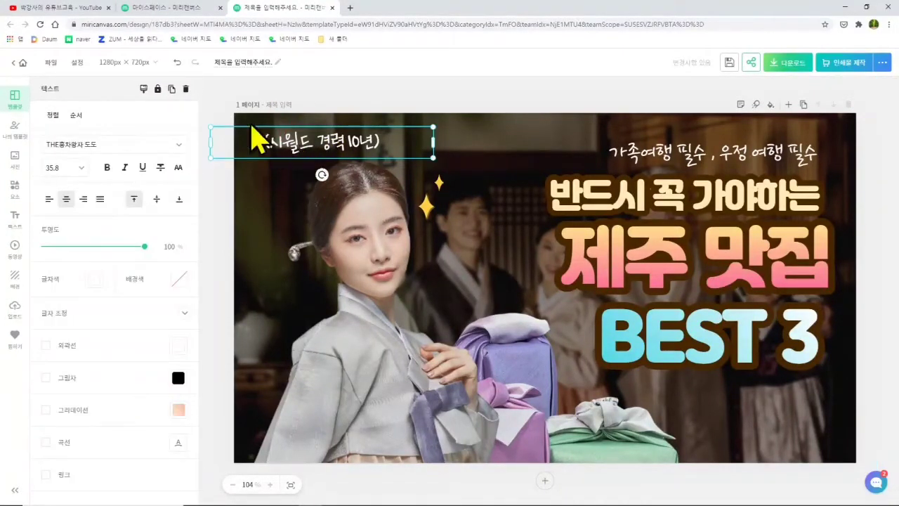
key("ctrl+2")
left_click_drag(170, 76, 201, 99)
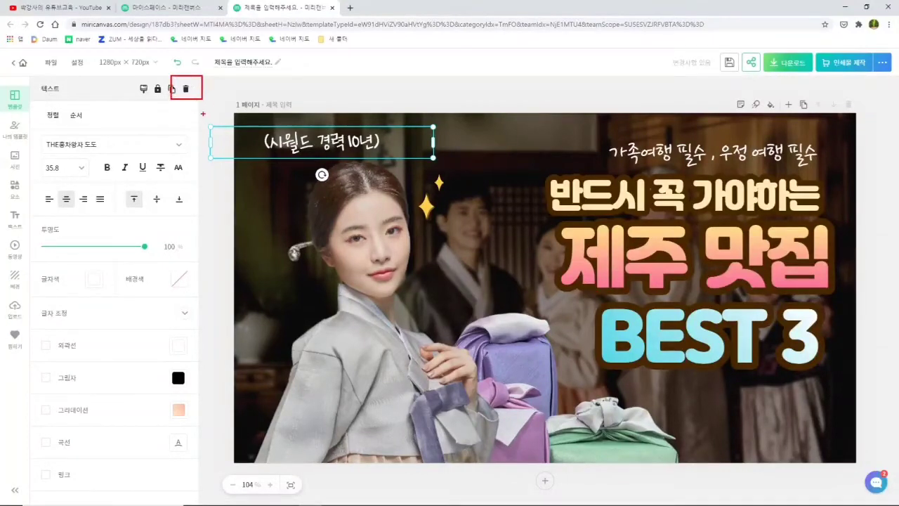
mouse_move(61, 79)
left_mouse_down()
mouse_move(64, 88)
mouse_move(70, 73)
left_mouse_up()
key("Escape")
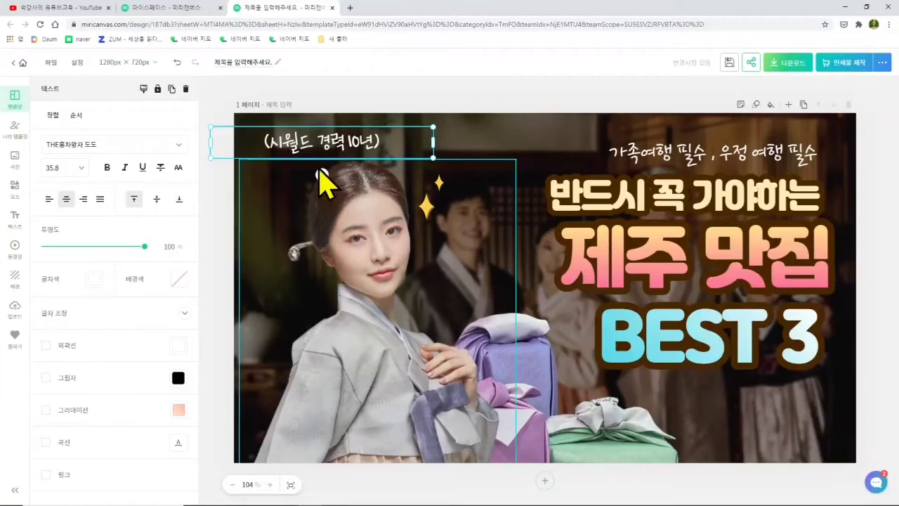
key("Delete")
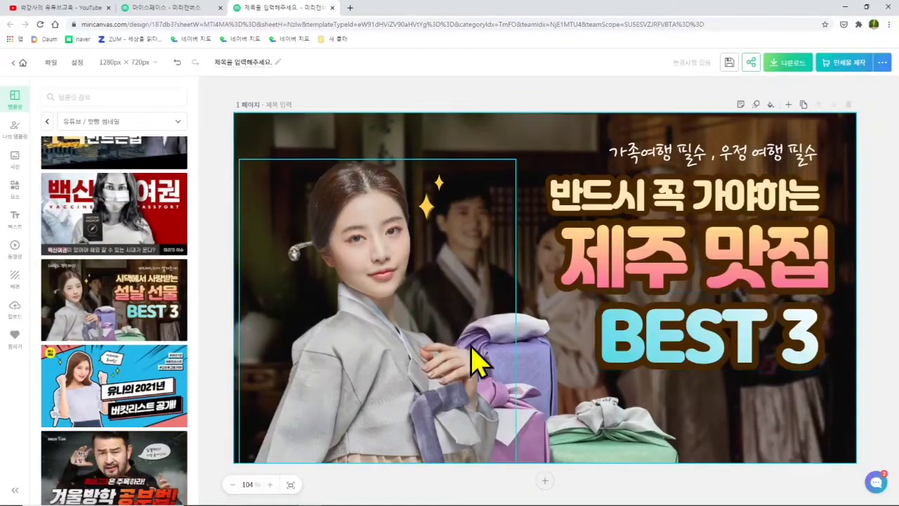
Step: Delete the photo of the woman in hanbok and the wrapped gift boxes from the page
left_click_drag(343, 204, 388, 175)
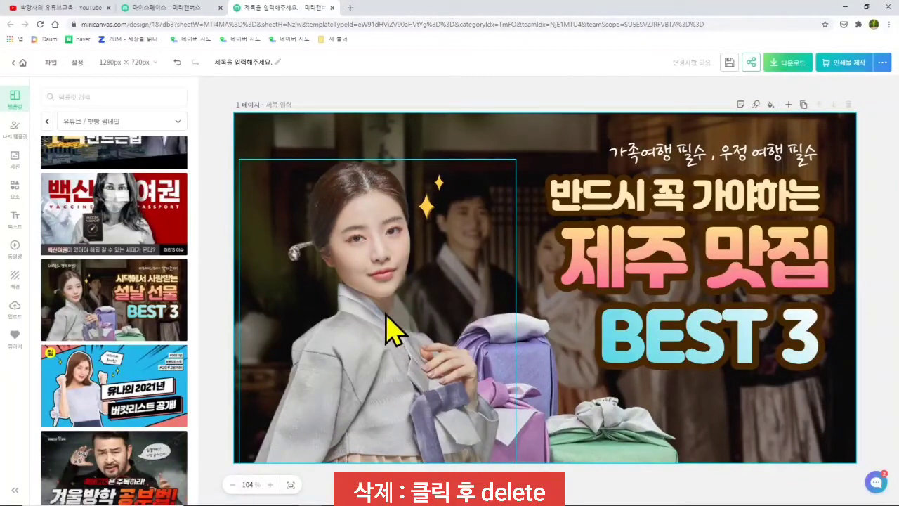
left_click(354, 205)
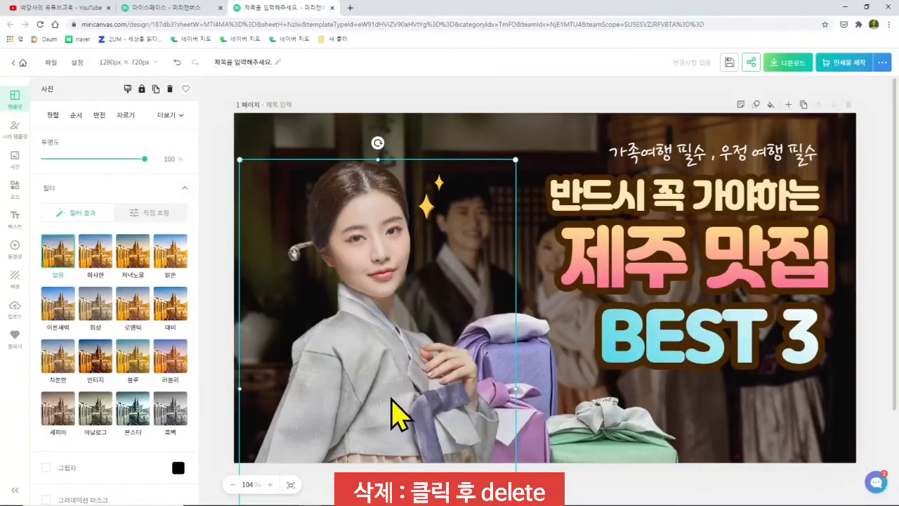
key("Delete")
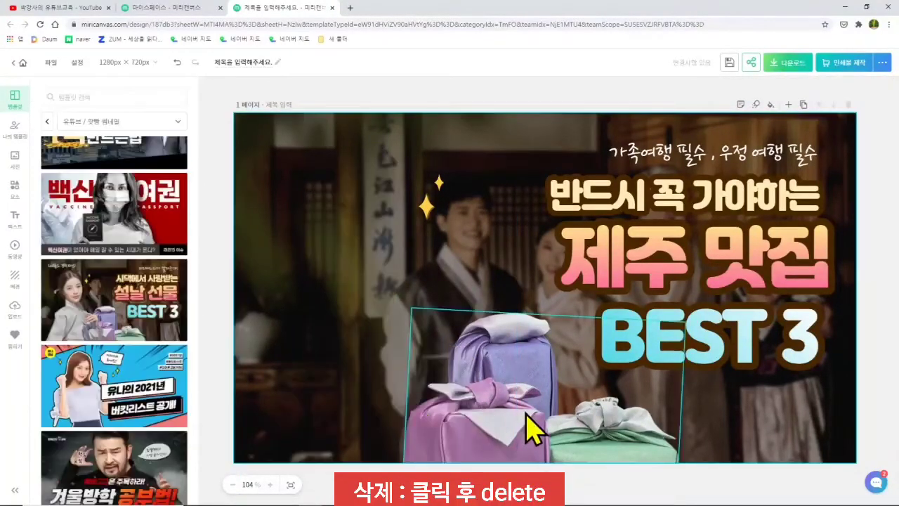
left_click(527, 375)
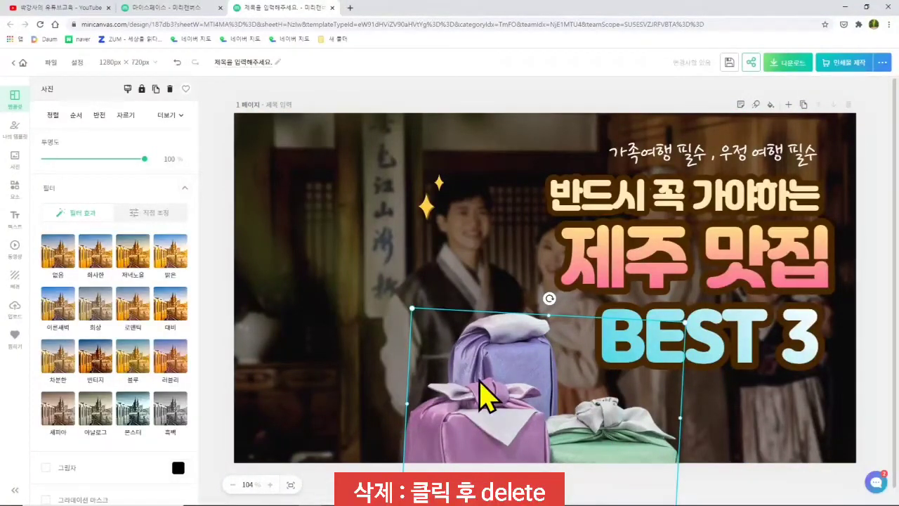
key("Delete")
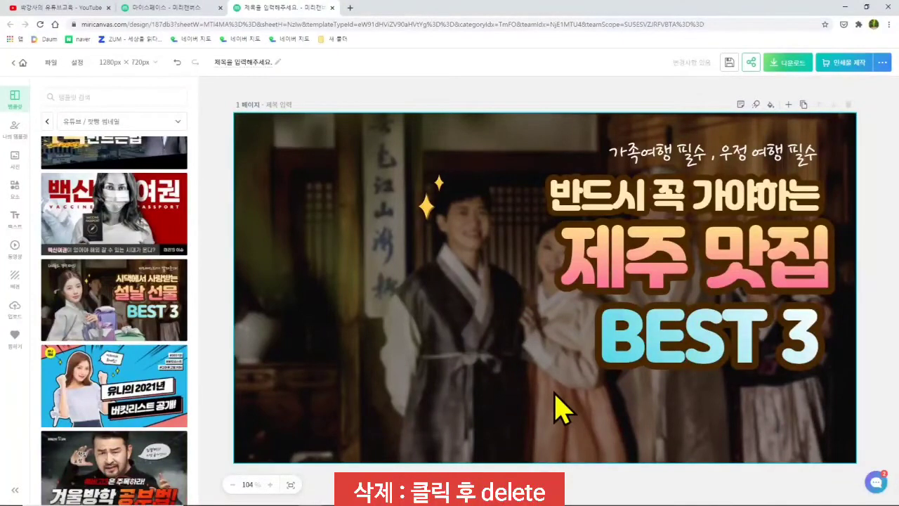
Step: Delete both yellow sparkle shapes beside the man in the background
left_click(426, 206)
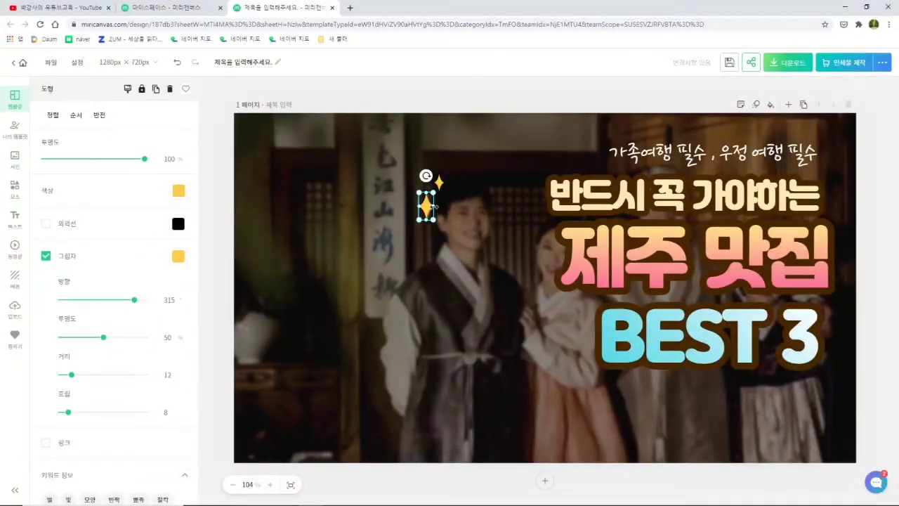
key("Delete")
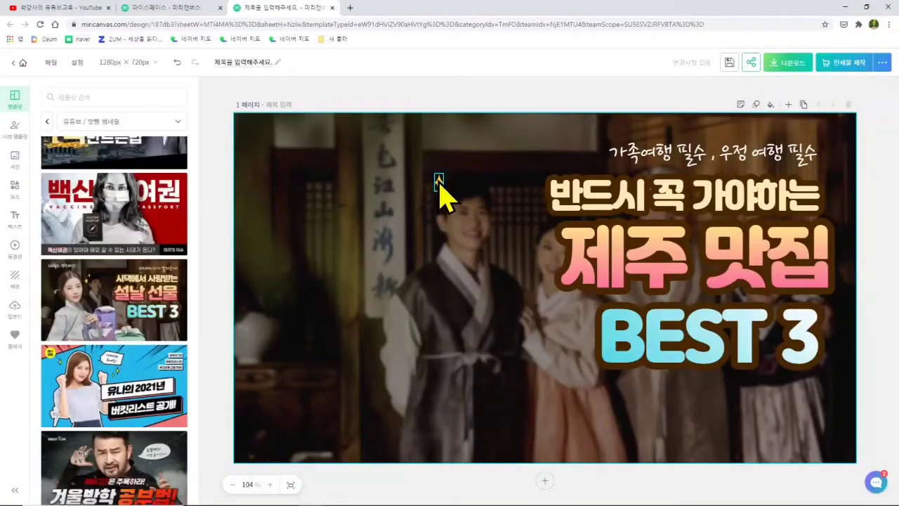
left_click(438, 184)
key("Delete")
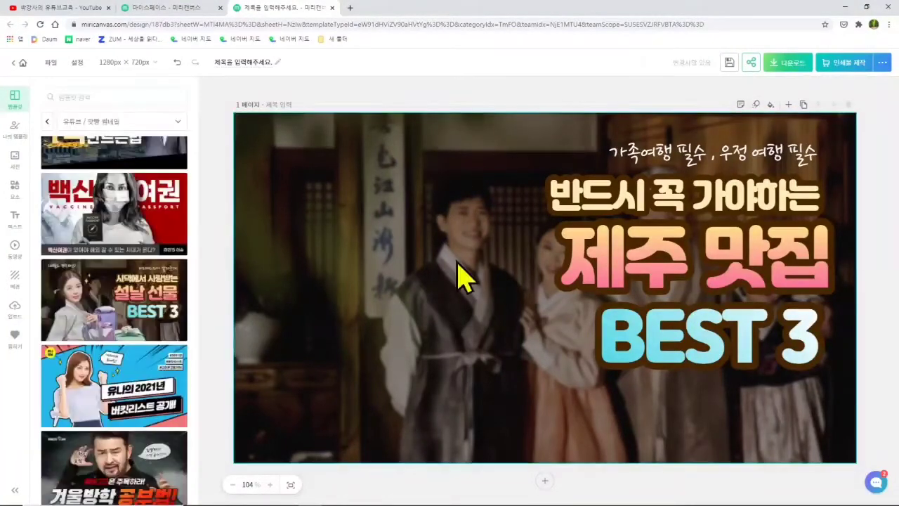
Step: Select the background photo of the people in hanbok and shift it slightly down and to the right
left_click(492, 367)
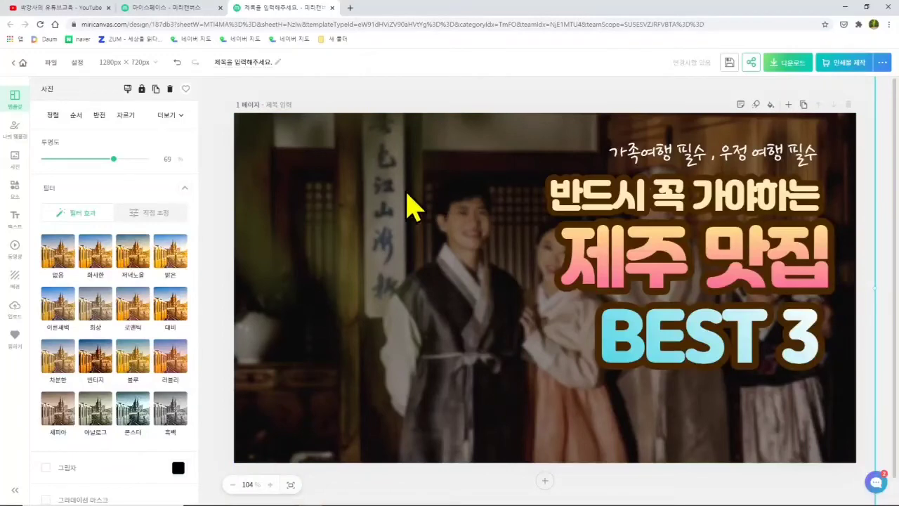
left_click_drag(405, 225, 404, 253)
left_click_drag(445, 281, 421, 174)
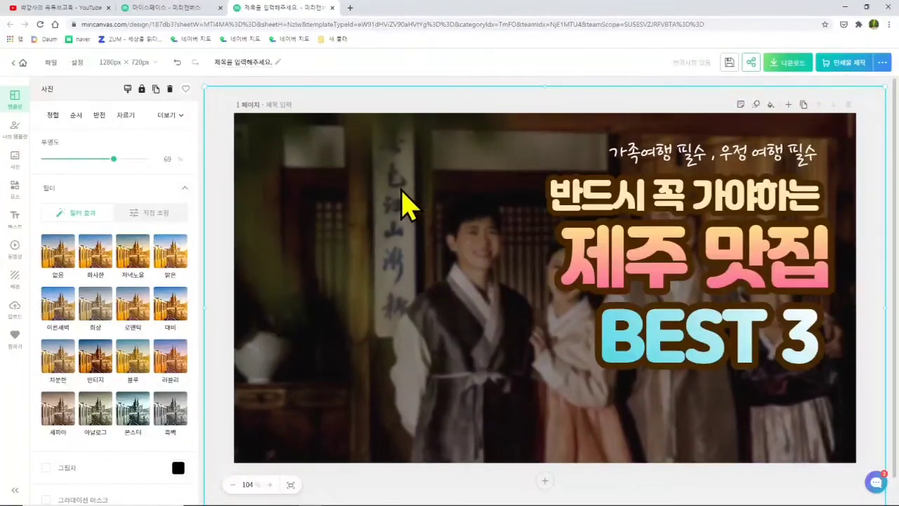
left_click_drag(204, 86, 886, 489)
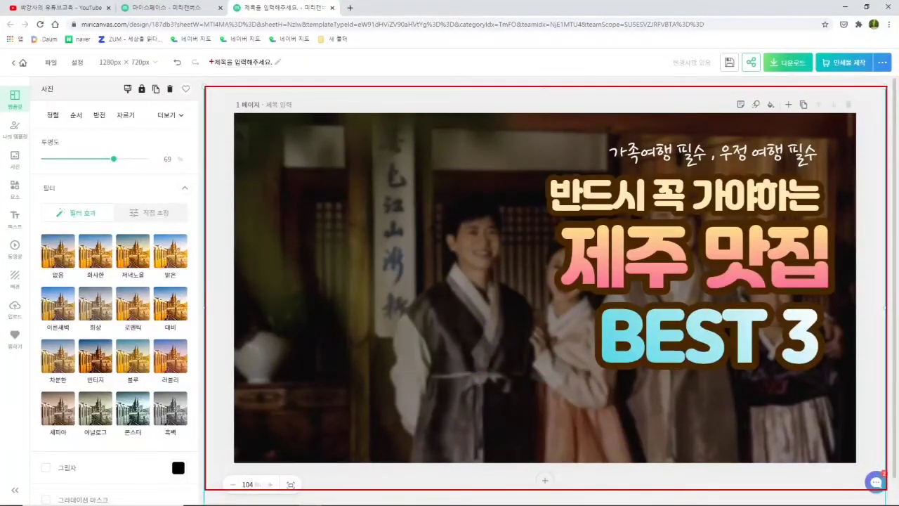
mouse_move(298, 104)
left_mouse_down()
mouse_move(289, 68)
mouse_move(321, 95)
mouse_move(283, 107)
left_mouse_up()
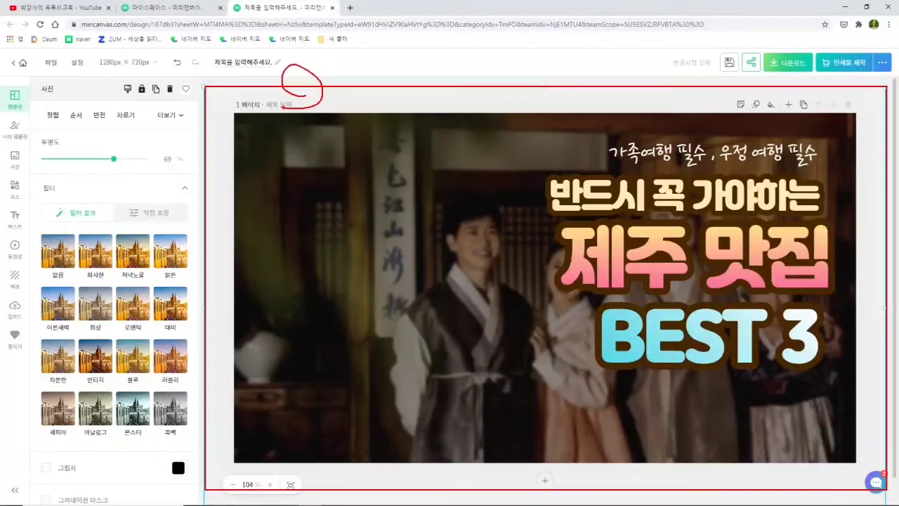
key("Escape")
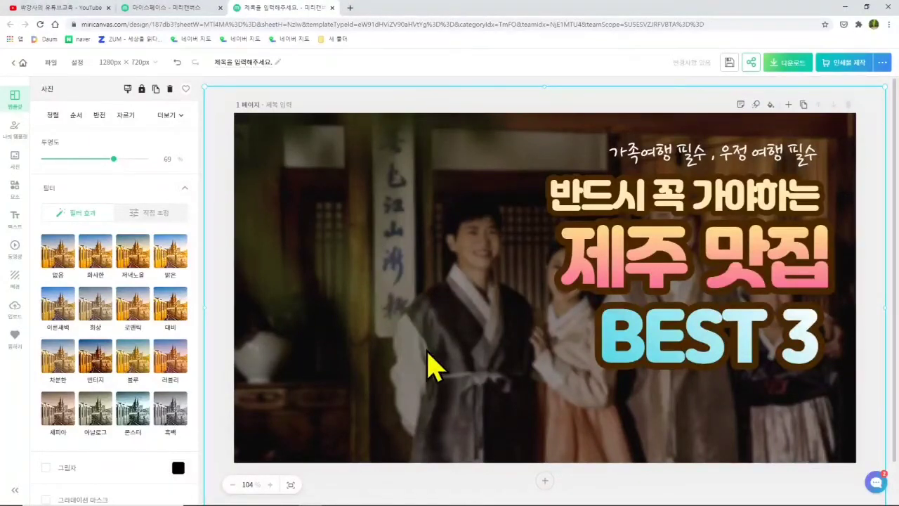
Step: Delete the selected background photo of the people in hanbok from the page
key("Delete")
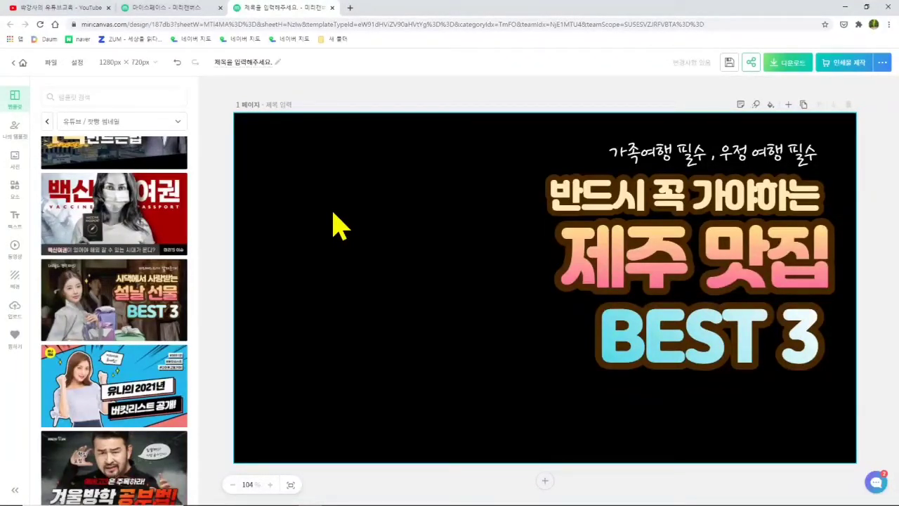
mouse_move(362, 169)
left_mouse_down()
mouse_move(374, 246)
mouse_move(436, 146)
left_mouse_up()
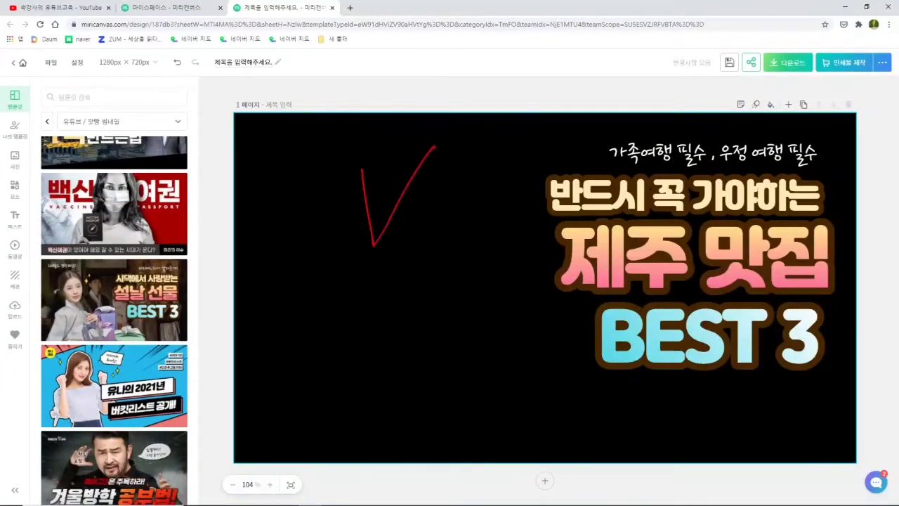
key("Escape")
key("ctrl+2")
left_click_drag(355, 125, 262, 253)
left_click_drag(450, 167, 333, 364)
left_click_drag(498, 284, 443, 422)
left_click_drag(543, 349, 507, 441)
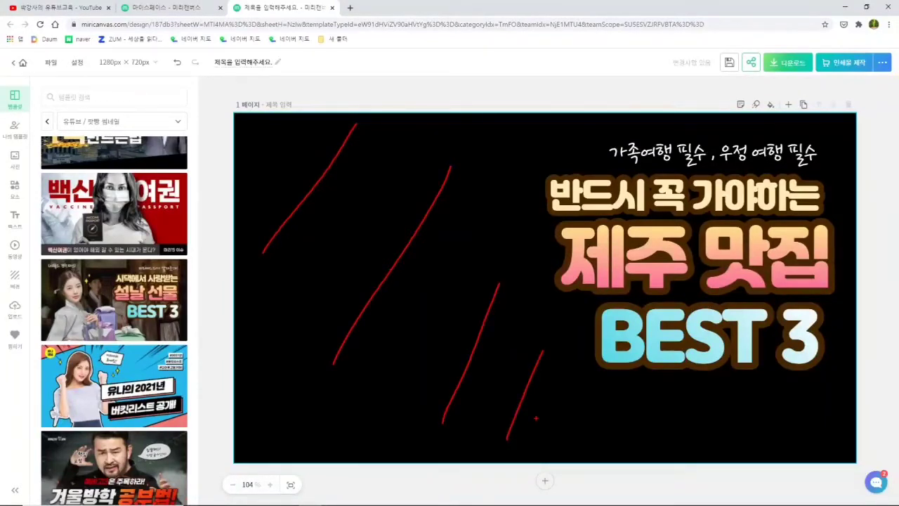
key("Escape")
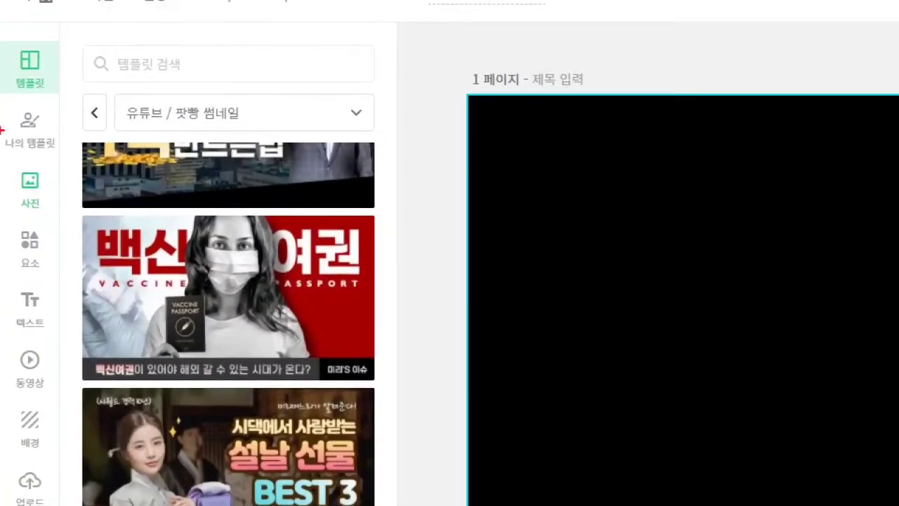
left_click_drag(6, 161, 53, 216)
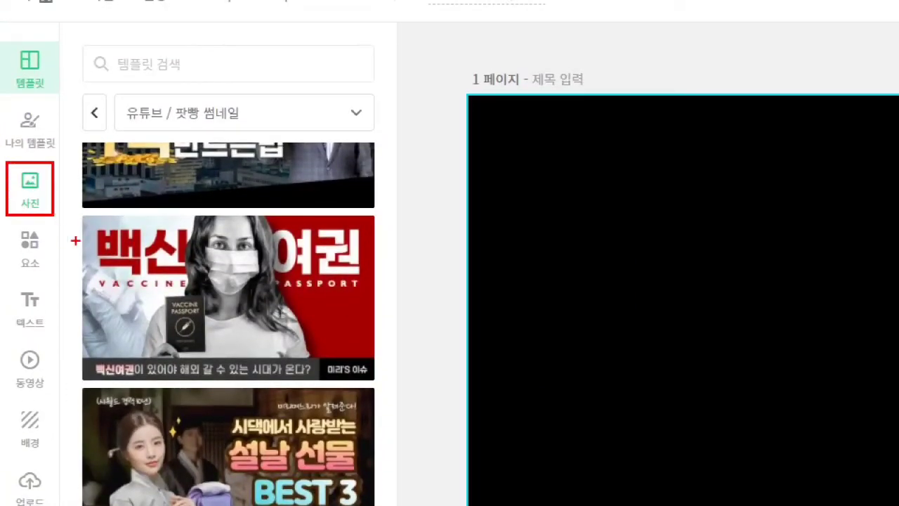
mouse_move(23, 138)
left_mouse_down()
mouse_move(25, 160)
mouse_move(44, 131)
left_mouse_up()
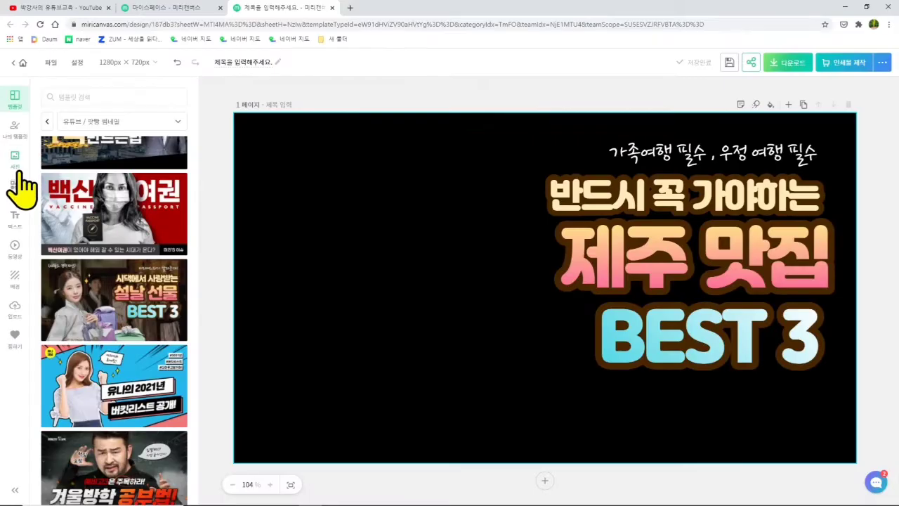
Step: Search the photo library for 여행
left_click(30, 184)
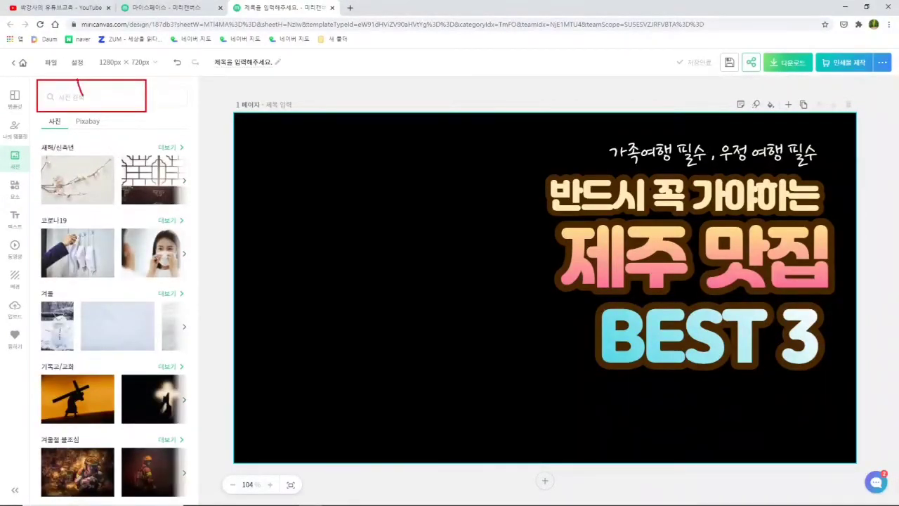
left_click(72, 102)
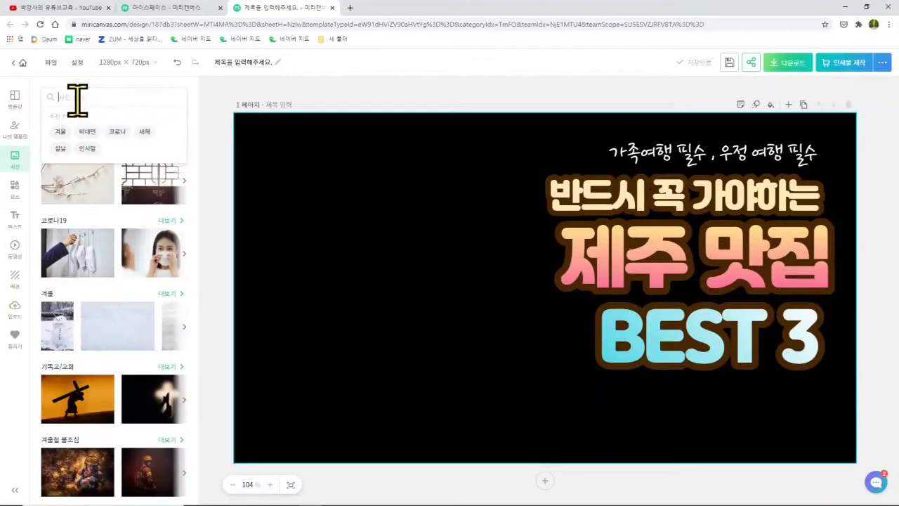
type("여행")
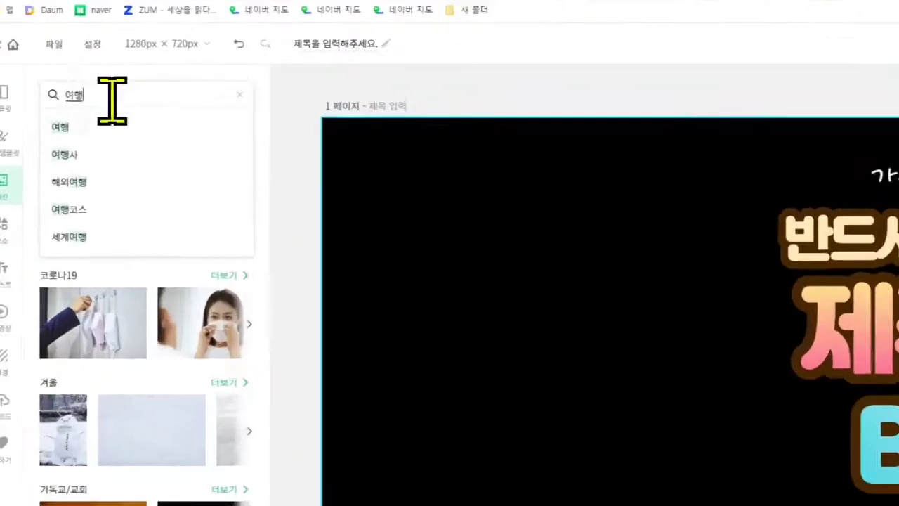
key("Return")
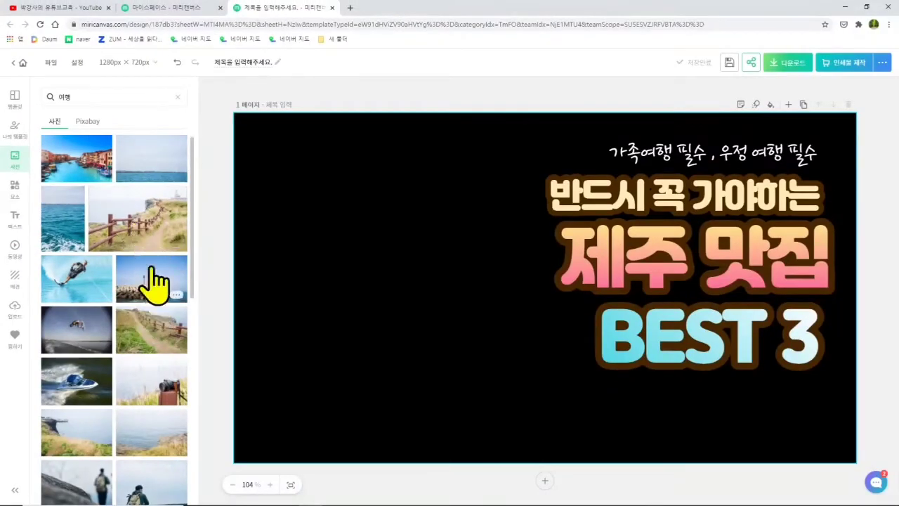
Step: Find the aerial photo of the turquoise sea and sandy beach among the 여행 results and add it to the page
scroll(134, 338, "down", 5)
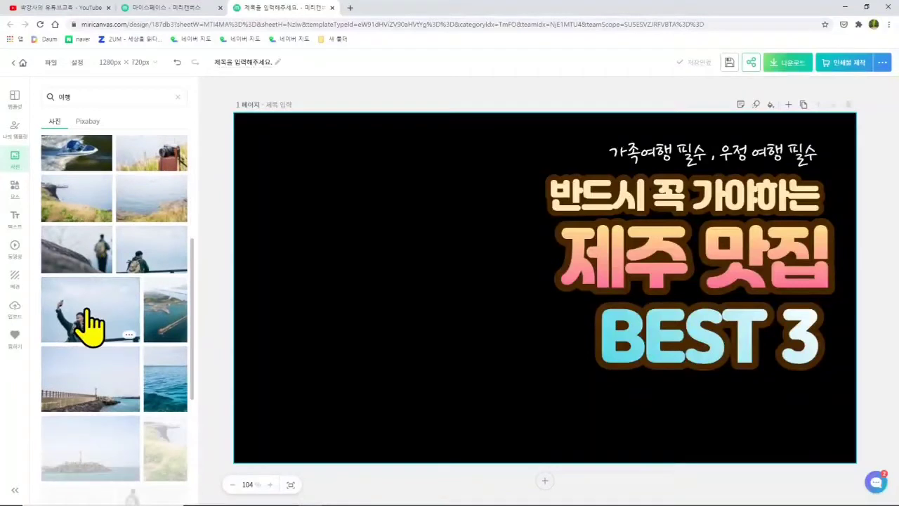
scroll(97, 365, "down", 2)
scroll(112, 358, "up", 2)
scroll(116, 372, "up", 5)
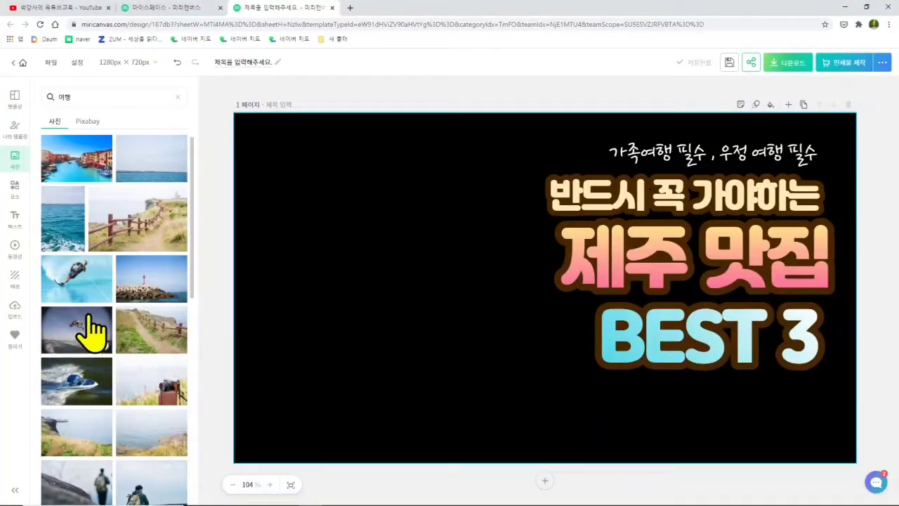
scroll(91, 330, "down", 5)
scroll(91, 329, "down", 10)
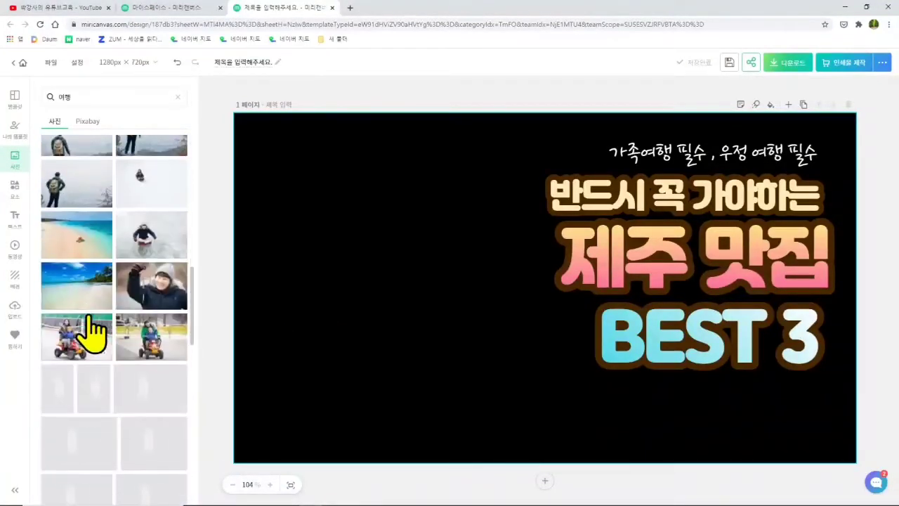
scroll(112, 302, "down", 1)
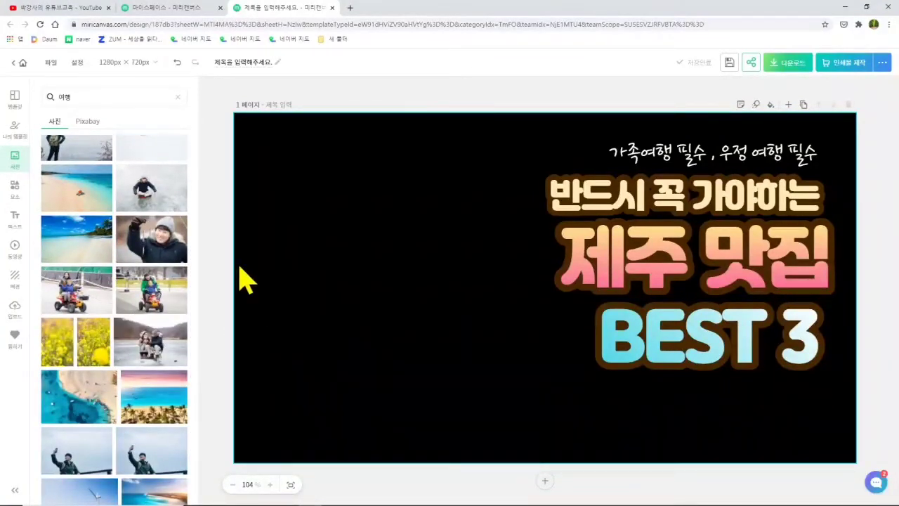
left_click(78, 407)
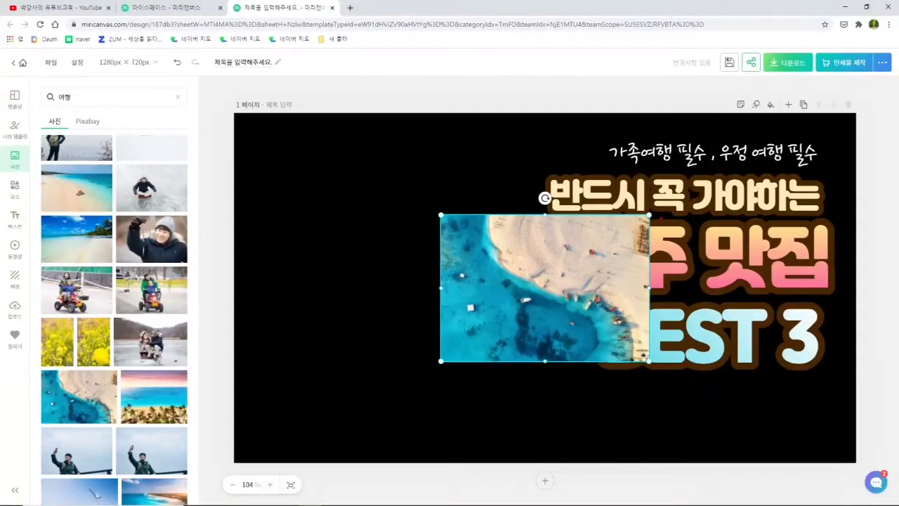
mouse_move(680, 217)
left_mouse_down()
mouse_move(683, 242)
mouse_move(714, 214)
left_mouse_up()
mouse_move(615, 293)
left_mouse_down()
mouse_move(597, 278)
mouse_move(606, 248)
mouse_move(618, 269)
mouse_move(611, 295)
left_mouse_up()
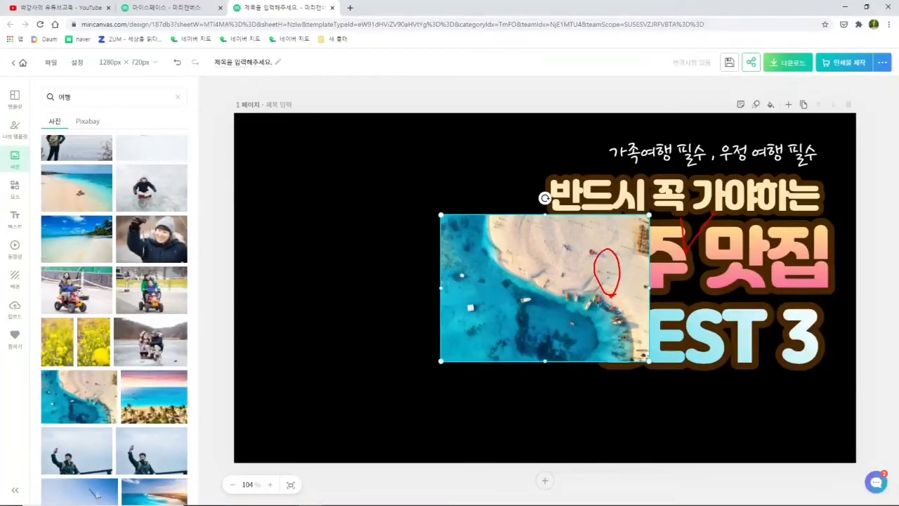
key("Escape")
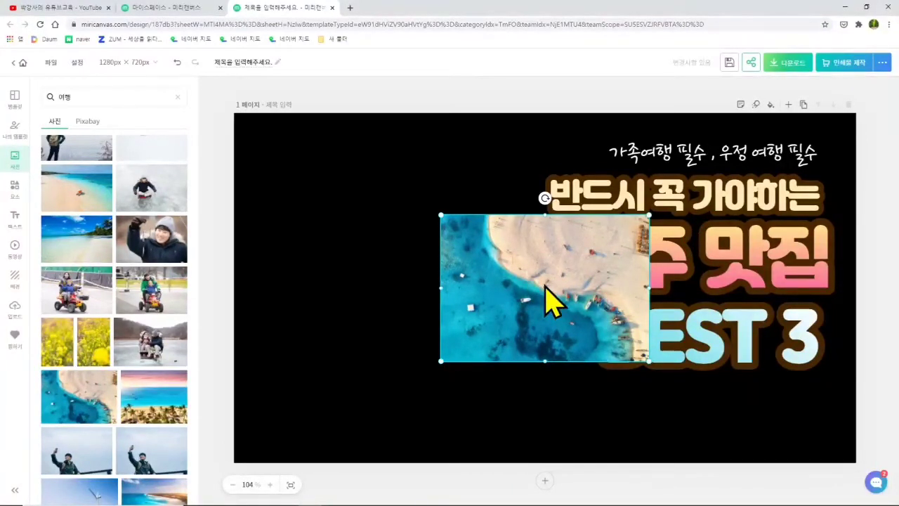
Step: Move the beach photo to the page's upper-left corner and enlarge it proportionally to the page's full height
left_click_drag(545, 287, 534, 281)
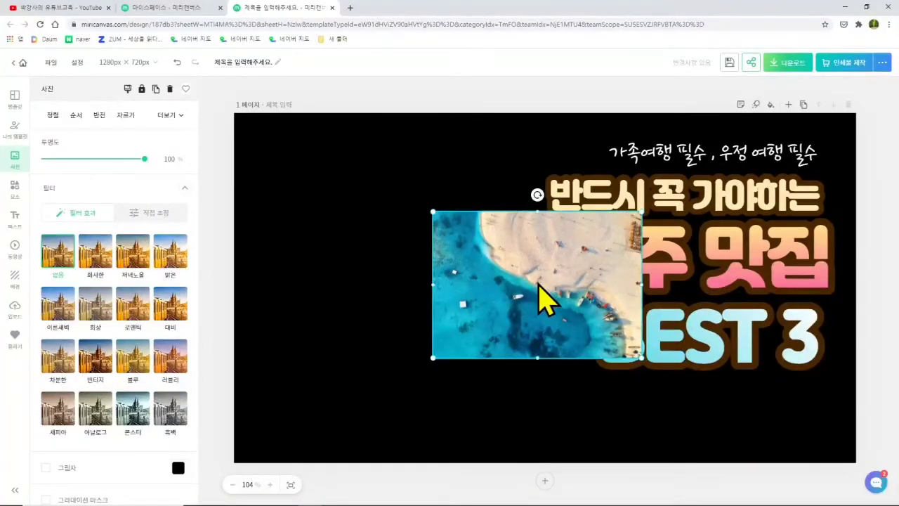
left_click_drag(539, 285, 341, 183)
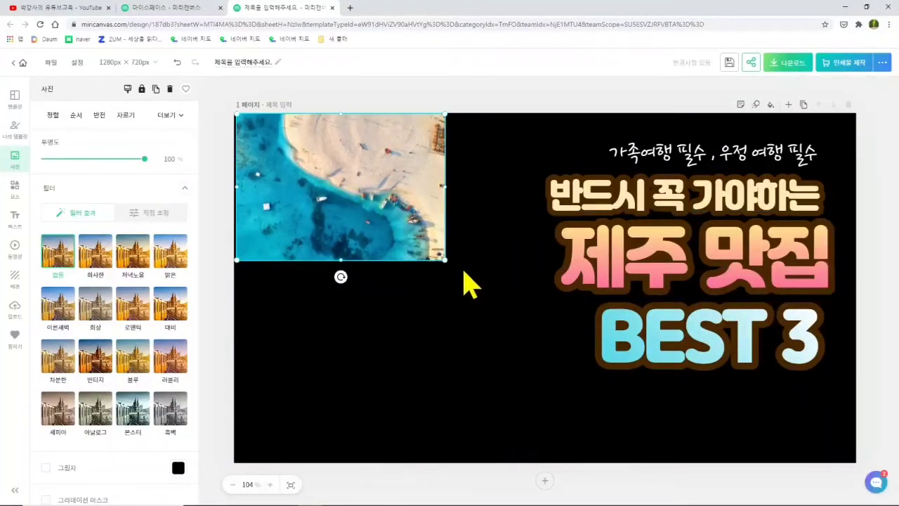
left_click_drag(451, 274, 462, 281)
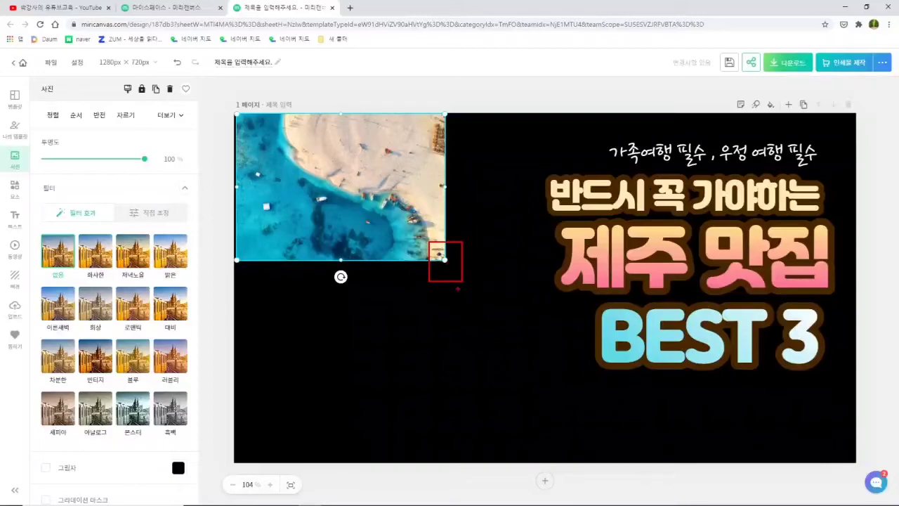
left_click_drag(444, 257, 736, 448)
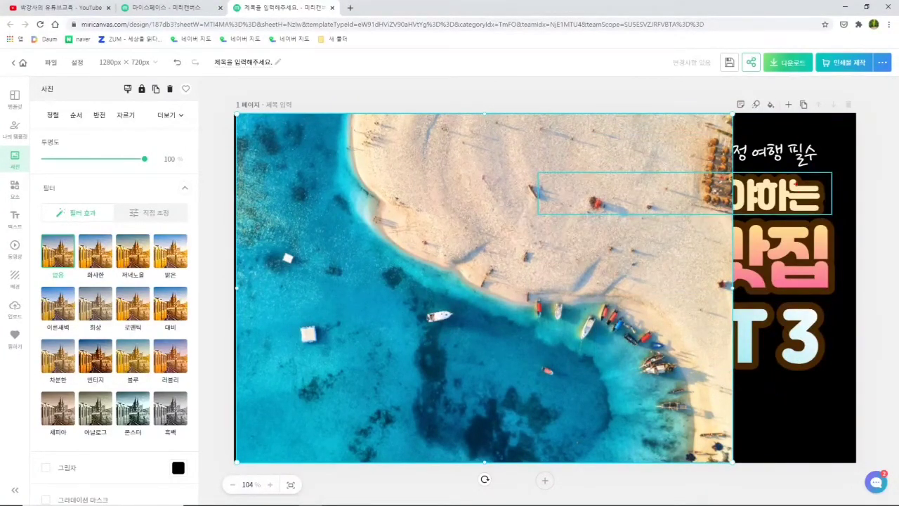
left_click_drag(727, 107, 859, 453)
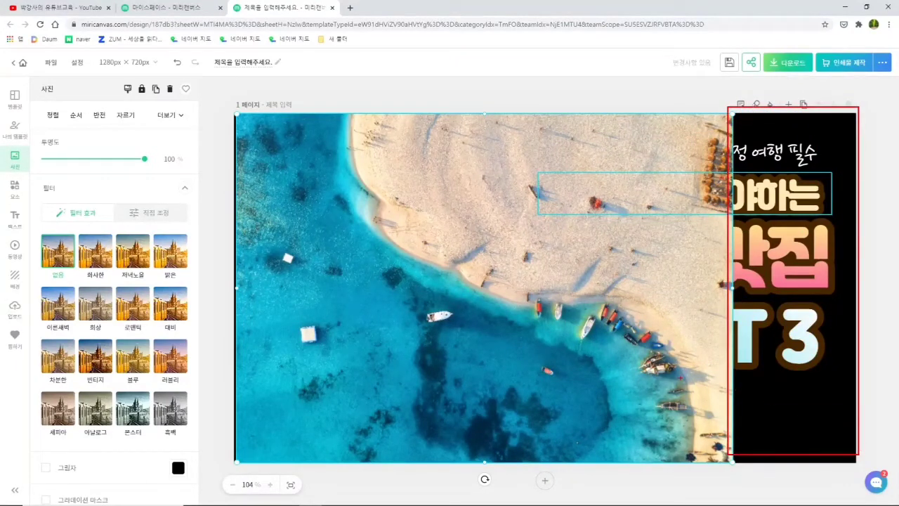
left_click_drag(858, 453, 858, 453)
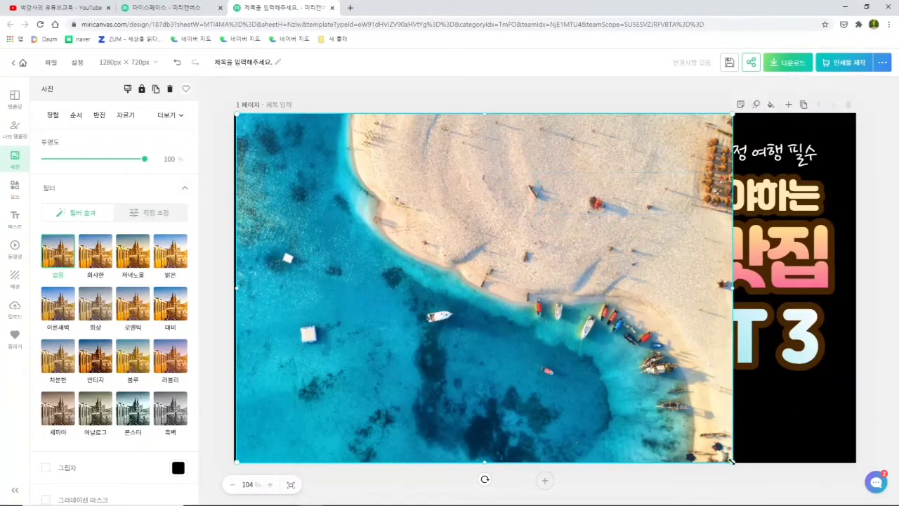
left_click_drag(237, 112, 809, 453)
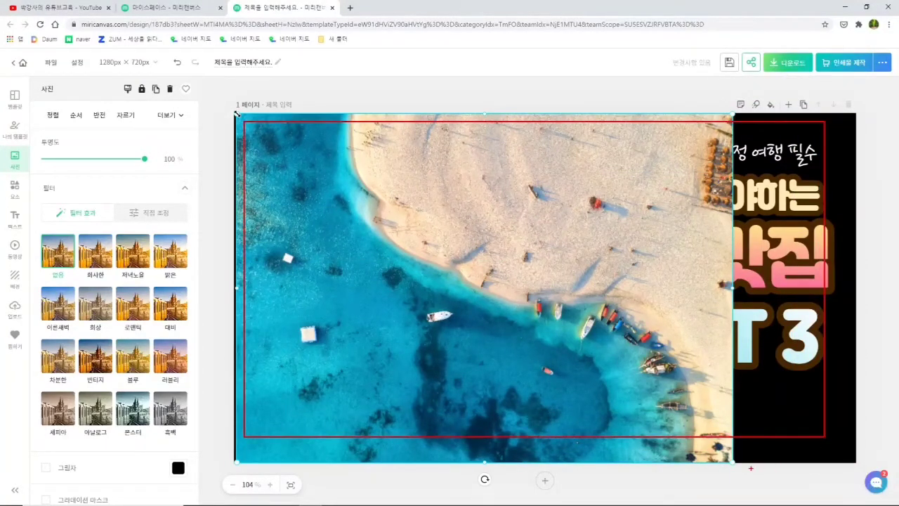
key("Escape")
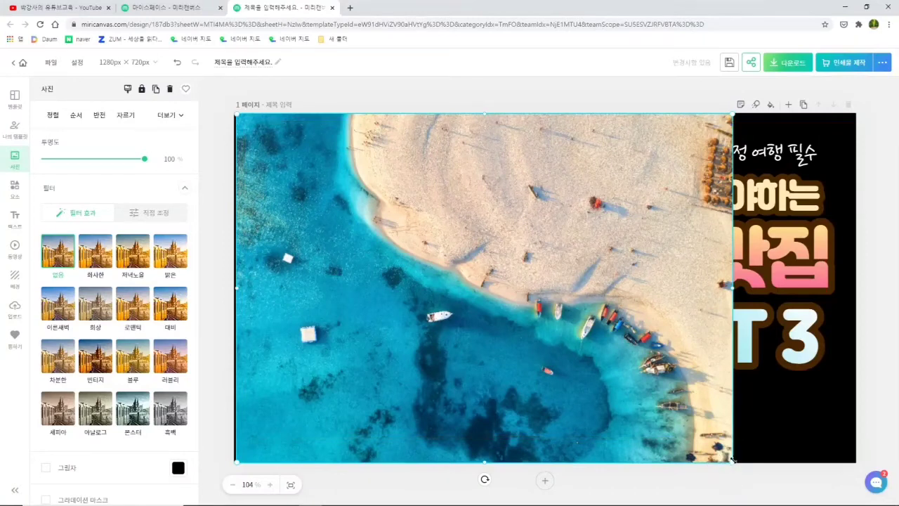
left_click_drag(731, 462, 731, 462)
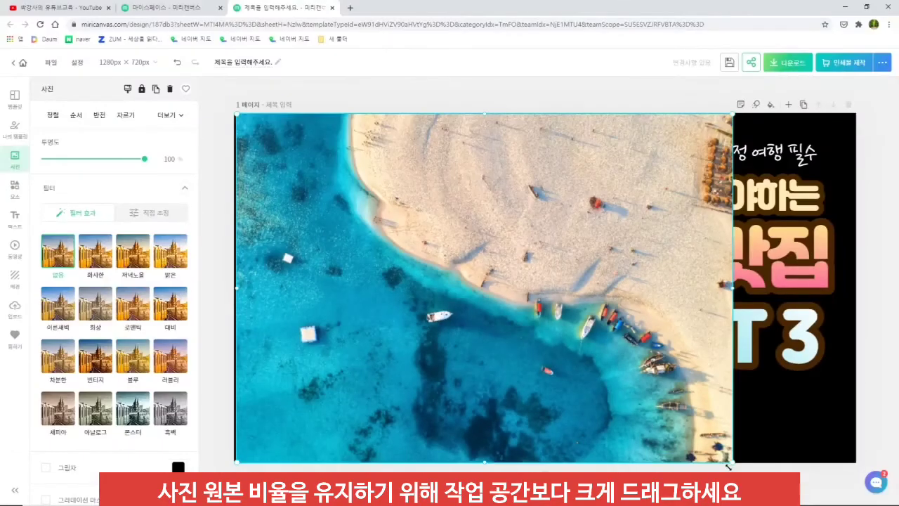
Step: Enlarge the beach photo proportionally to the page's right edge and extend its left side to cover the remaining black strip
left_click_drag(728, 466, 855, 498)
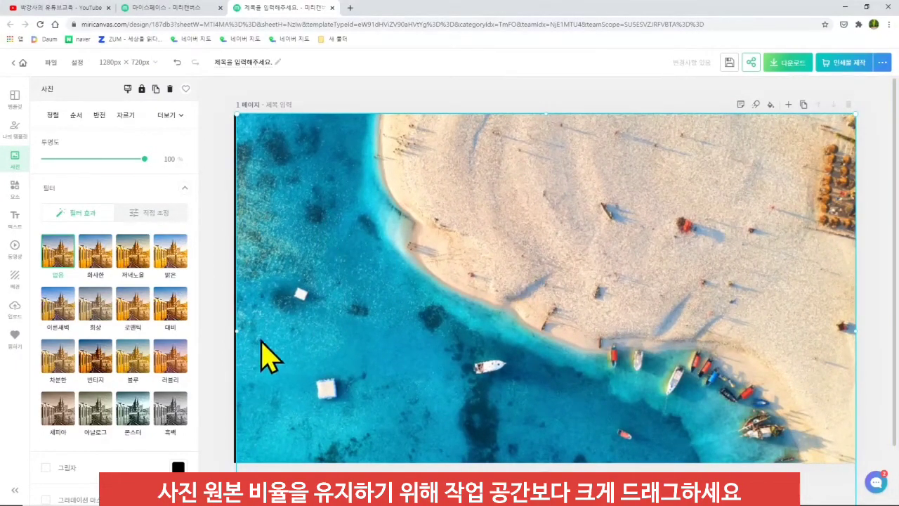
left_click(204, 261)
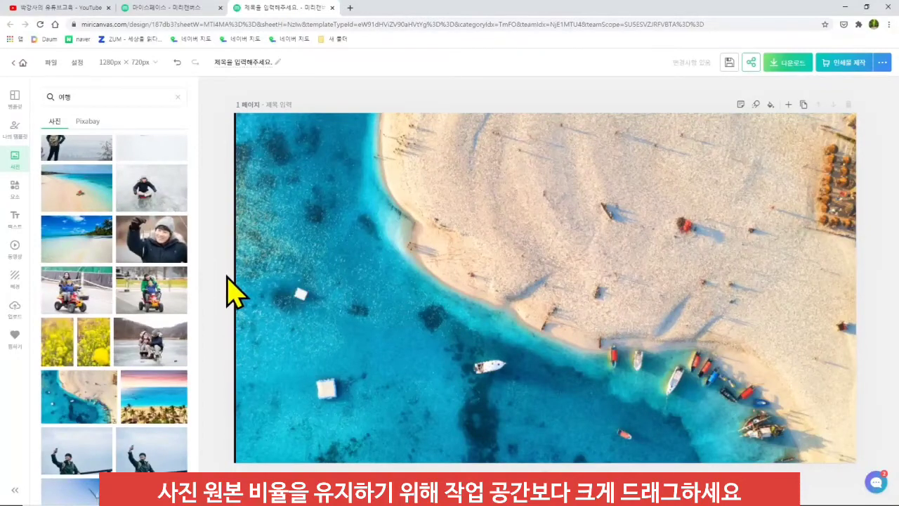
left_click_drag(227, 104, 254, 467)
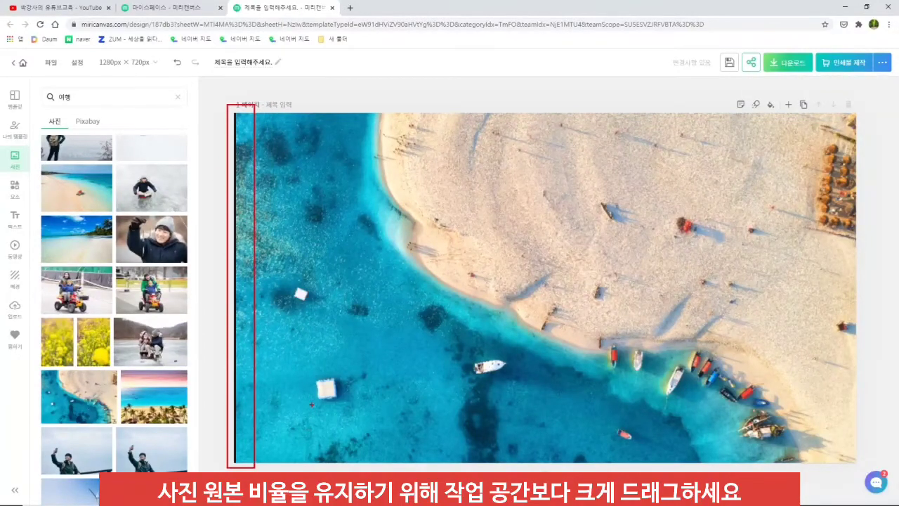
left_click(253, 297)
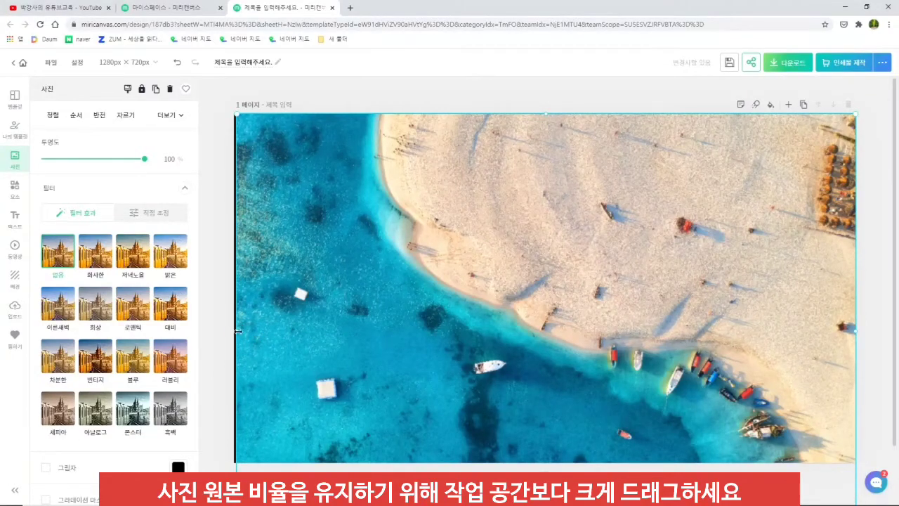
left_click_drag(238, 331, 235, 330)
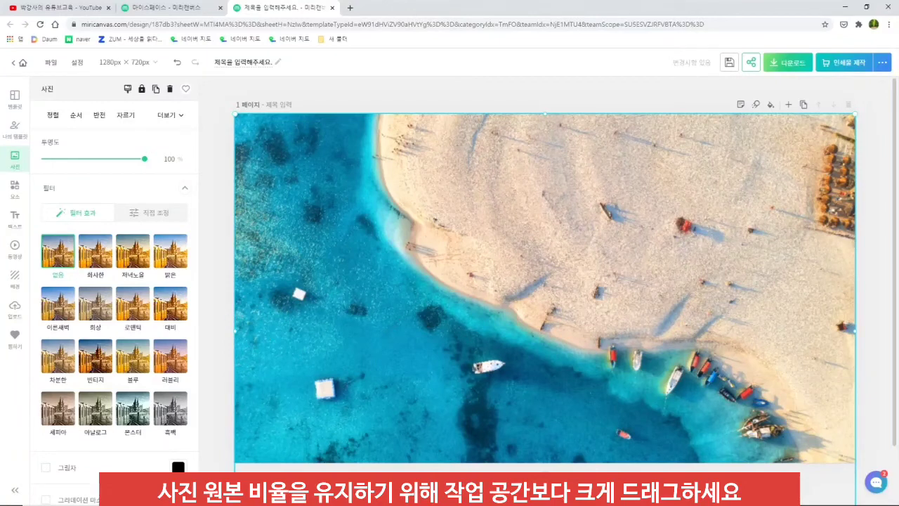
Step: Shrink the beach photo proportionally within the page, try widening only its right side past the page edge, and undo the widening
left_click(467, 88)
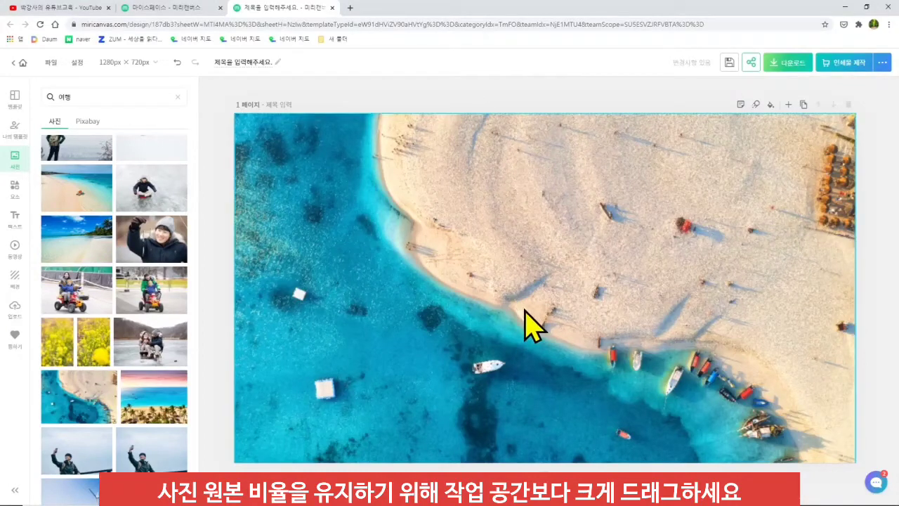
left_click(365, 355)
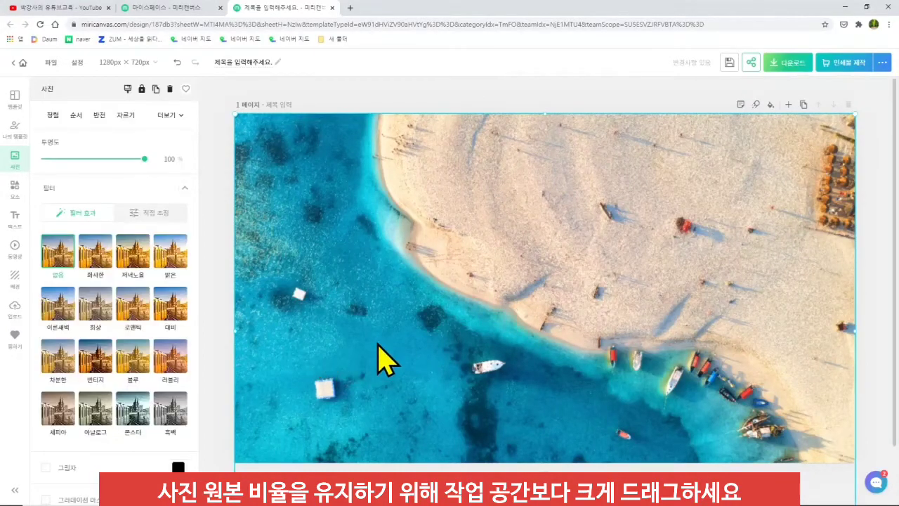
left_click_drag(235, 114, 653, 379)
left_click_drag(717, 449, 311, 157)
left_click_drag(437, 243, 706, 430)
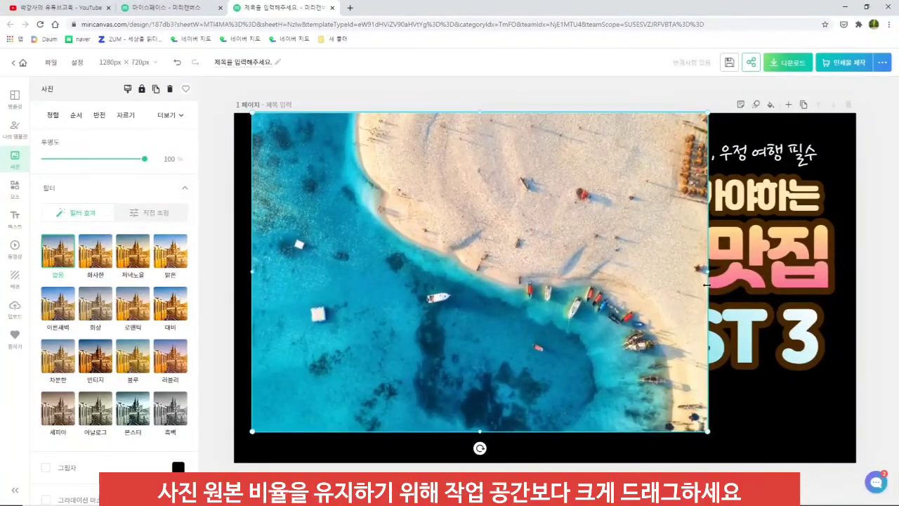
left_click_drag(708, 273, 878, 313)
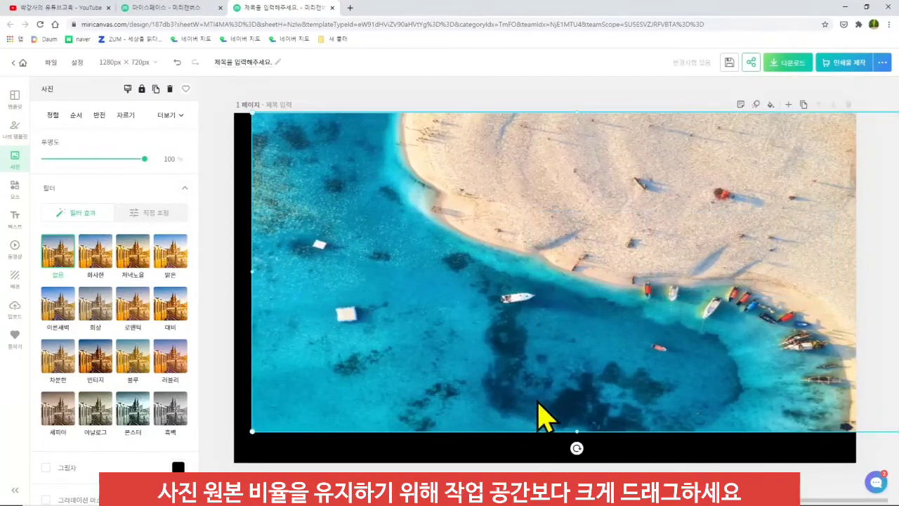
key("ctrl+z")
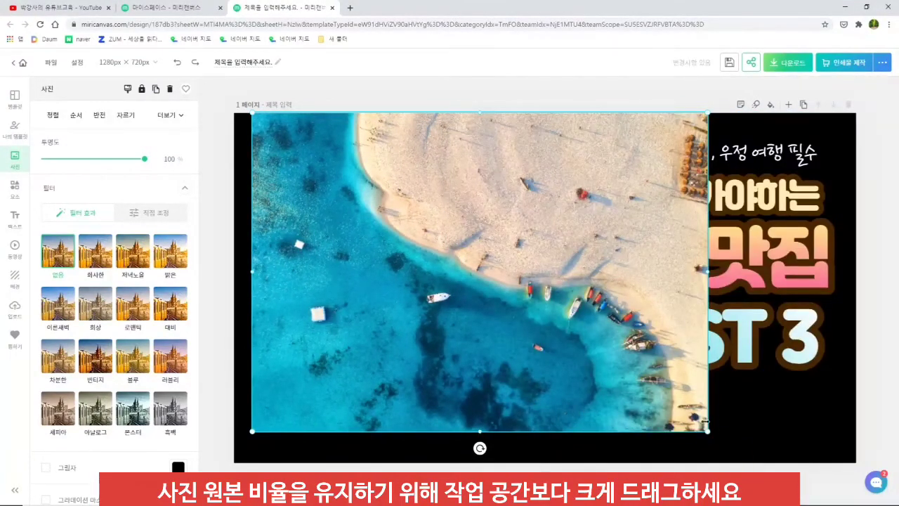
Step: Enlarge the beach photo proportionally beyond the page's height, shift it slightly, and extend its left side to cover the black strip
left_click_drag(705, 432, 857, 504)
left_click_drag(251, 113, 231, 101)
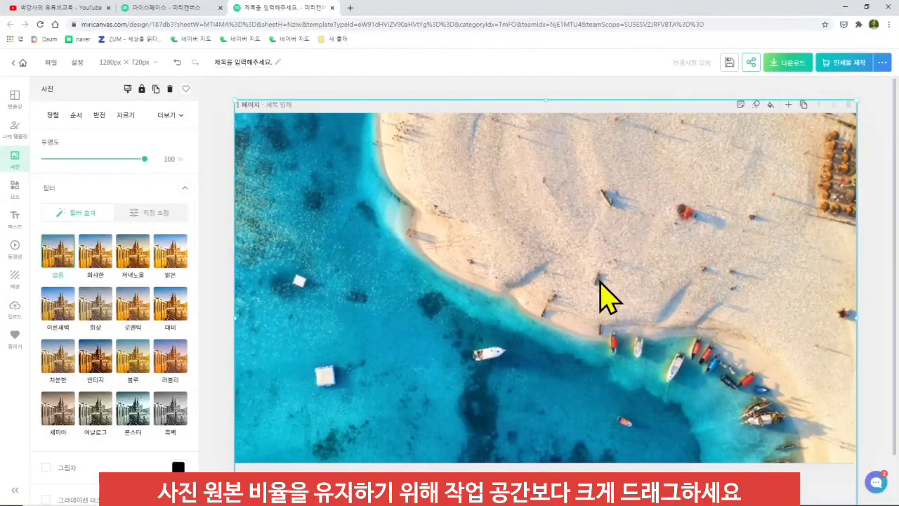
left_click_drag(598, 281, 603, 278)
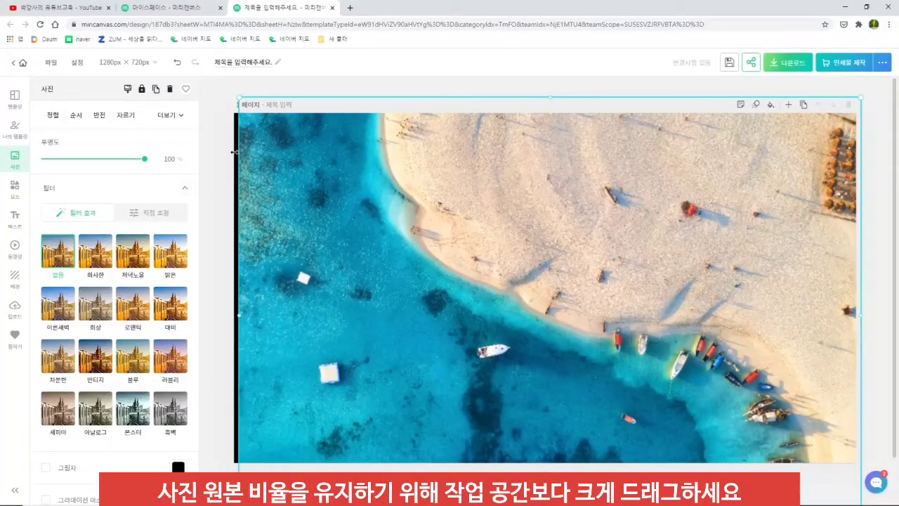
left_click_drag(228, 98, 243, 472)
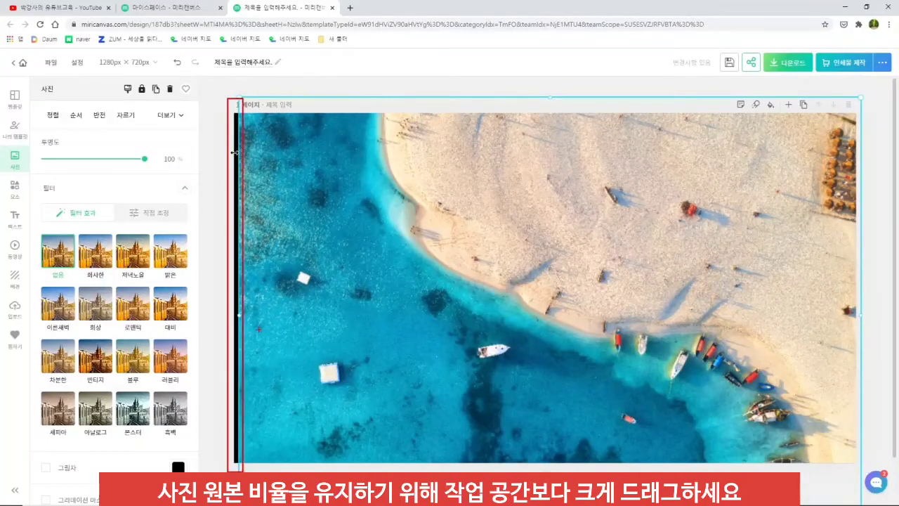
key("Escape")
left_click_drag(239, 315, 233, 315)
left_click(880, 324)
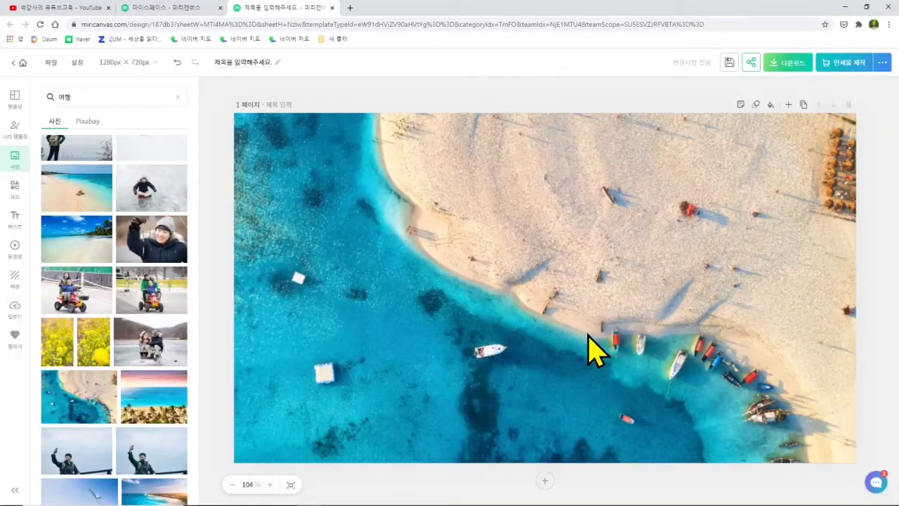
Step: Send the beach photo to the very back (맨 뒤로), behind the title text
left_click(645, 257)
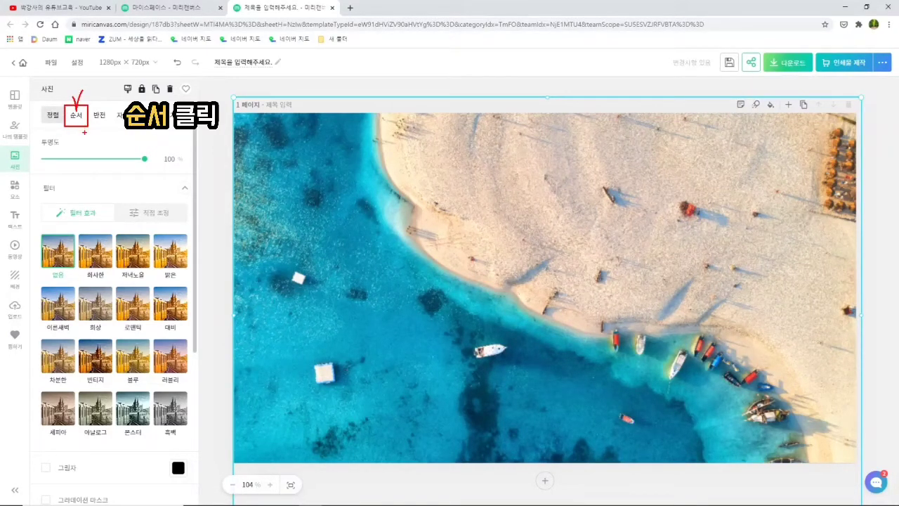
left_click(76, 116)
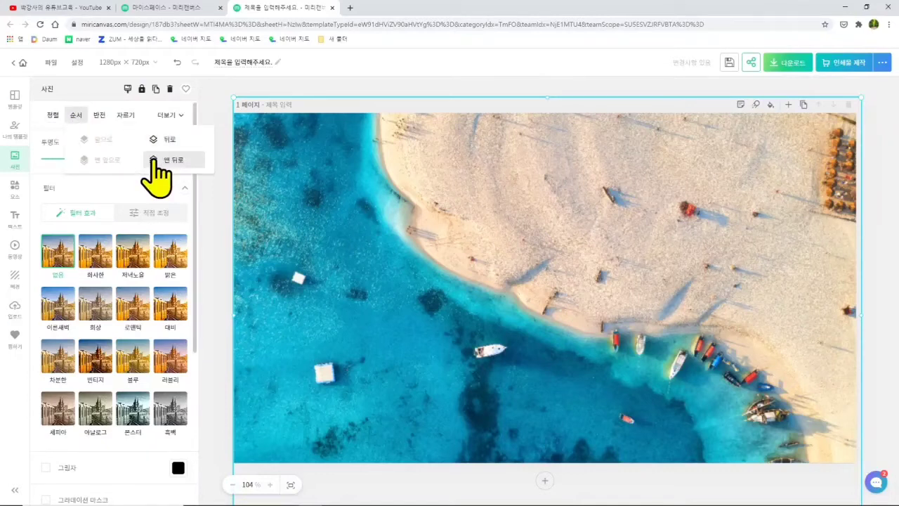
key("ctrl+2")
left_click_drag(170, 132, 172, 144)
key("Escape")
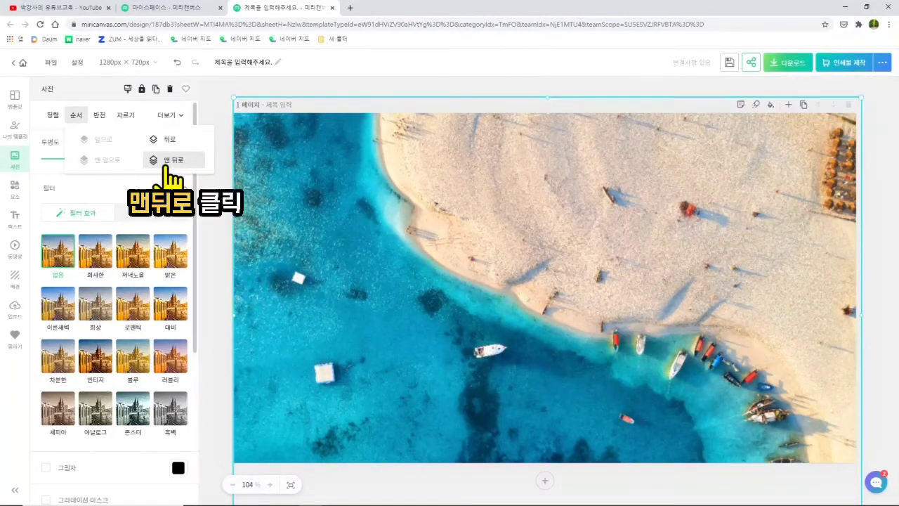
left_click_drag(139, 151, 213, 179)
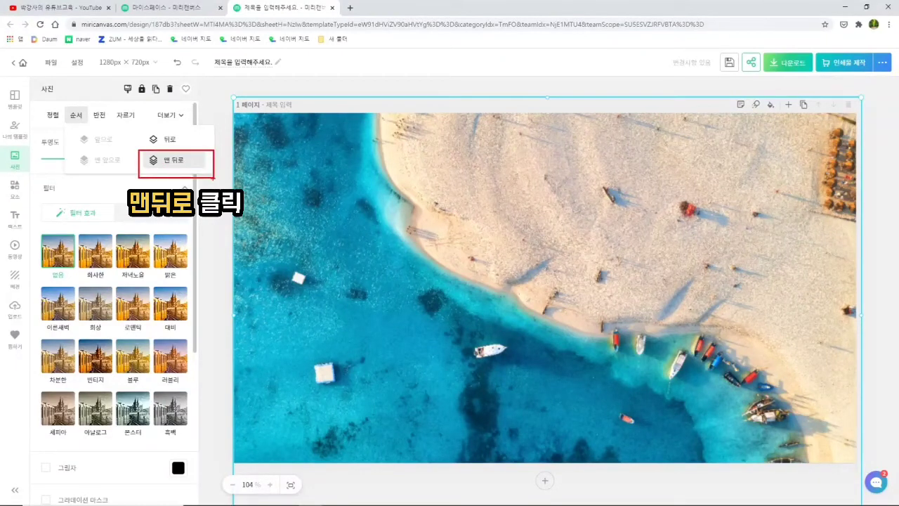
key("Escape")
left_click(169, 160)
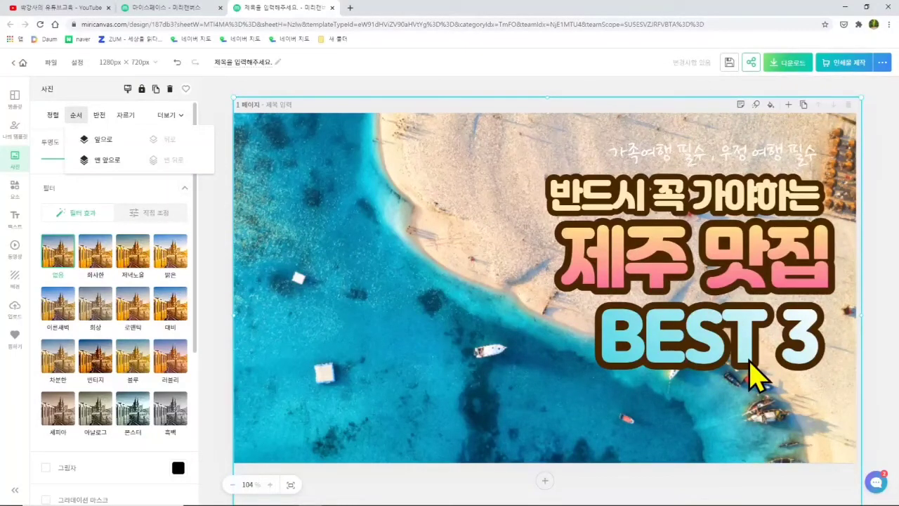
left_click(521, 90)
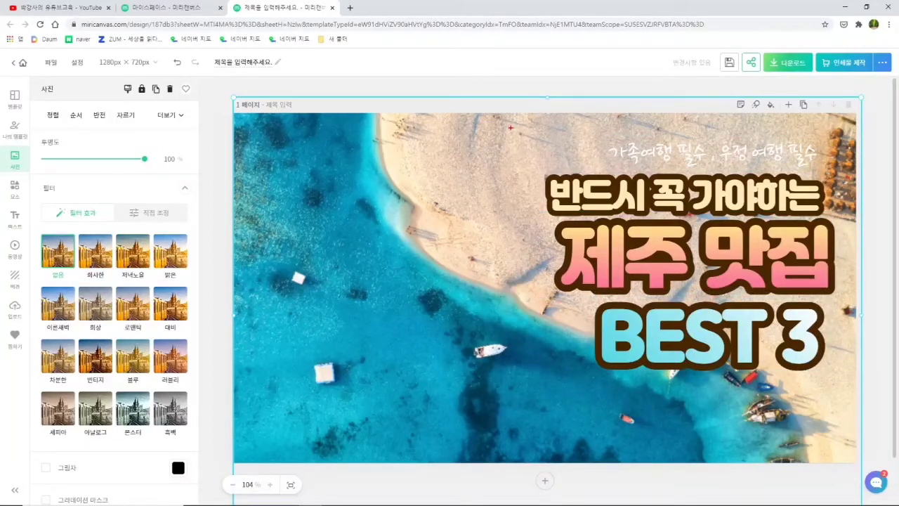
Step: Search the elements library for 제주도
left_click_drag(266, 147, 520, 444)
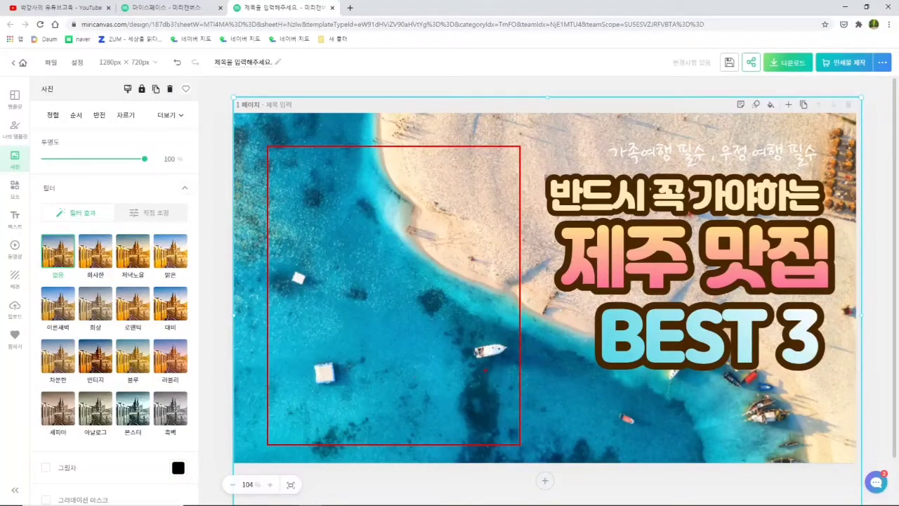
key("Escape")
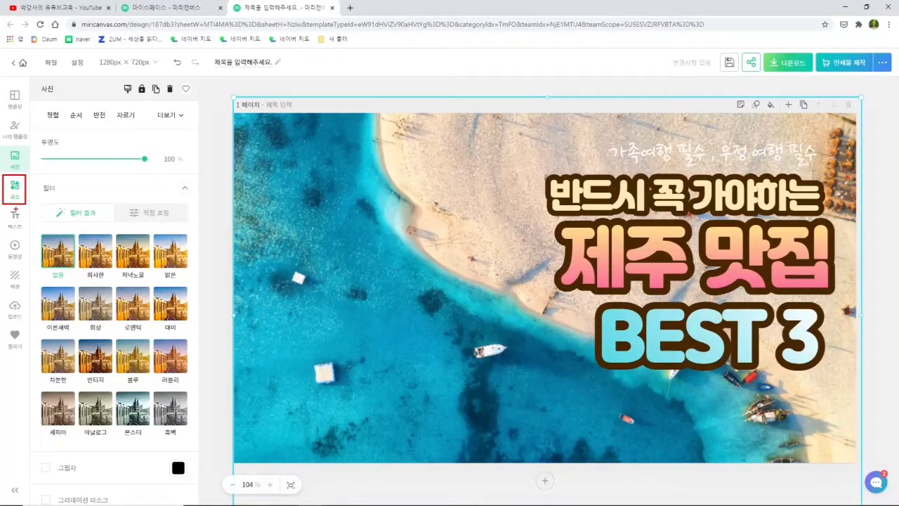
left_click(12, 191)
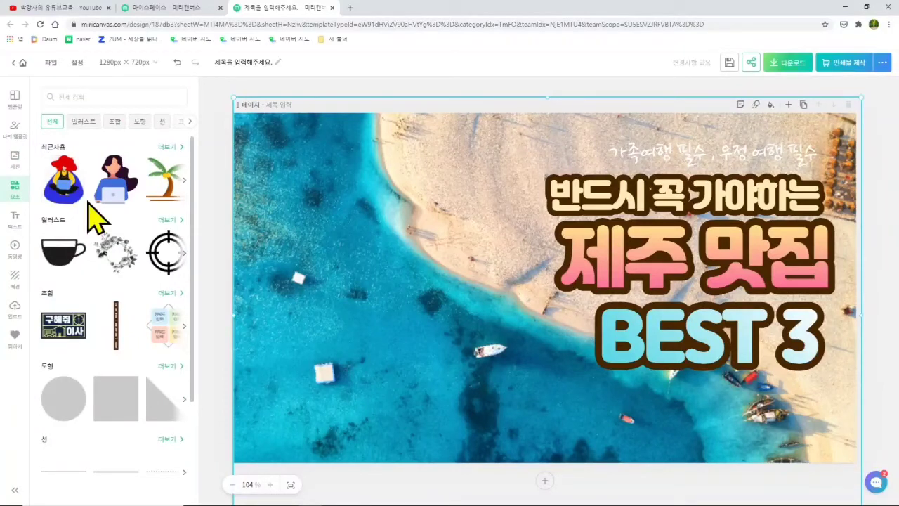
key("ctrl+2")
mouse_move(43, 84)
left_mouse_down()
mouse_move(158, 117)
mouse_move(149, 111)
left_mouse_up()
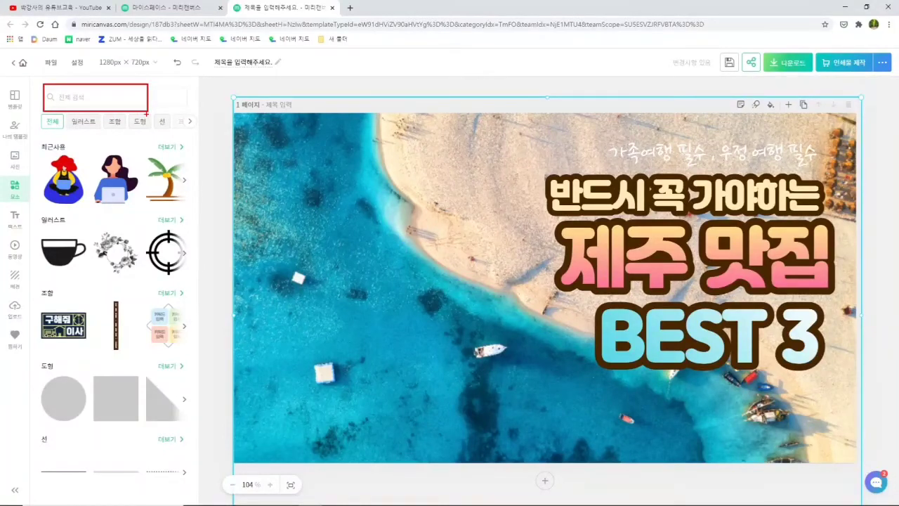
key("Escape")
left_click(94, 91)
type("제주도")
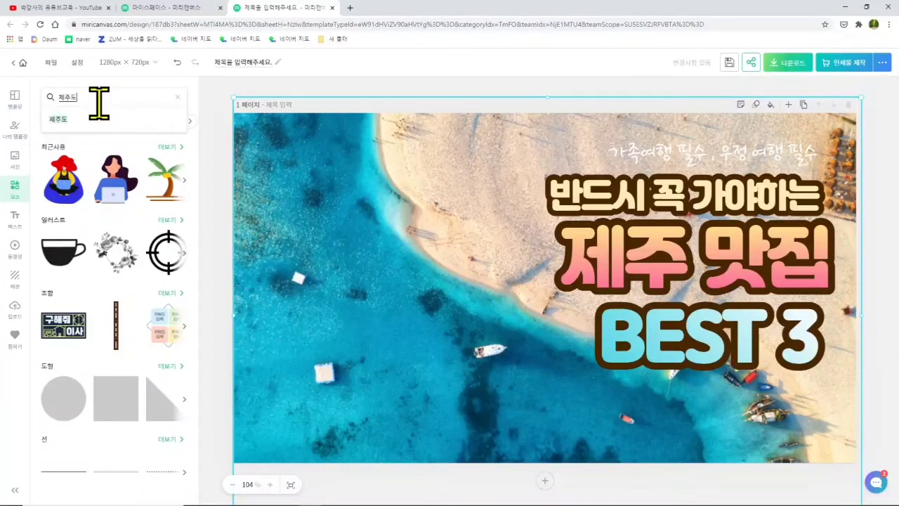
key("Return")
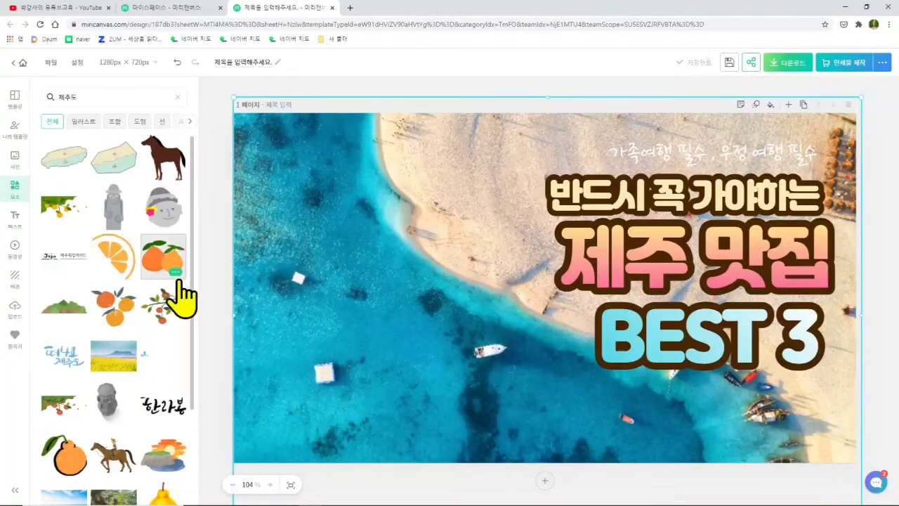
Step: Look through the 제주도 element results for a Jeju-themed figure that suits the page's empty left half
scroll(181, 298, "down", 5)
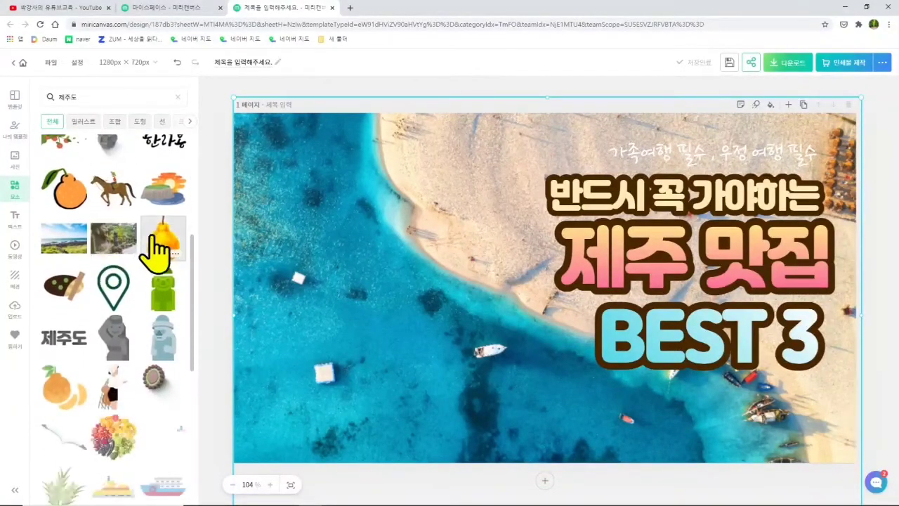
scroll(156, 309, "down", 4)
scroll(64, 309, "down", 5)
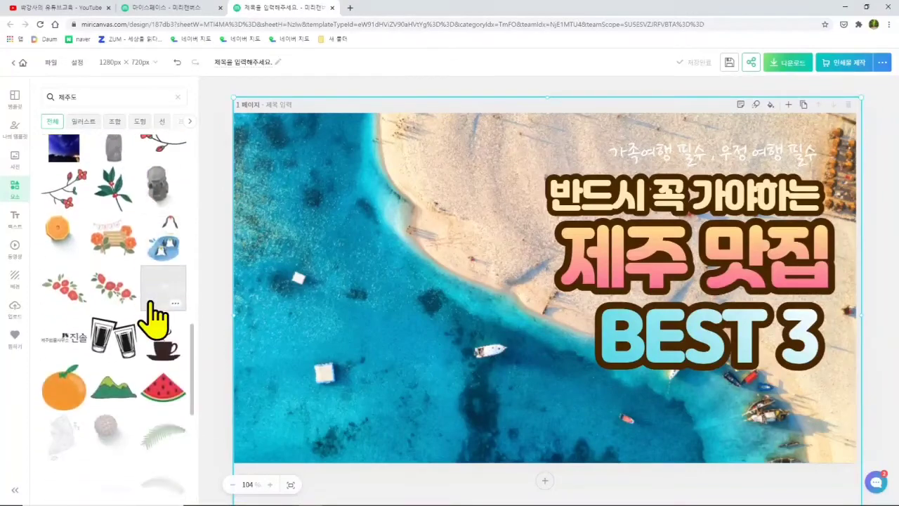
scroll(156, 316, "up", 2)
scroll(110, 281, "down", 2)
scroll(167, 366, "down", 3)
scroll(141, 358, "up", 8)
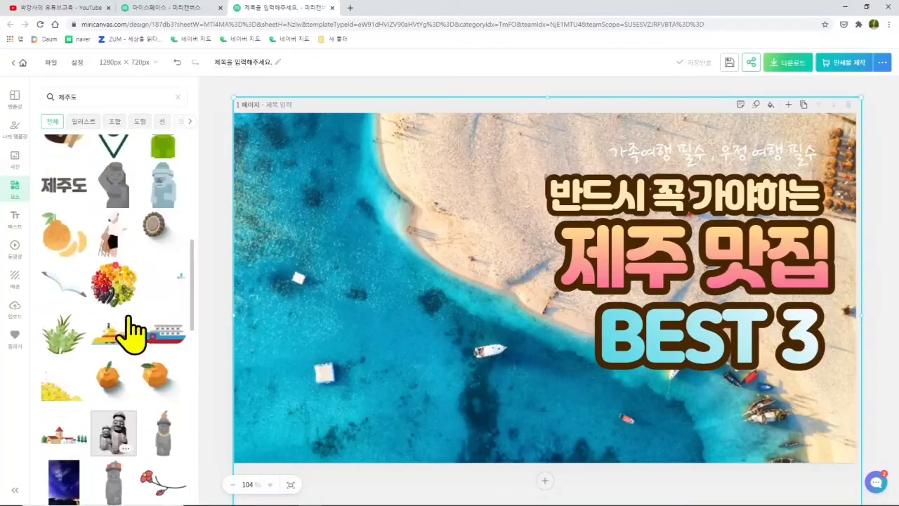
scroll(136, 351, "up", 3)
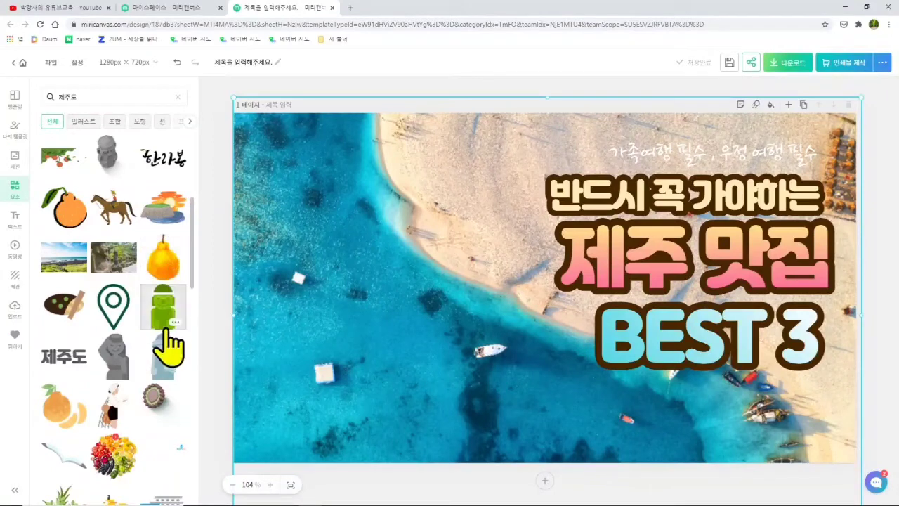
scroll(152, 348, "down", 3)
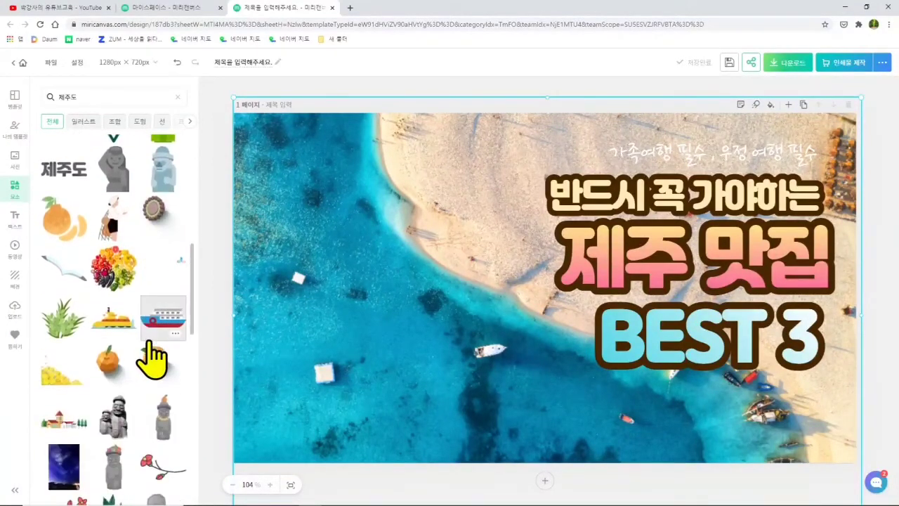
scroll(152, 351, "down", 3)
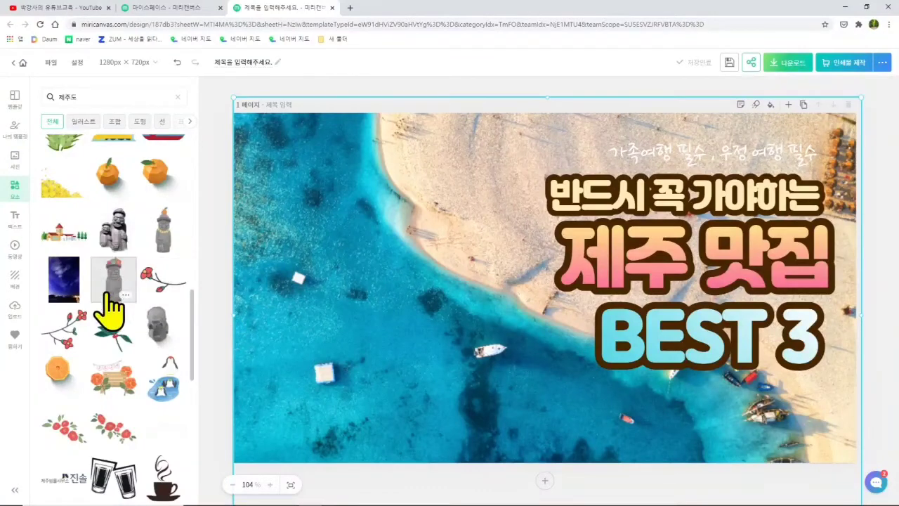
Step: Try the drawn dol hareubang with a mandarin on its hat, enlarged on the page's left half, and delete it
left_click(162, 239)
left_click_drag(545, 361, 328, 414)
left_click_drag(368, 255, 404, 150)
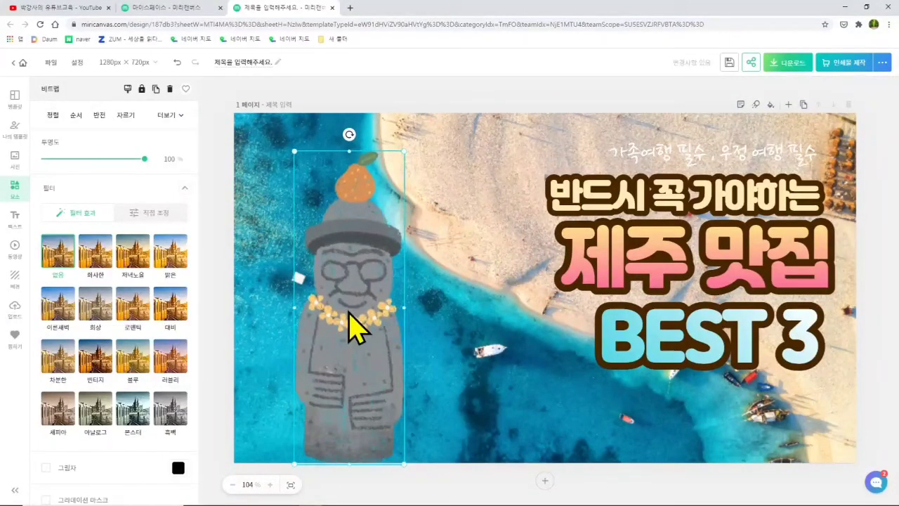
left_click_drag(367, 317, 397, 347)
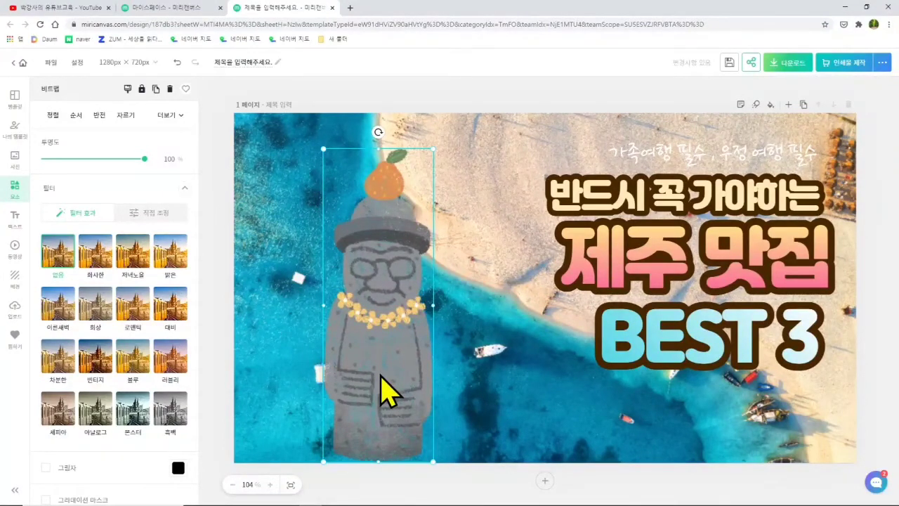
key("Delete")
Step: Add the photo of two stone dol hareubang, enlarge it proportionally, and place it on the page's left half running off the lower edge
left_click(115, 232)
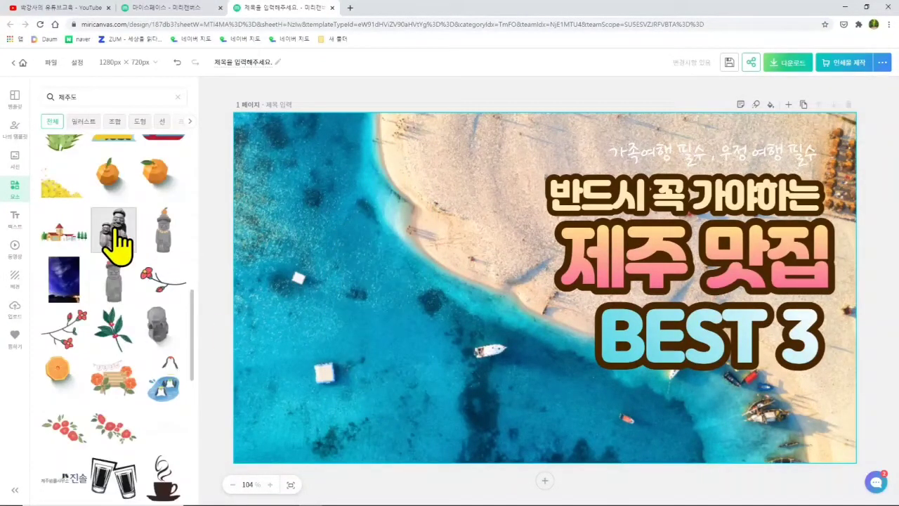
left_click_drag(523, 354, 367, 400)
left_click_drag(418, 268, 475, 161)
left_click_drag(379, 273, 357, 305)
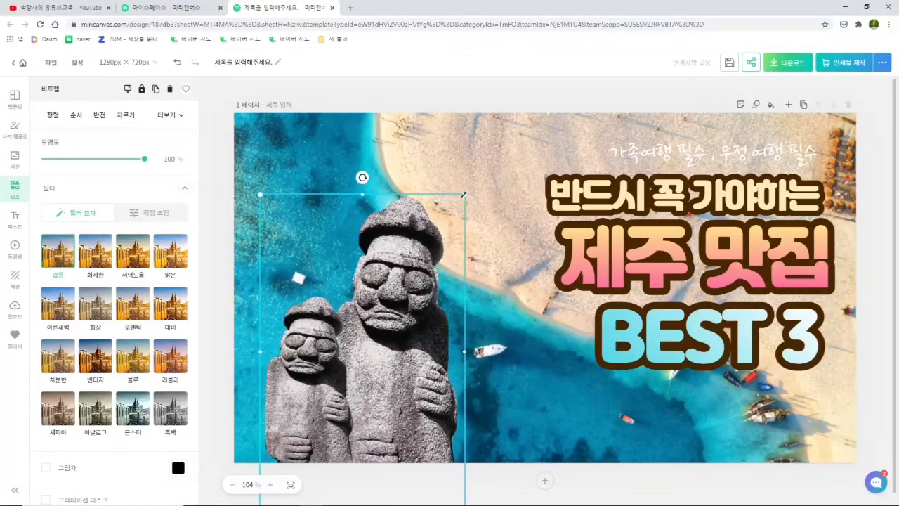
left_click_drag(466, 194, 471, 188)
mouse_move(388, 351)
left_mouse_down()
mouse_move(377, 345)
mouse_move(393, 347)
left_mouse_up()
left_click(589, 432)
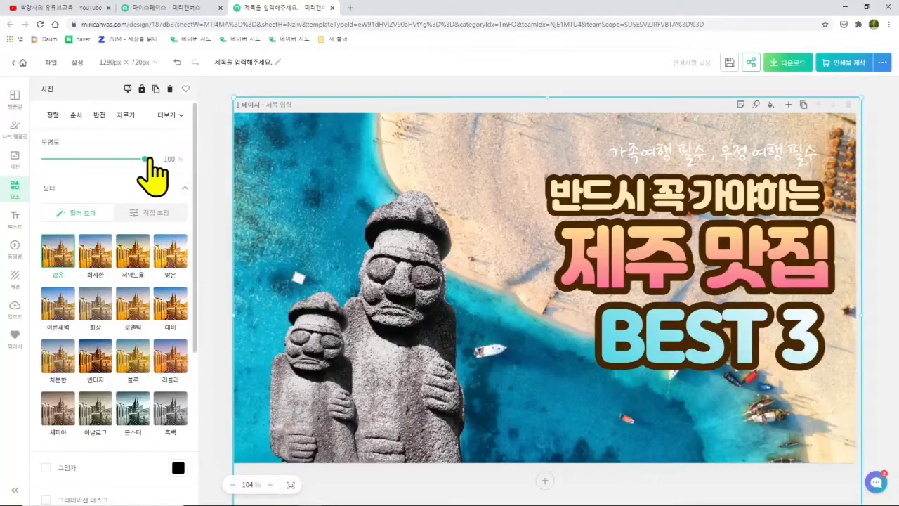
left_click(214, 154)
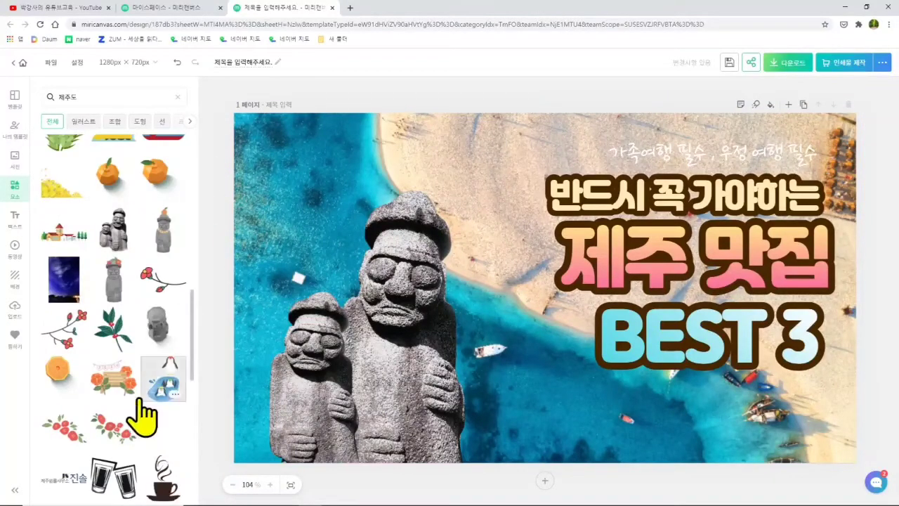
Step: Add the mandarin pile photo from the 제주도 results, shrink it, and place it before the stone figures along the page's lower edge
scroll(149, 409, "down", 2)
scroll(111, 381, "down", 3)
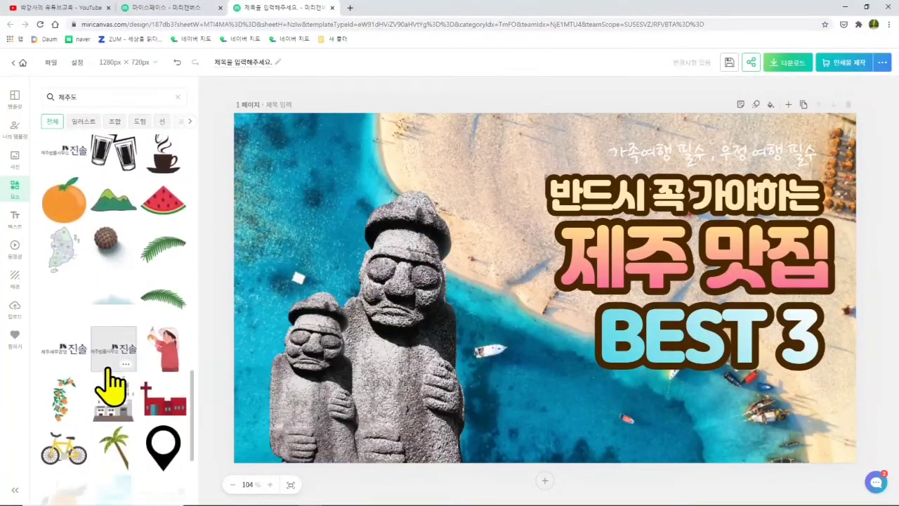
scroll(116, 345, "down", 2)
scroll(120, 285, "down", 2)
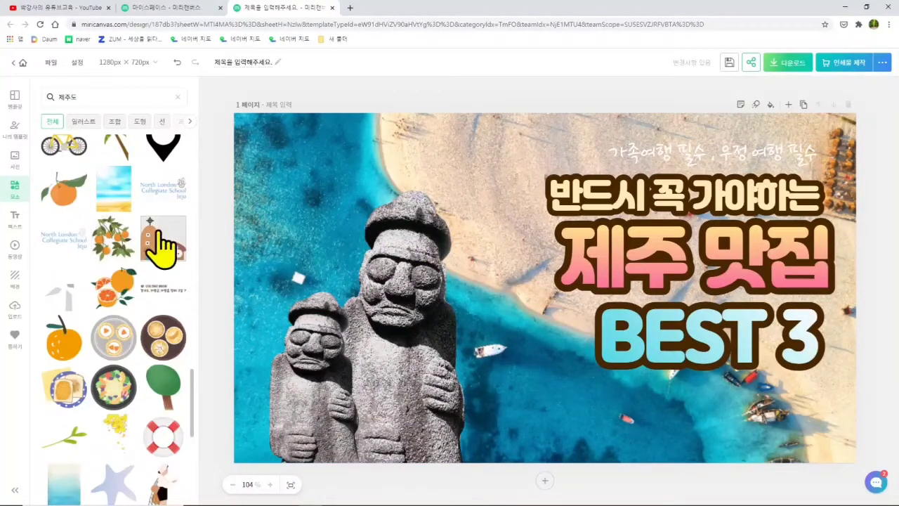
scroll(159, 246, "down", 4)
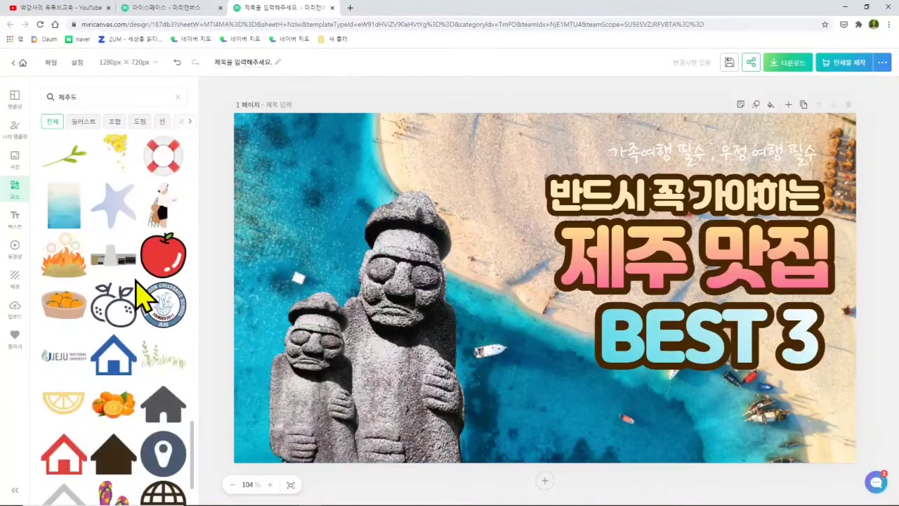
scroll(140, 295, "down", 1)
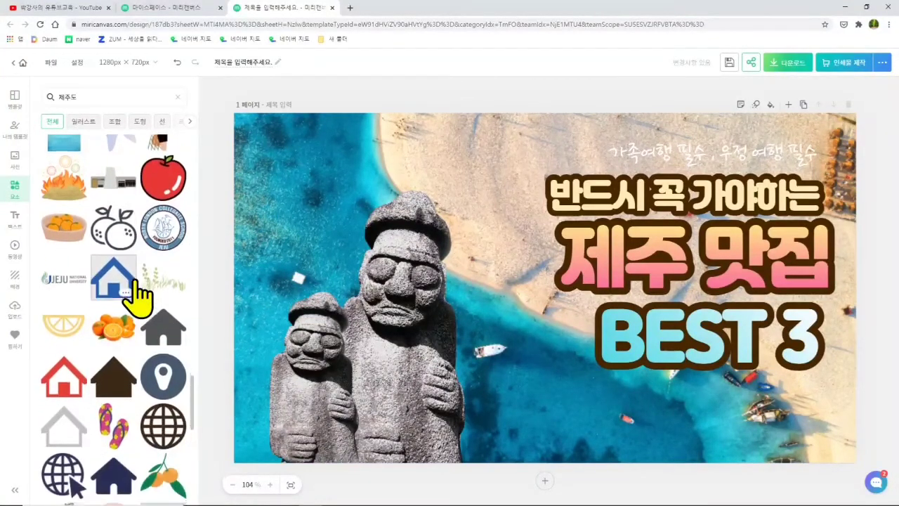
scroll(138, 296, "down", 2)
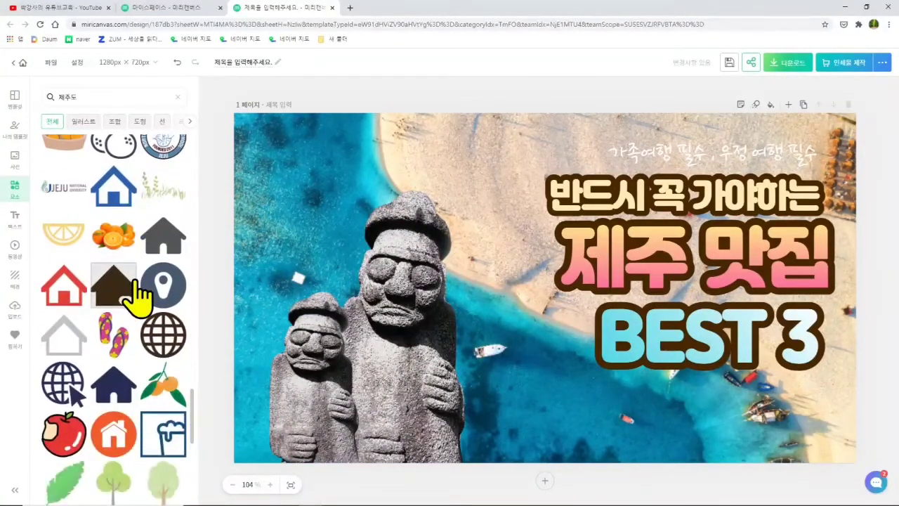
left_click(116, 241)
left_click_drag(540, 309, 464, 382)
left_click_drag(577, 324, 495, 378)
left_click_drag(455, 418, 473, 417)
left_click_drag(505, 383, 529, 366)
left_click_drag(484, 404, 486, 410)
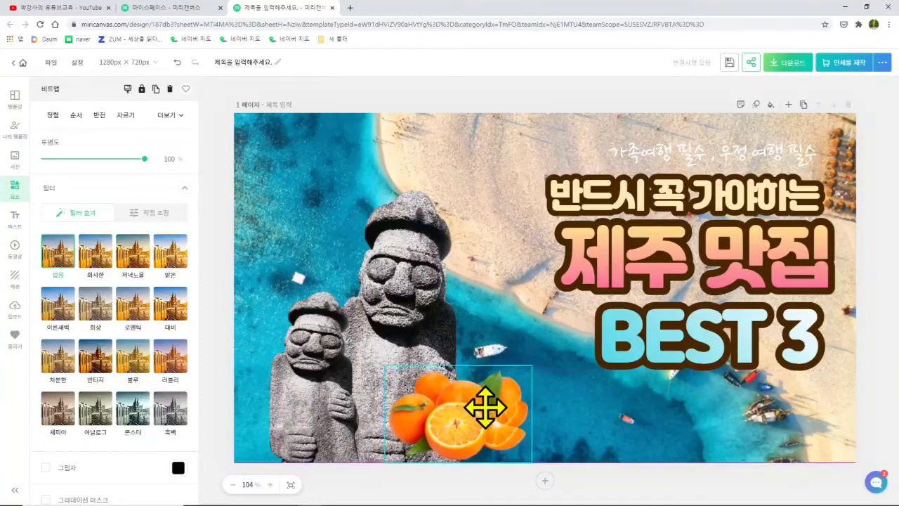
left_click(602, 429)
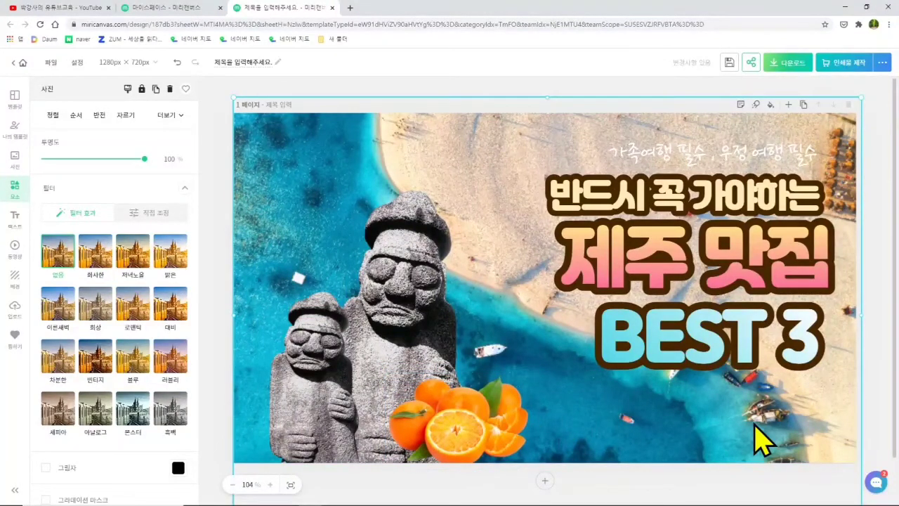
left_click(469, 428)
left_click(408, 362)
left_click(465, 422)
left_click(408, 356)
left_click(497, 420)
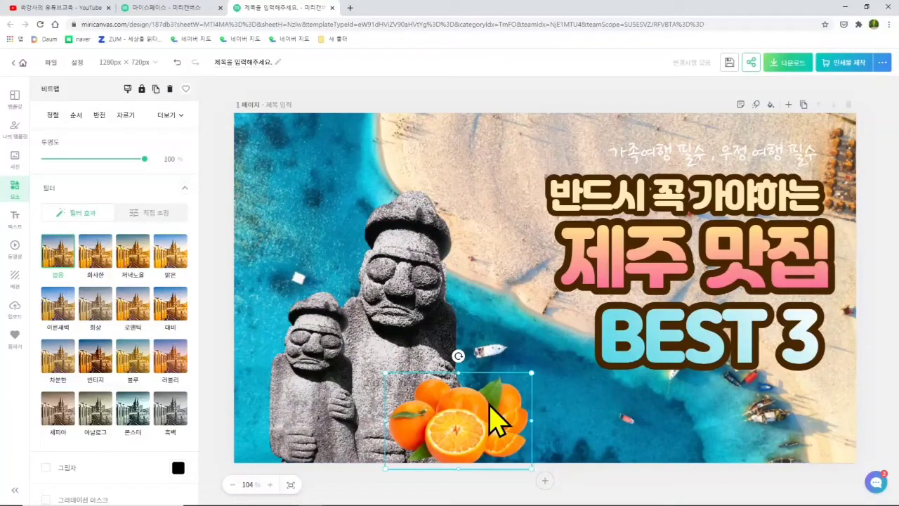
Step: Flip the stone dol hareubang photo horizontally
left_click(397, 344)
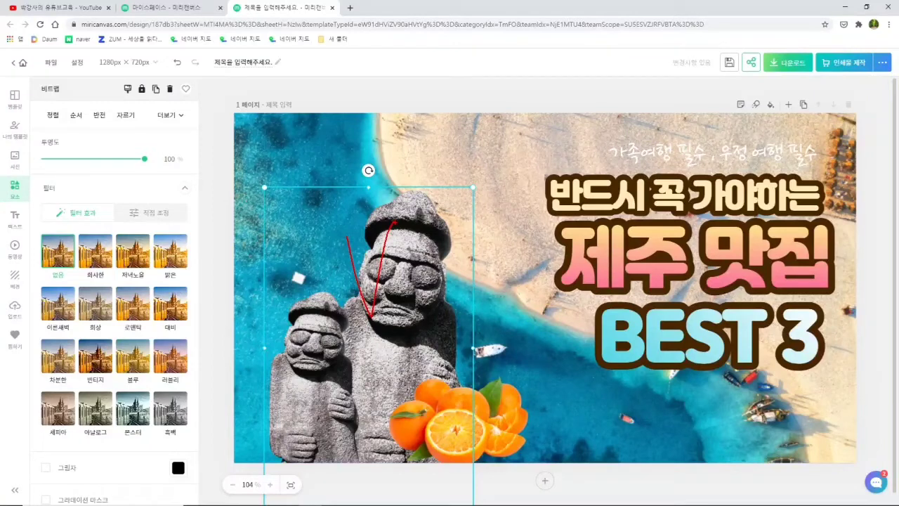
key("Escape")
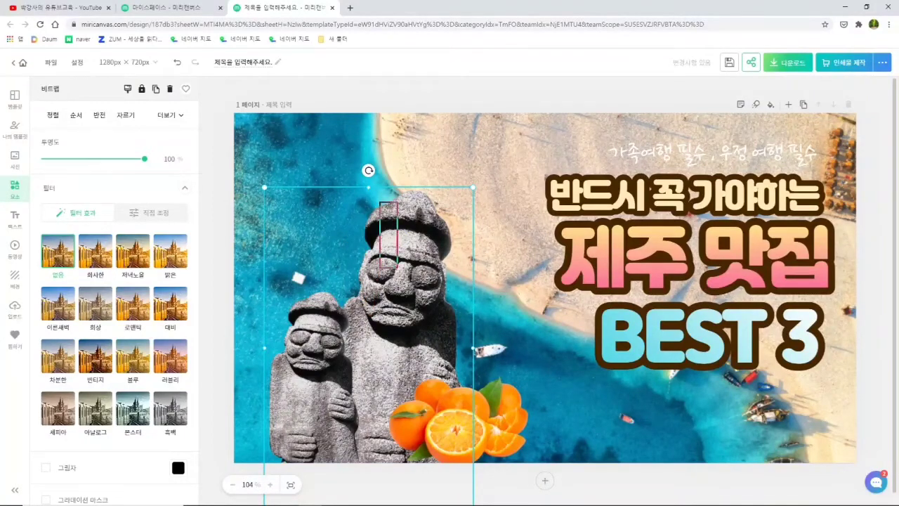
key("Escape")
key("ctrl+2")
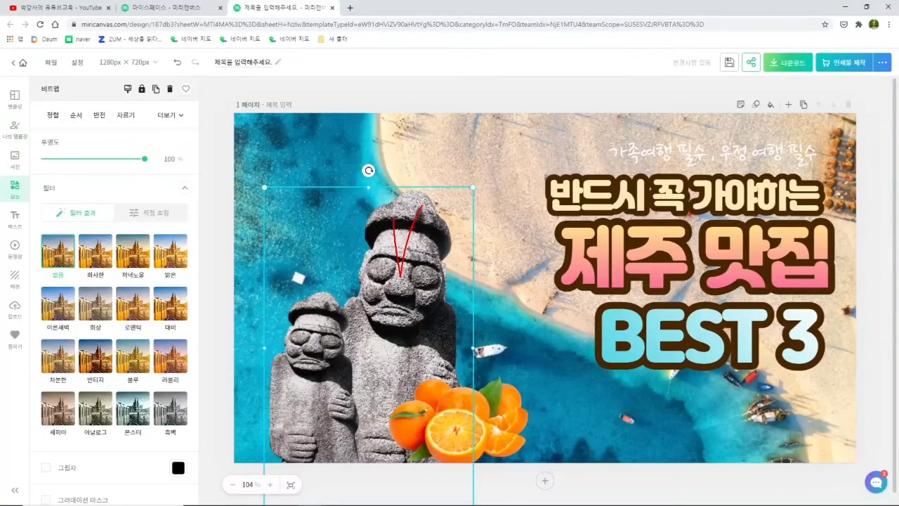
key("Escape")
key("ctrl+2")
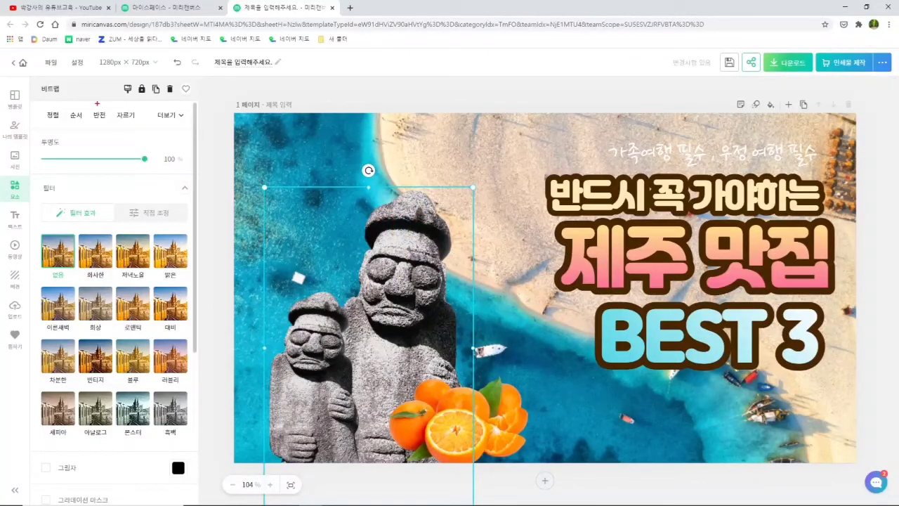
left_click_drag(89, 97, 94, 107)
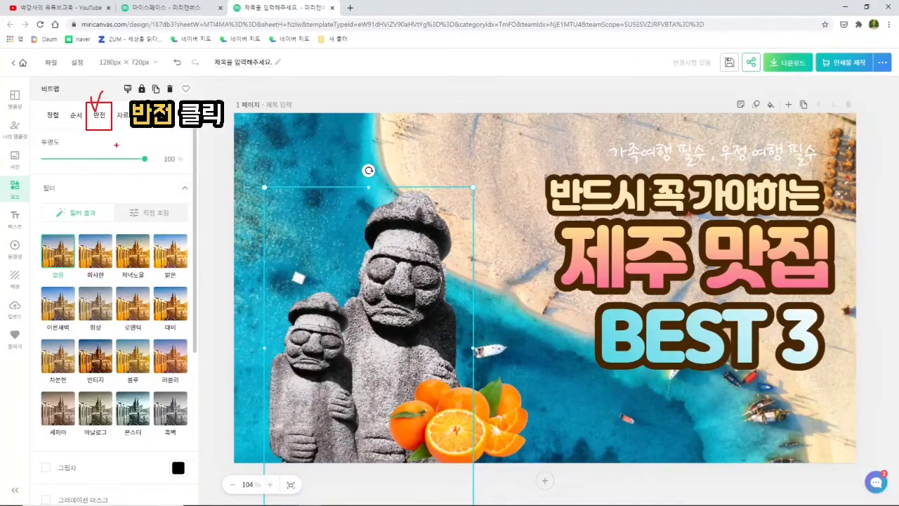
key("Escape")
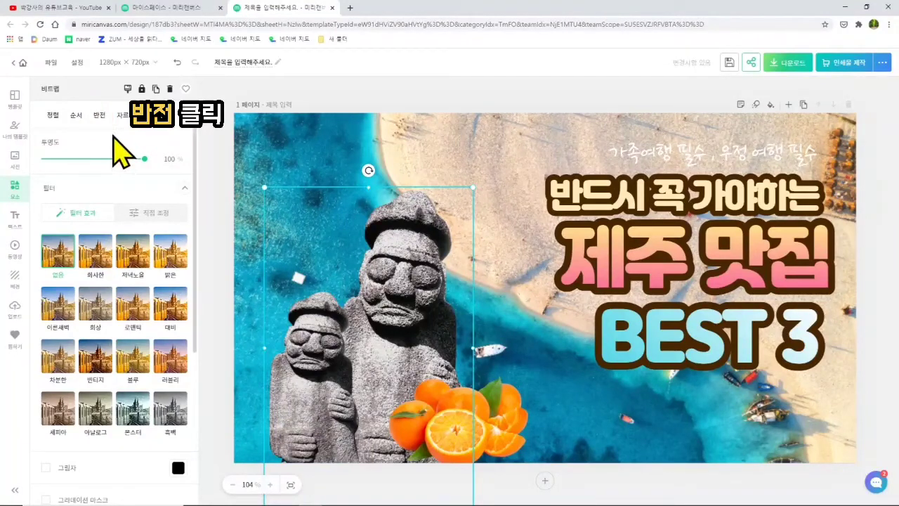
left_click(101, 116)
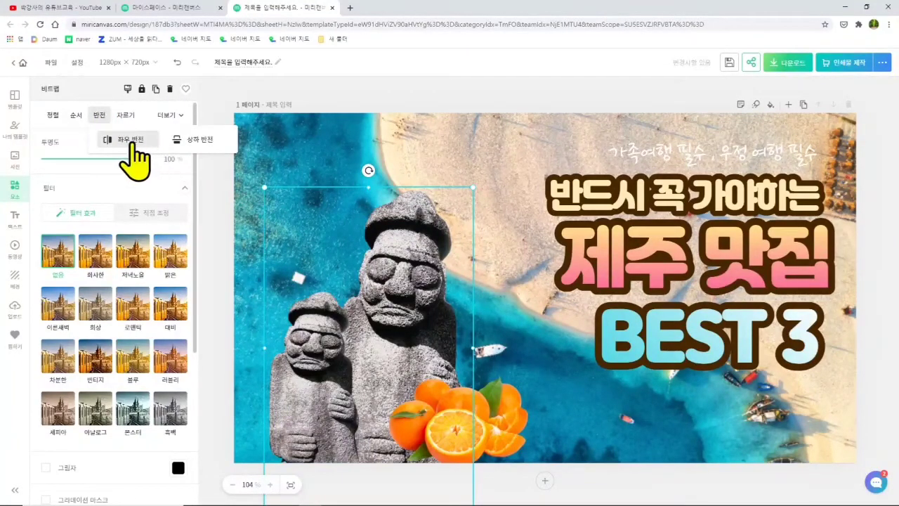
left_click(126, 140)
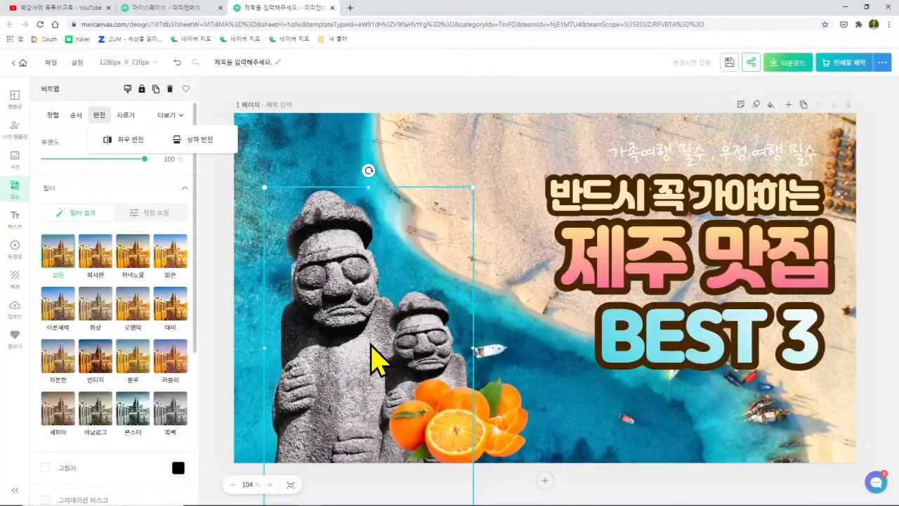
Step: Try flipping the dol hareubang photo vertically and back, and repeat the horizontal flip twice
left_click(190, 141)
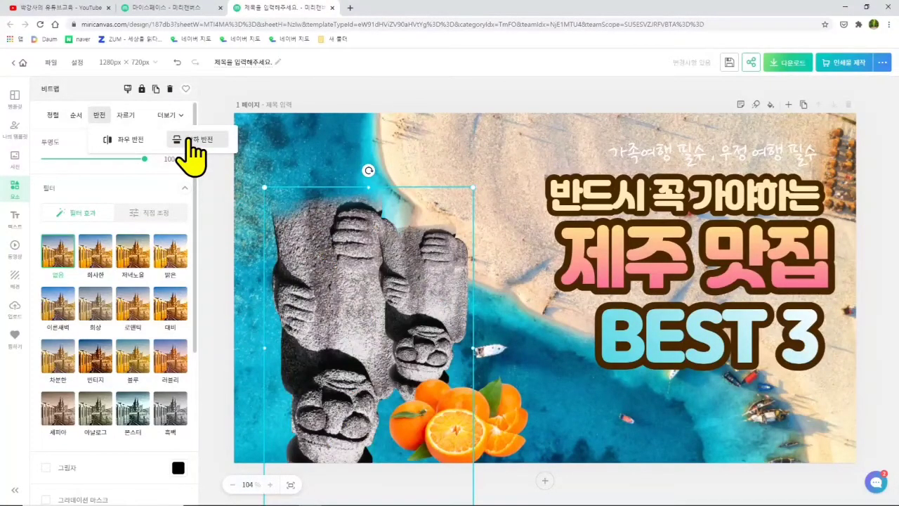
left_click(189, 140)
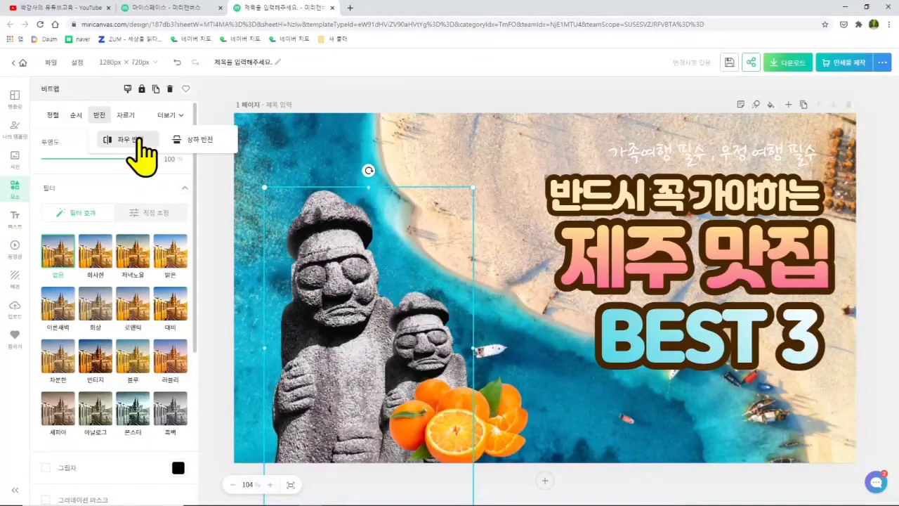
left_click(138, 140)
left_click(138, 139)
left_click(340, 377)
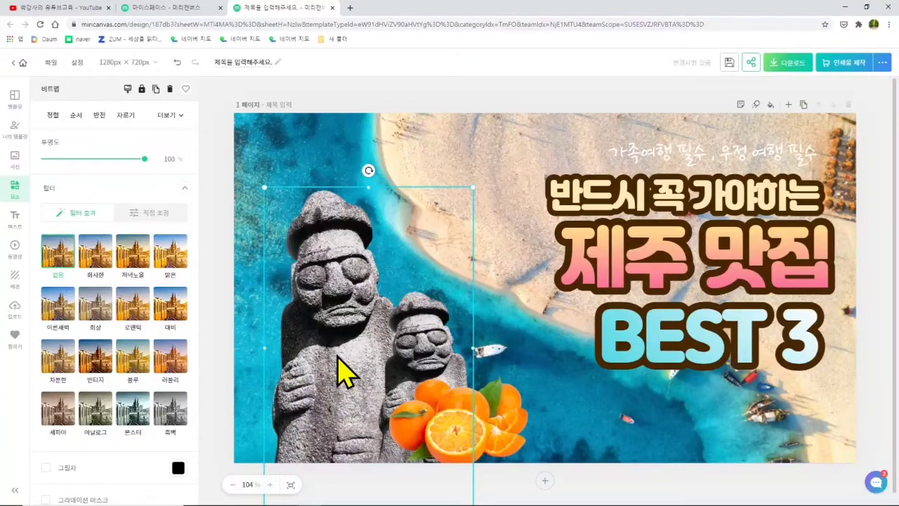
Step: Nudge the mandarins slightly right in front of the smaller dol hareubang
left_click(464, 446)
left_click_drag(490, 428, 479, 407)
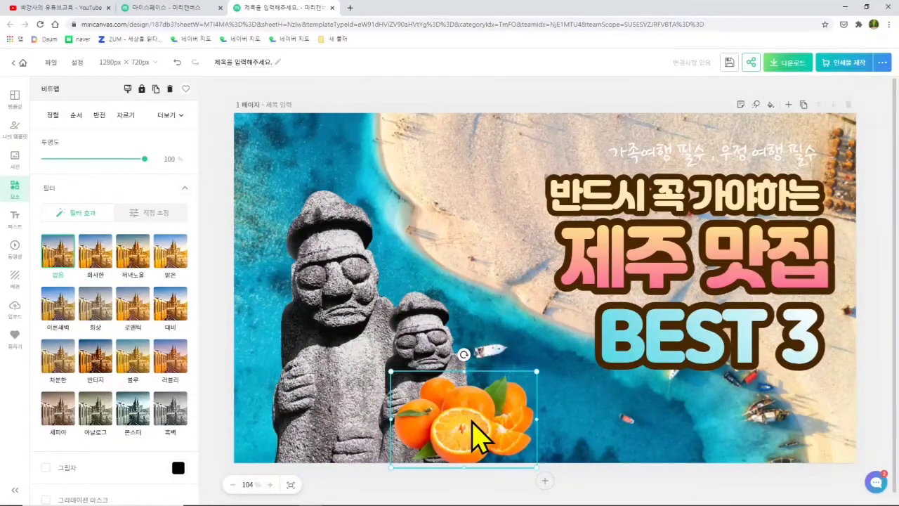
left_click(321, 357)
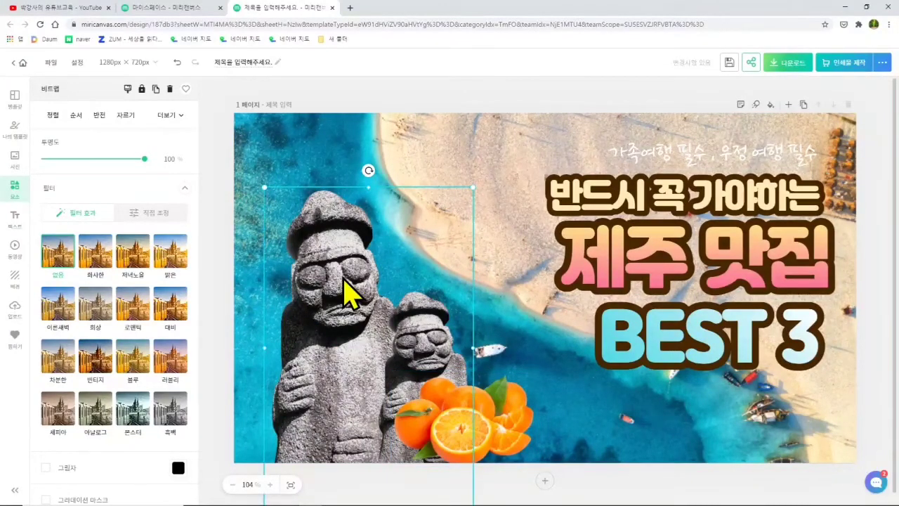
Step: Try sending the mandarins one layer backward and behind everything, and bring them back to the very front
left_click(526, 442)
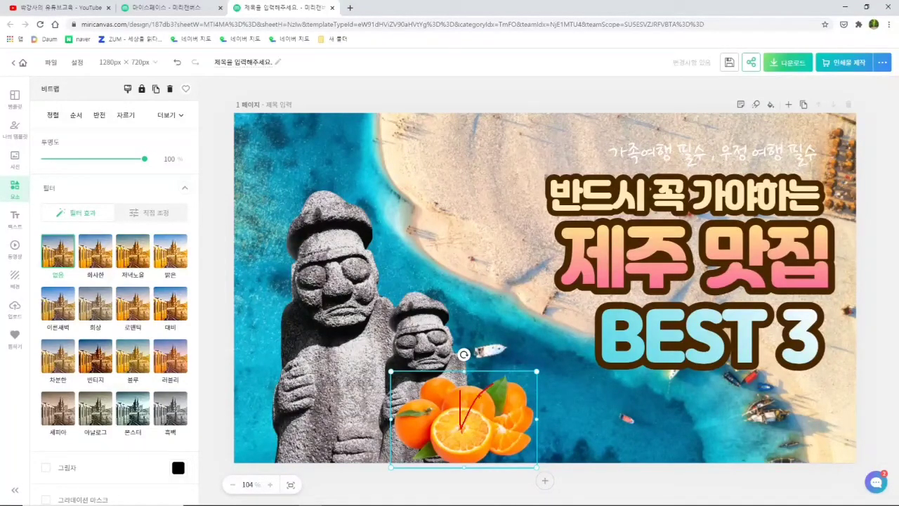
left_click(77, 124)
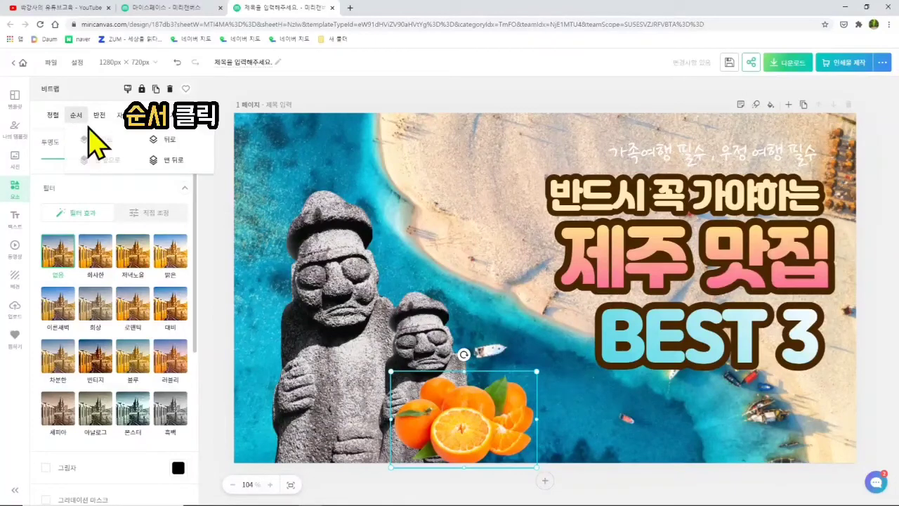
left_click(184, 142)
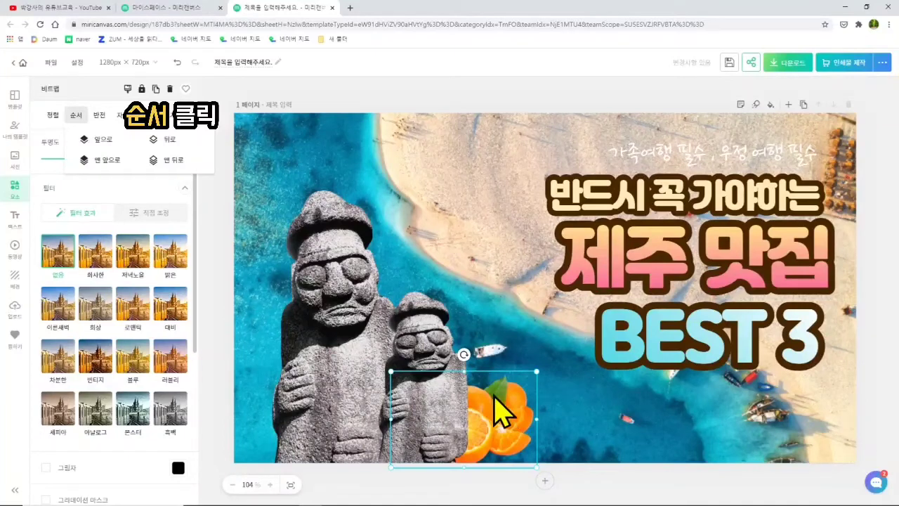
left_click(172, 162)
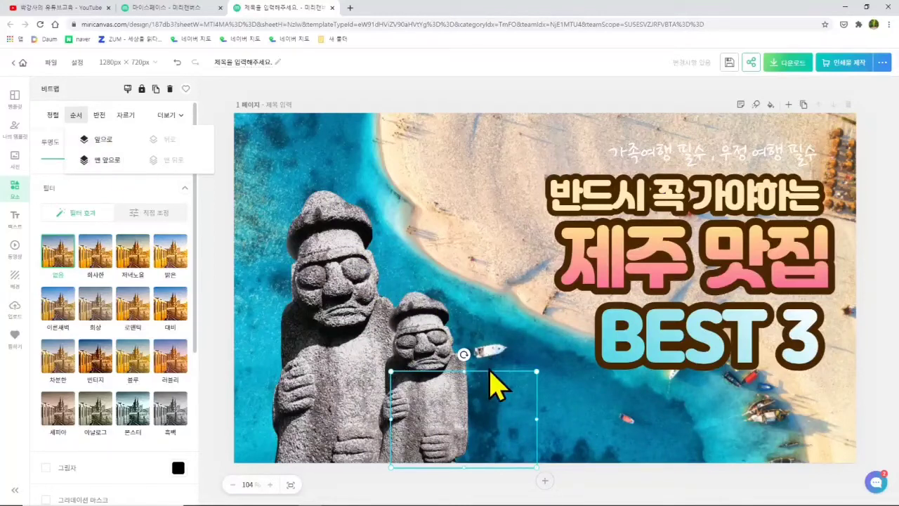
left_click(109, 160)
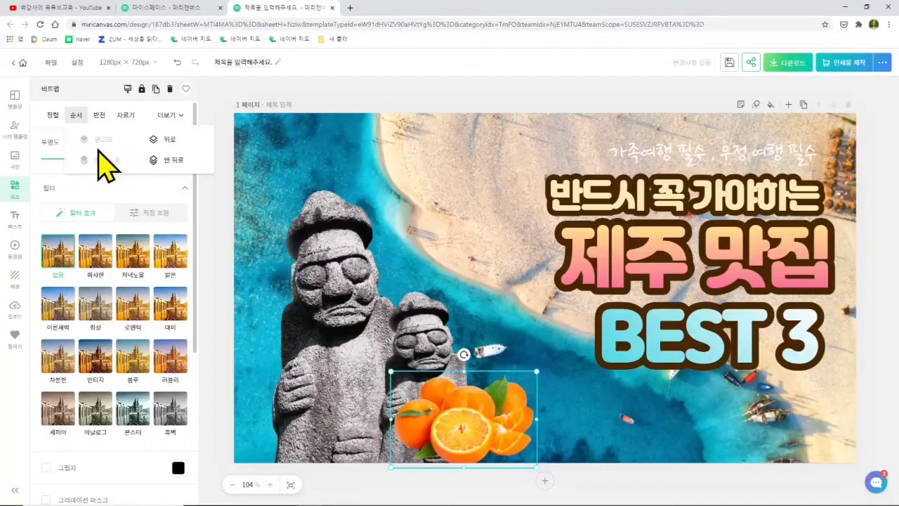
Step: Move the mandarins slightly left and up so they overlap the smaller dol hareubang and rest on the page's lower edge
left_click(462, 428)
mouse_move(461, 428)
left_mouse_down()
mouse_move(438, 401)
mouse_move(424, 414)
mouse_move(468, 425)
left_mouse_up()
left_click(547, 441)
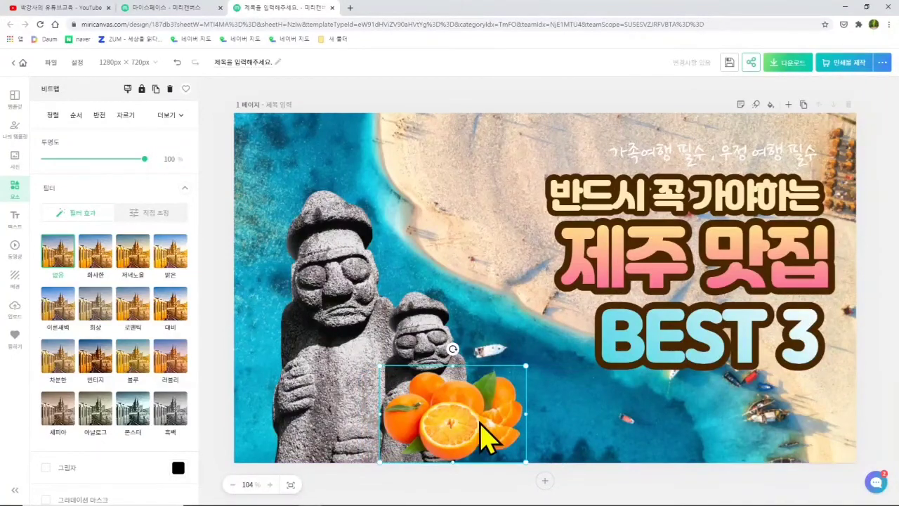
left_click(535, 353)
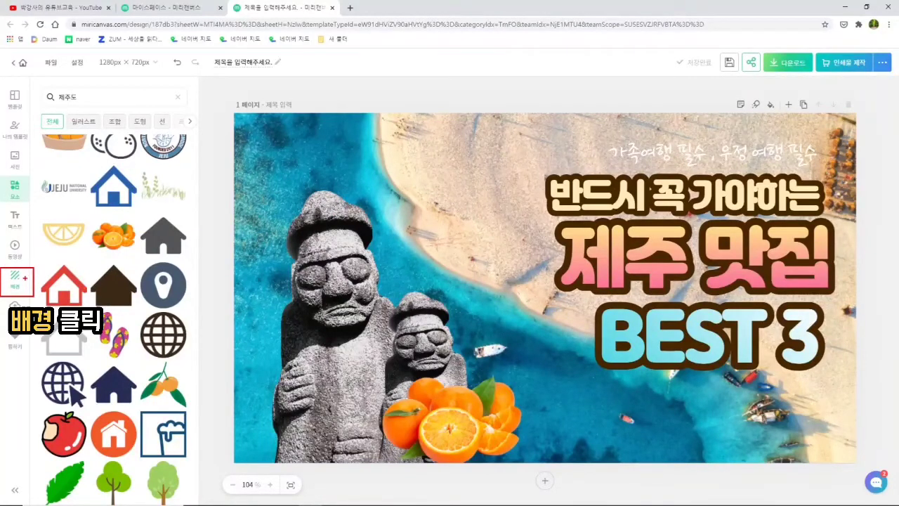
Step: Open the page's background settings and lower the full-page beach photo's opacity to 81%
left_click(15, 282)
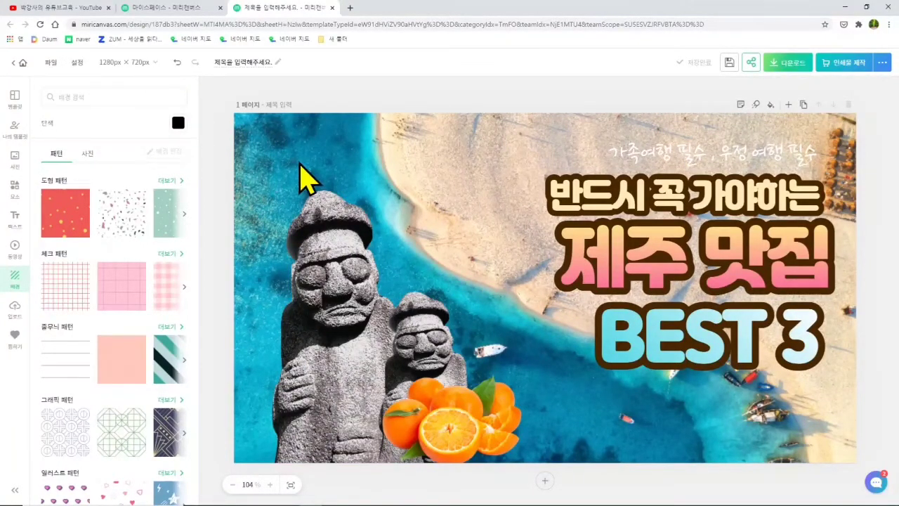
left_click_drag(447, 121, 456, 185)
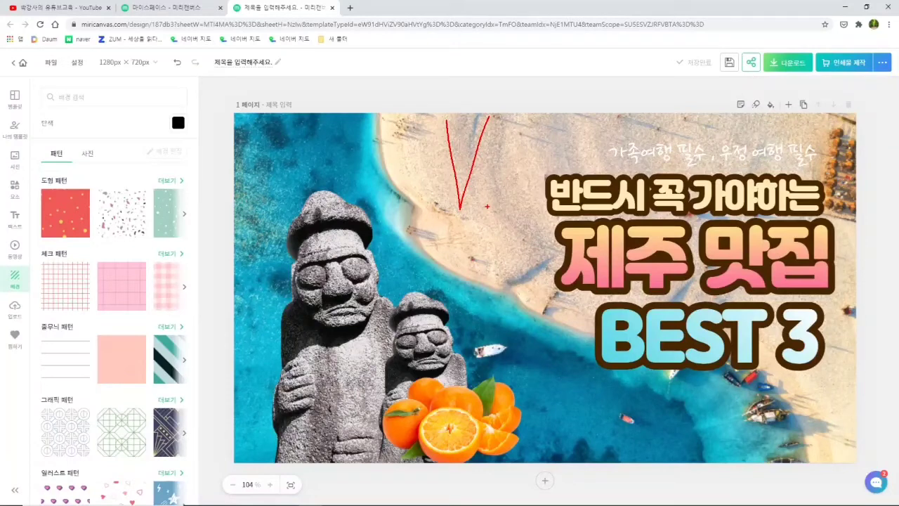
left_click(462, 139)
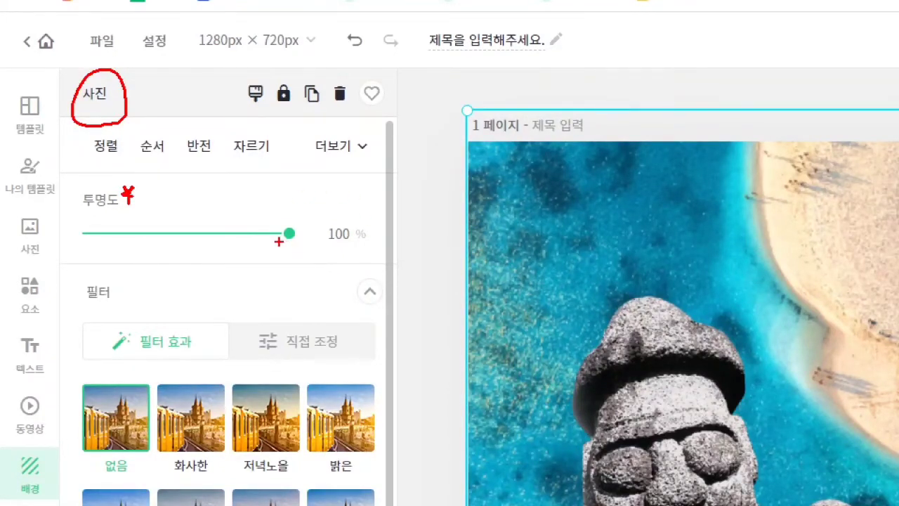
left_click_drag(275, 221, 221, 225)
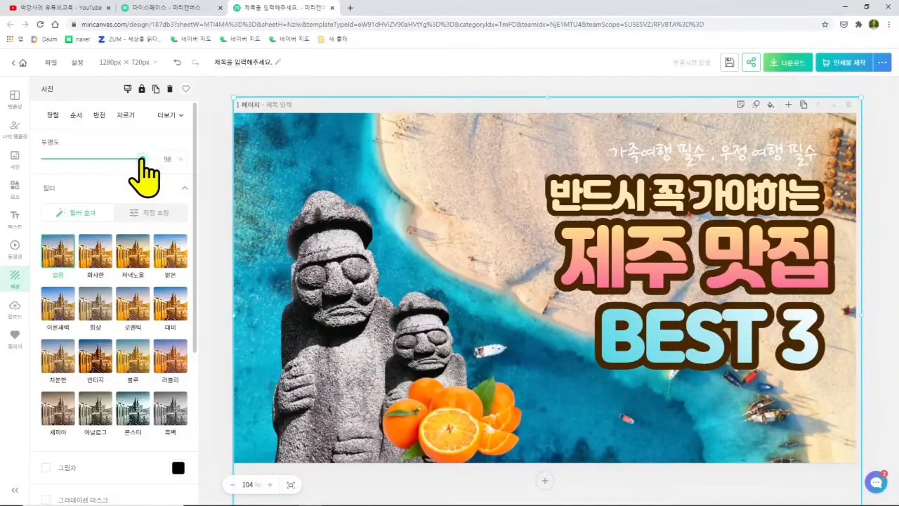
left_click_drag(290, 233, 247, 234)
left_click_drag(123, 160, 137, 190)
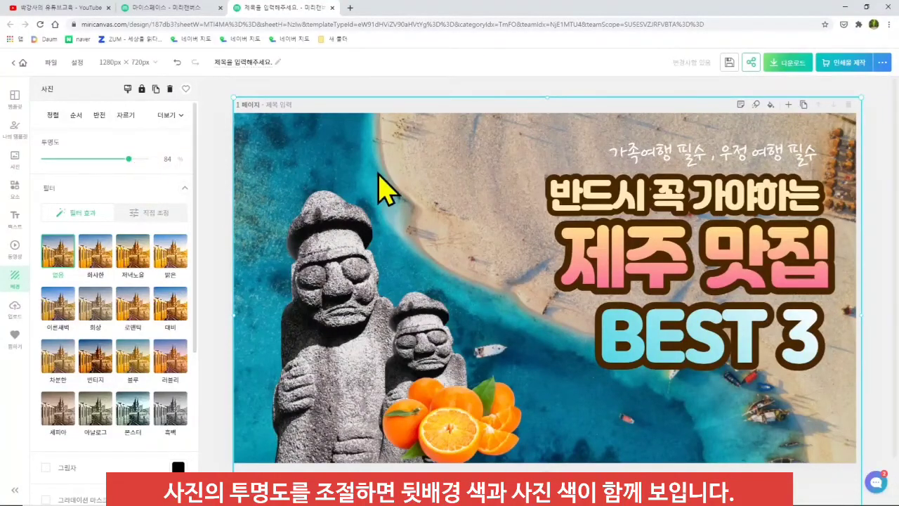
left_click_drag(129, 159, 125, 160)
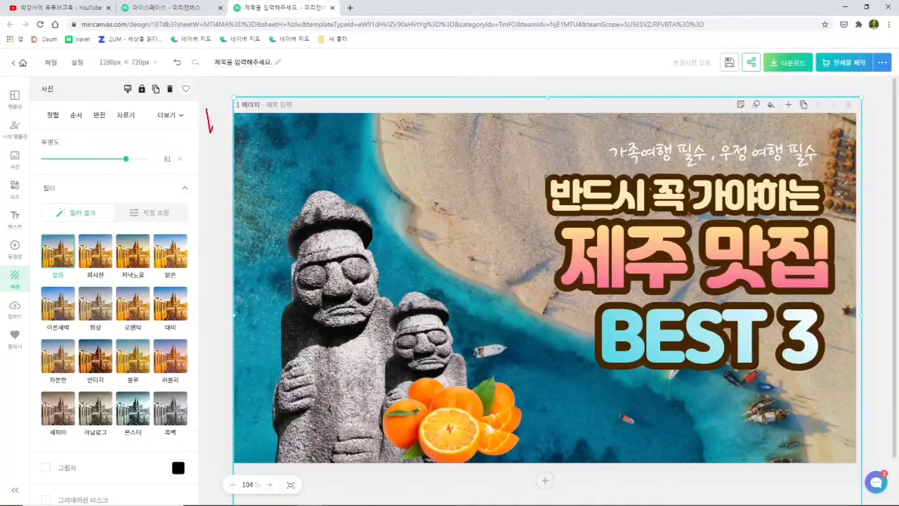
left_click(217, 144)
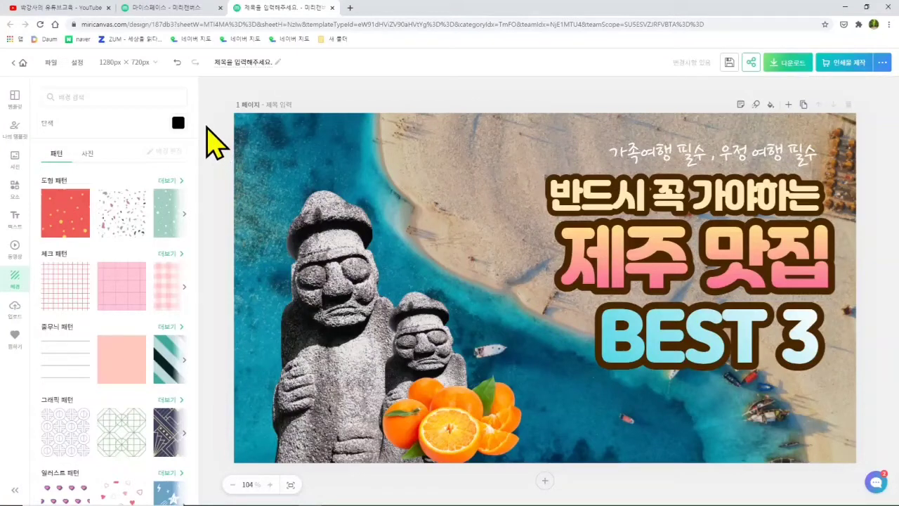
Step: Try white and the darkest palette shades from red through to blue #1187CF as the solid background colour behind the beach photo
left_click_drag(161, 103, 197, 146)
key("Escape")
left_click(178, 123)
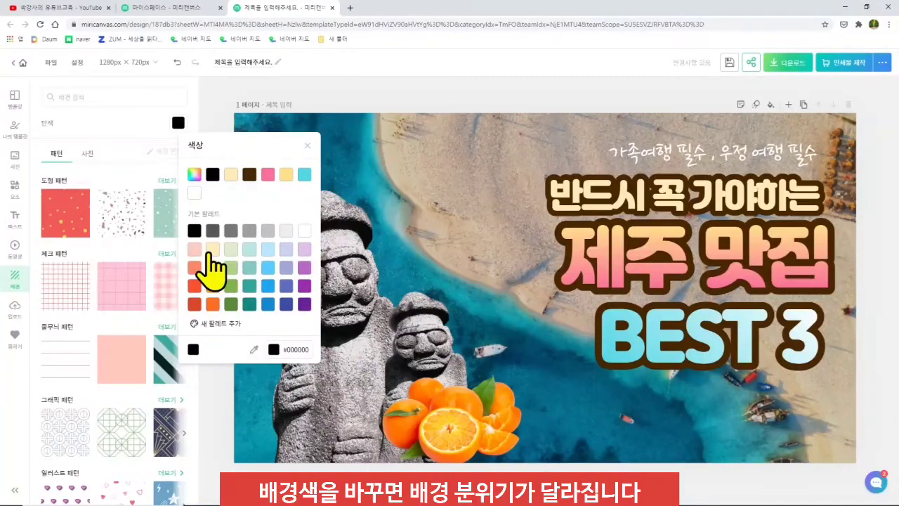
left_click(304, 231)
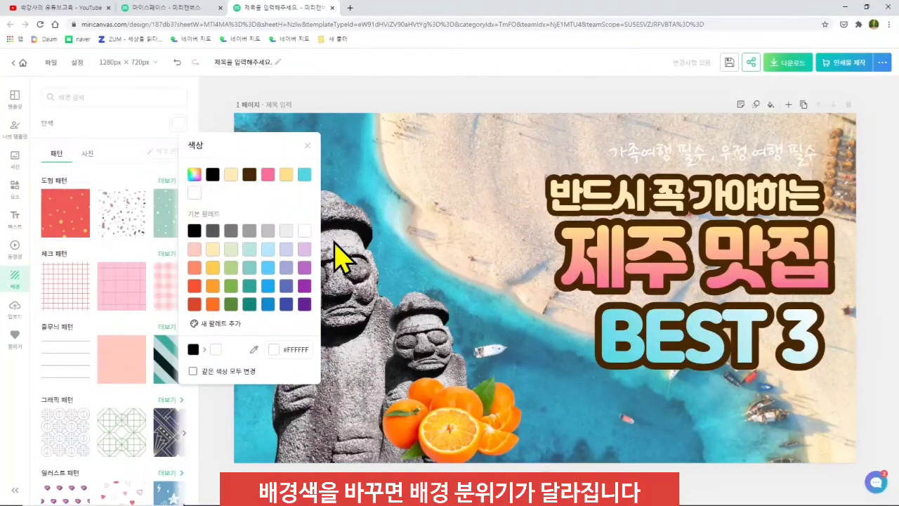
left_click(194, 284)
left_click(193, 307)
left_click(211, 306)
left_click(231, 306)
left_click(250, 306)
left_click(267, 306)
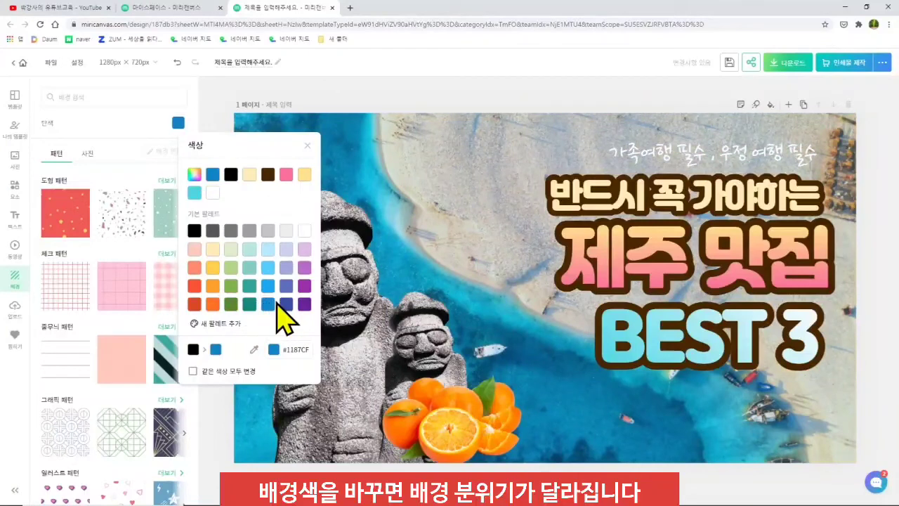
Step: Try purple #9A30AE, lavender #CCD2F0, teal #82CBC4, green #7DB249 and yellow #FFCD4A as the page's background colour
left_click(286, 307)
left_click(304, 306)
left_click(307, 287)
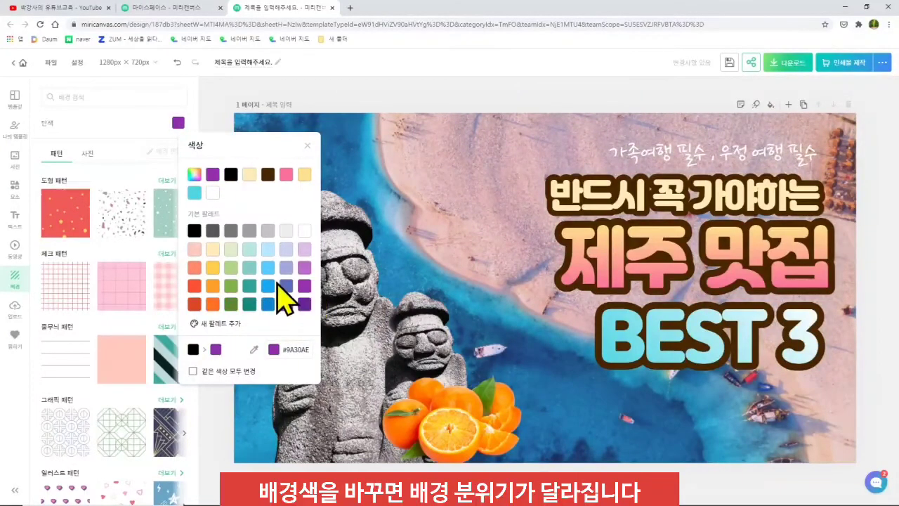
left_click(287, 284)
left_click(287, 270)
left_click(286, 252)
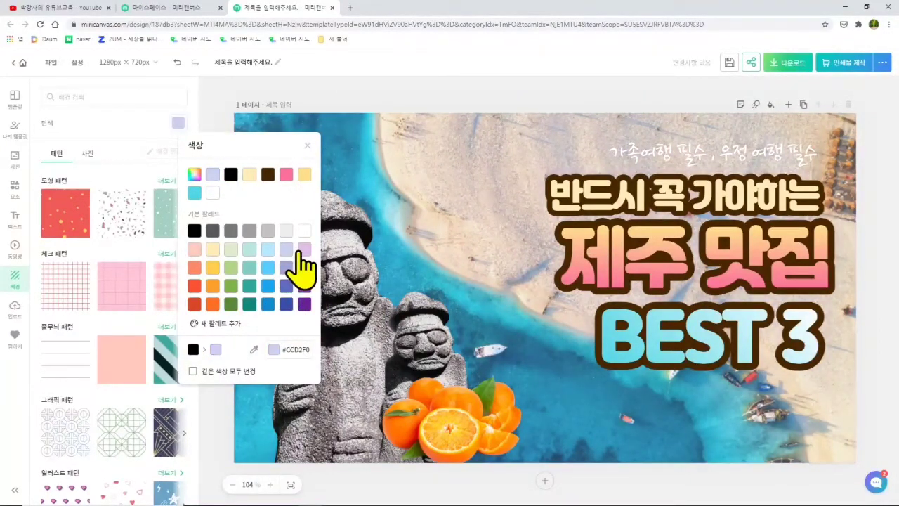
left_click(247, 271)
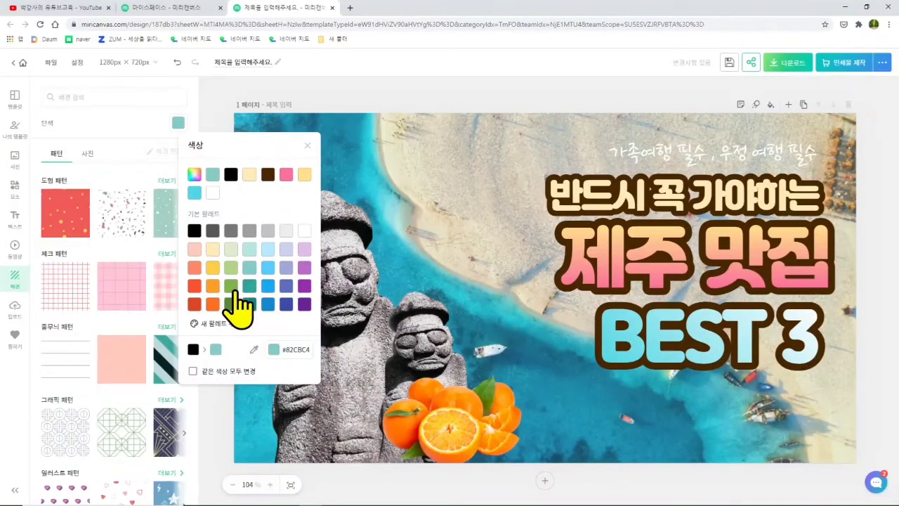
left_click(234, 288)
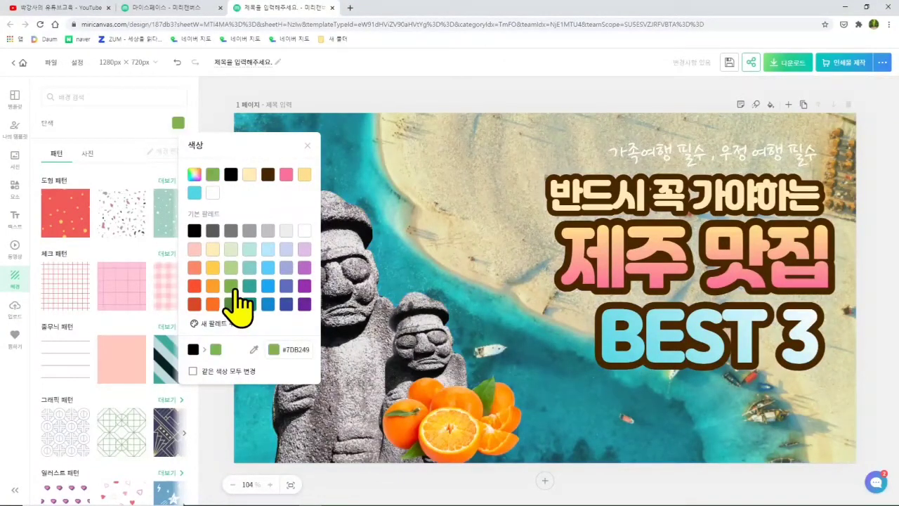
left_click(217, 269)
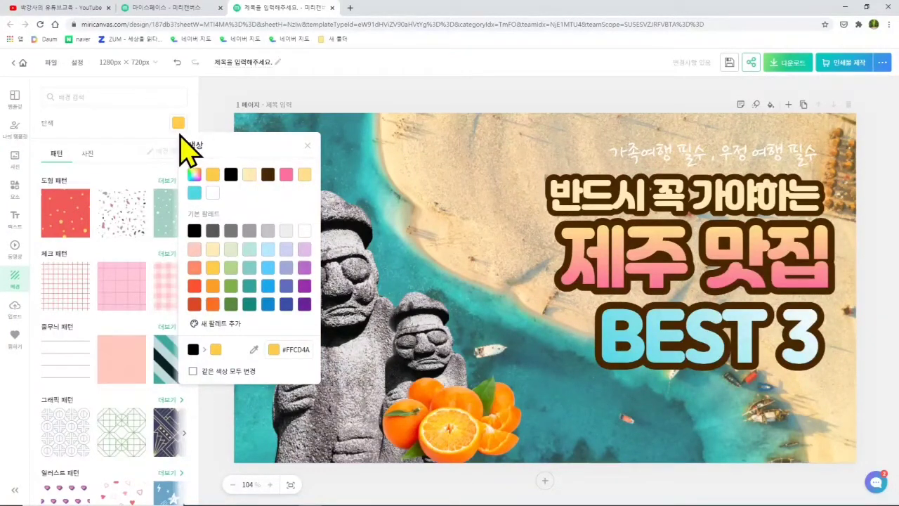
Step: Compare white and black as the page's background colour, and set it to light mint #B8E6E1
mouse_move(433, 102)
left_mouse_down()
mouse_move(464, 122)
mouse_move(481, 86)
left_mouse_up()
key("Escape")
left_click(303, 231)
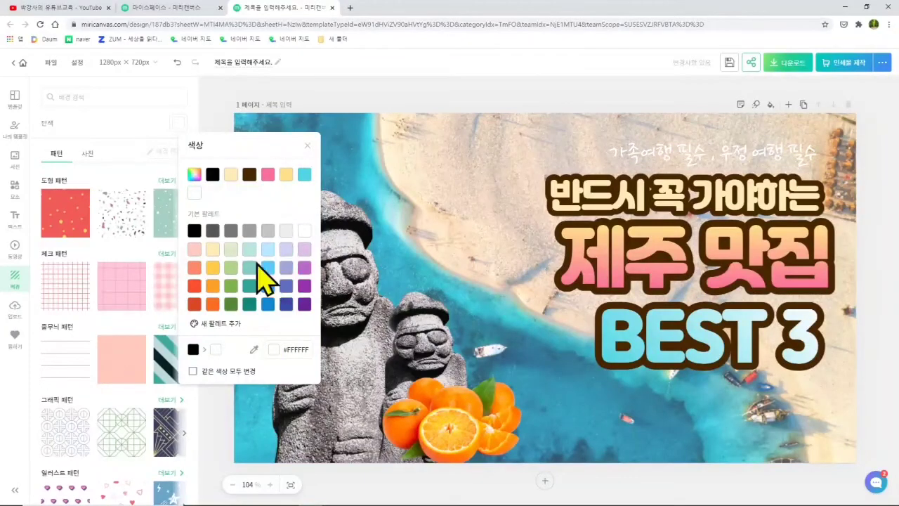
left_click(194, 231)
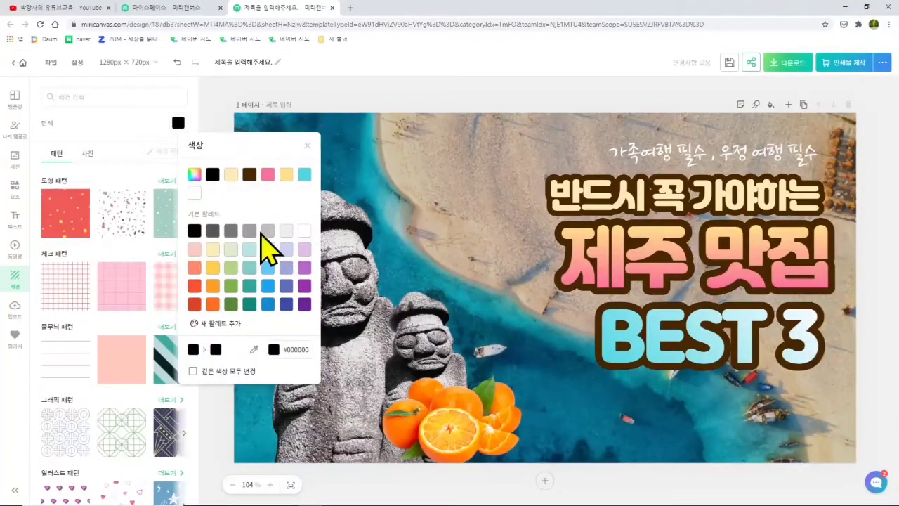
left_click(250, 250)
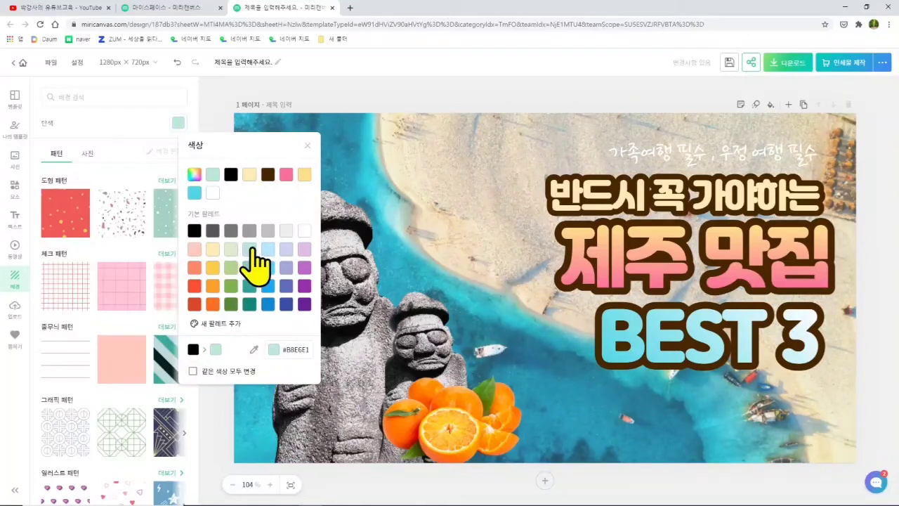
left_click(469, 102)
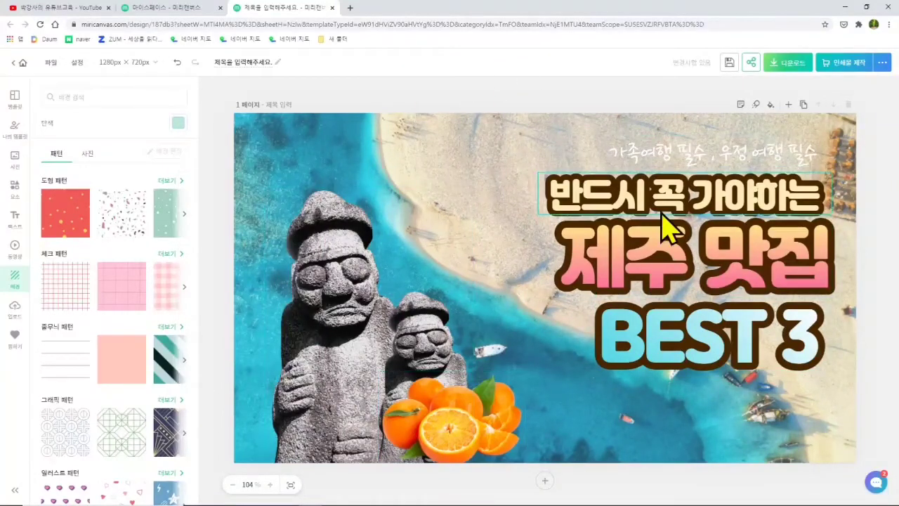
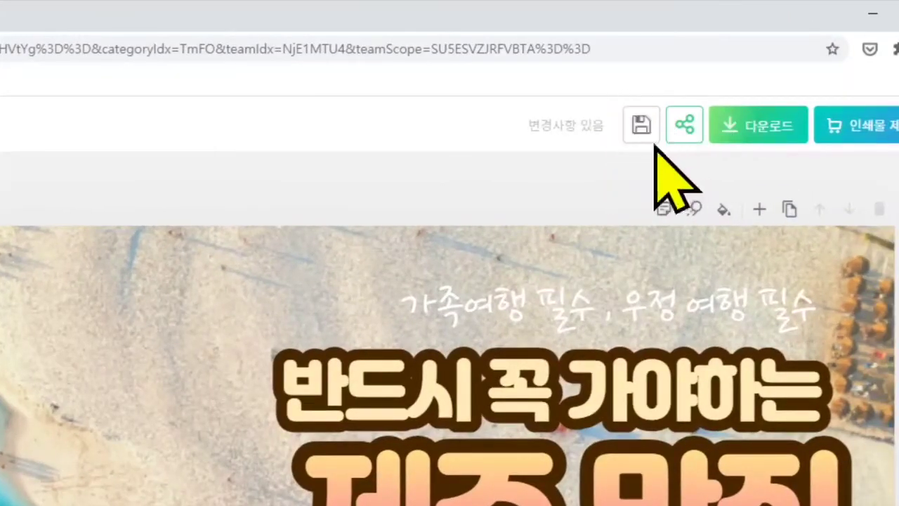
Step: Save the design and start a fast web download of it in JPG format
left_click(642, 126)
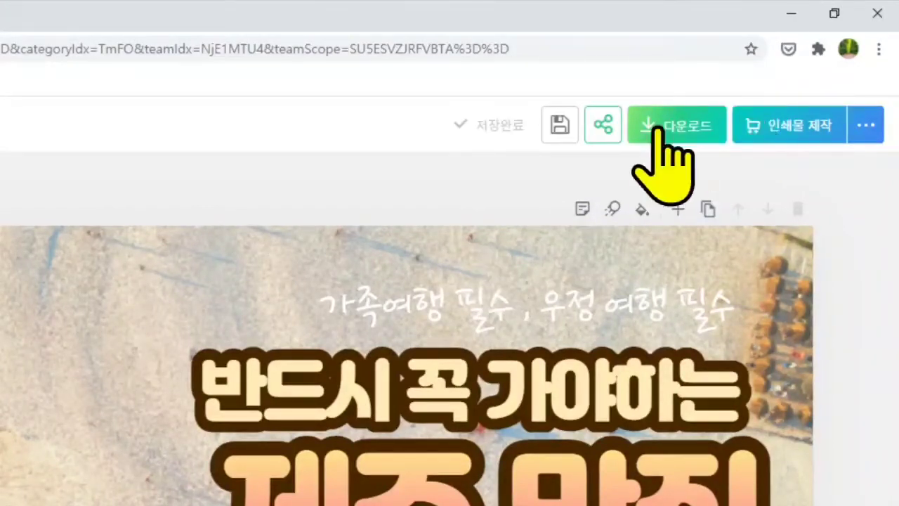
left_click(660, 130)
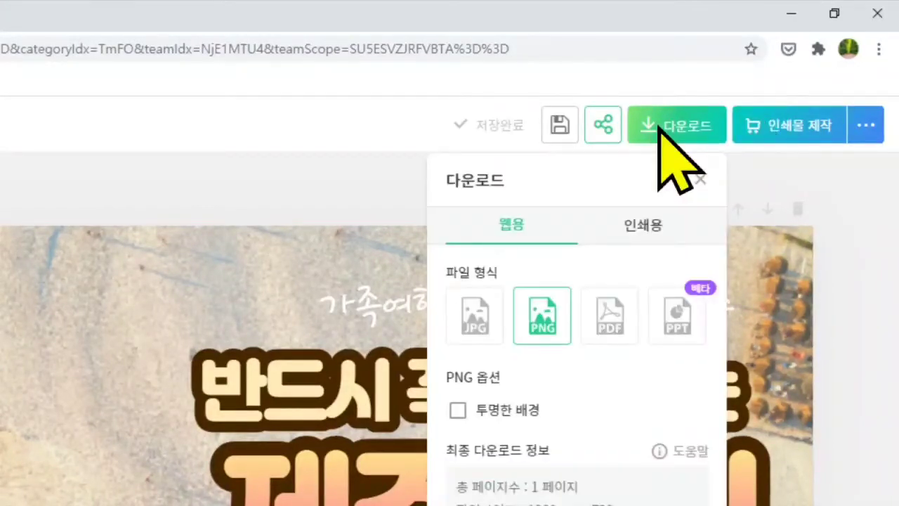
left_click(485, 324)
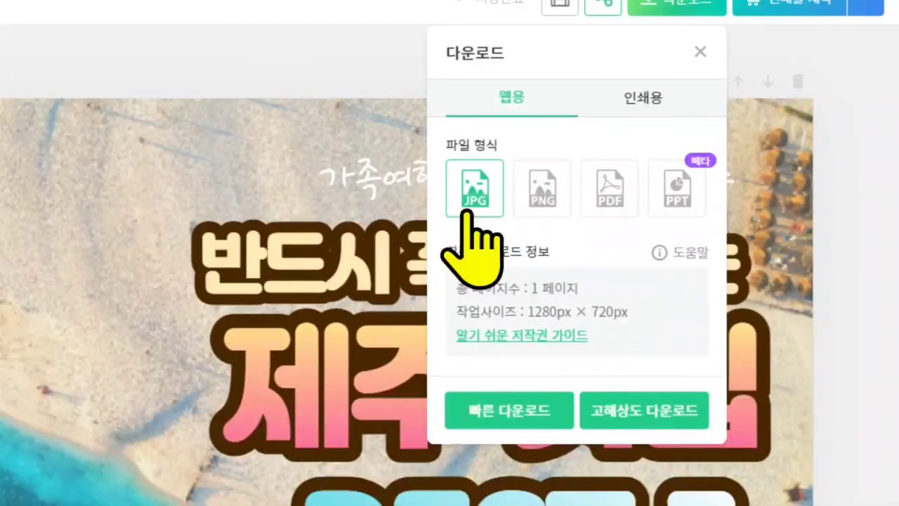
left_click(500, 414)
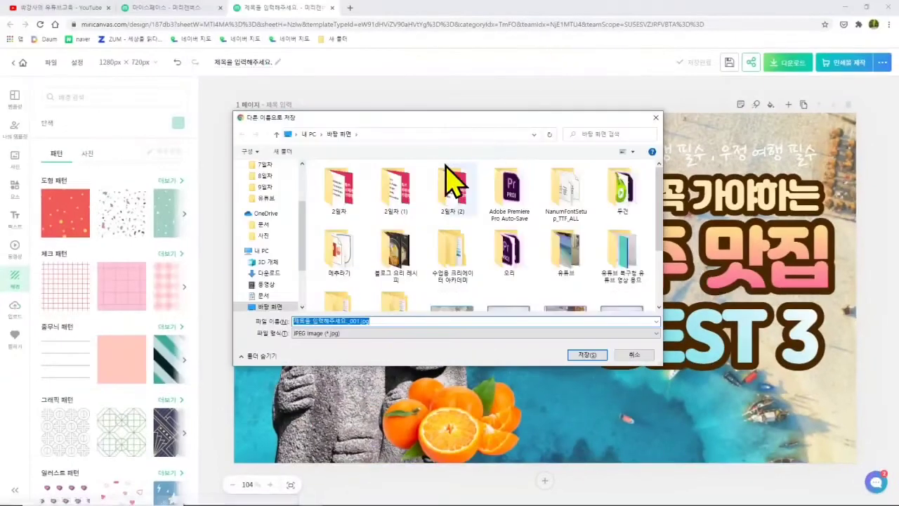
Step: Save the JPG under the file name 제주 여행 썸네일 in the desktop's 유튜브 folder
left_click(566, 251)
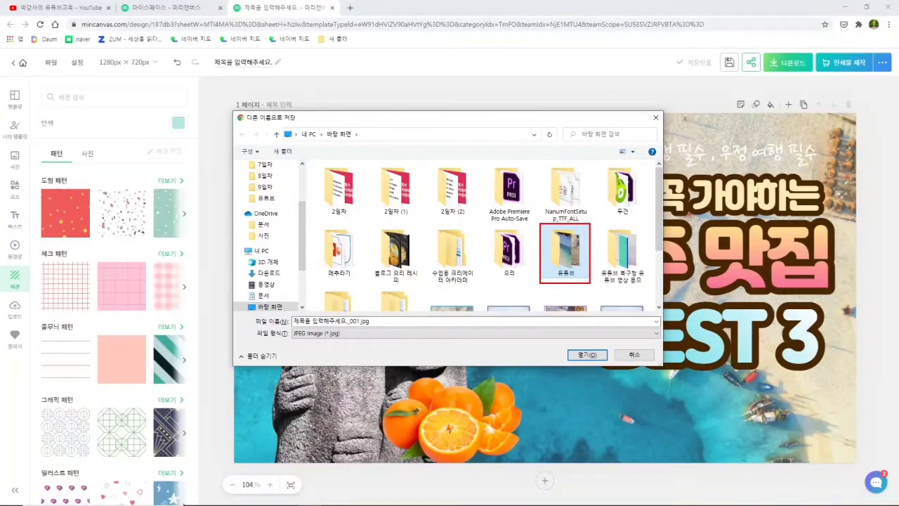
double_click(570, 257)
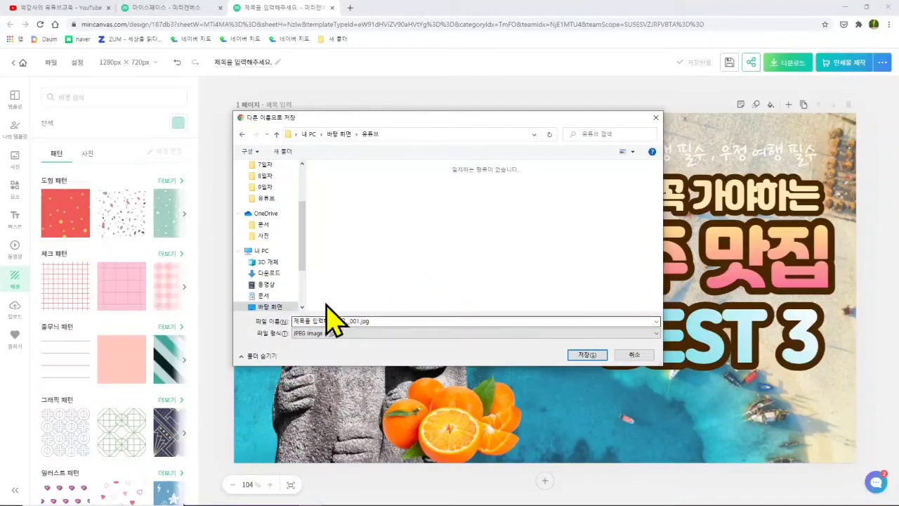
left_click(379, 321)
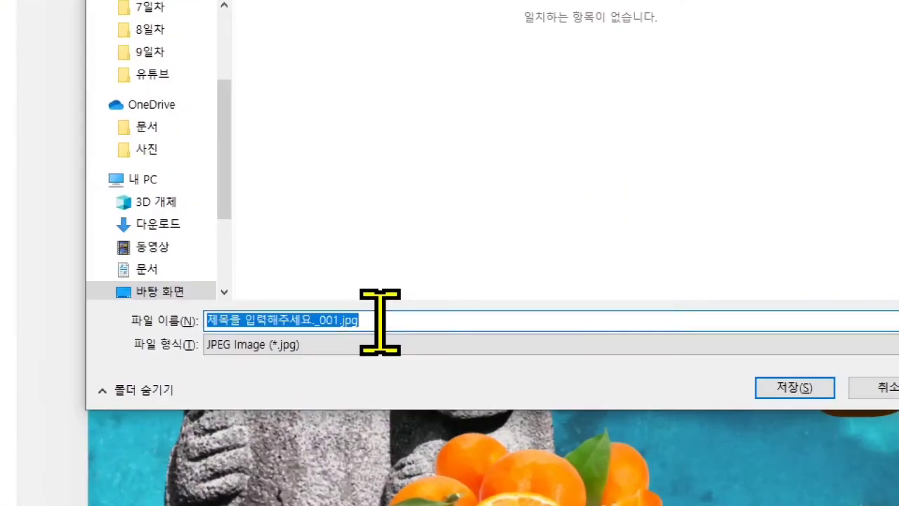
type("dugo")
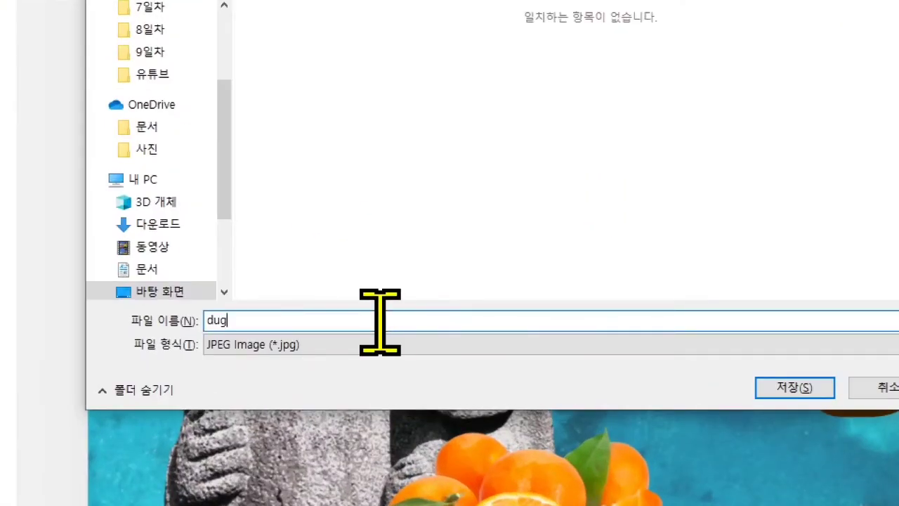
key("BackSpace")
key("BackSpace")
key("BackSpace")
key("BackSpace")
type("제주 여행 써썸네일")
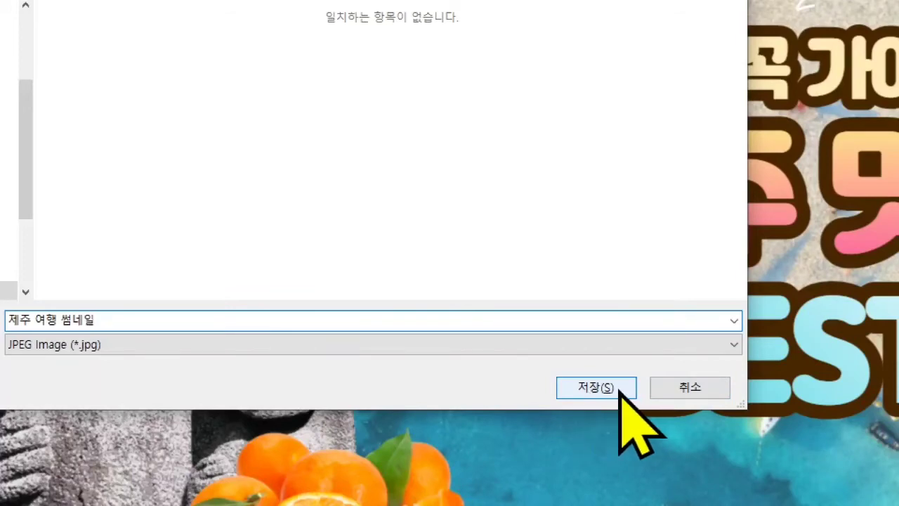
left_click(594, 395)
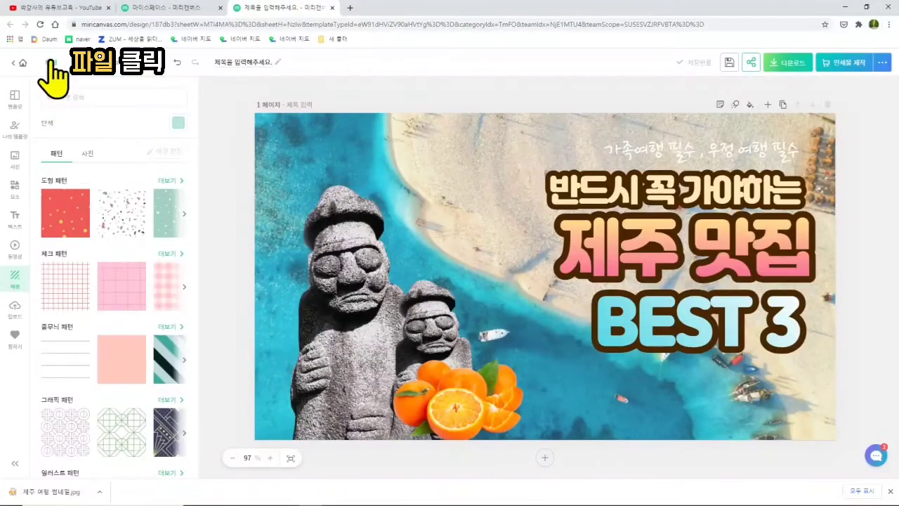
Step: Create a new blank 유튜브 / 팟빵 썸네일 document at 1280 × 720 px
left_click(102, 126)
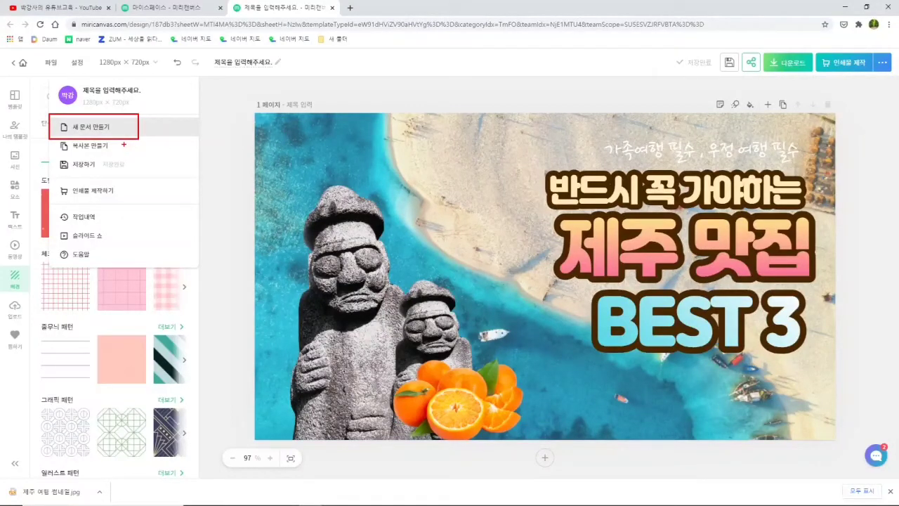
left_click(98, 127)
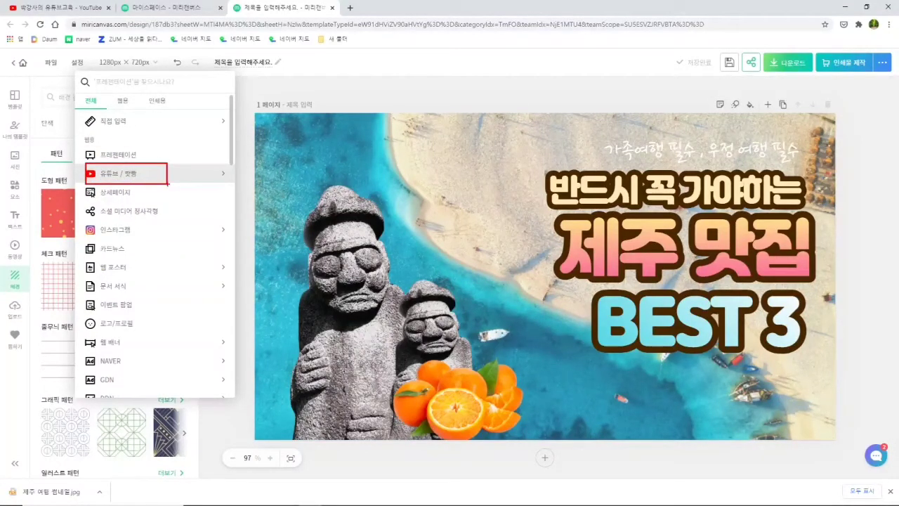
left_click(151, 176)
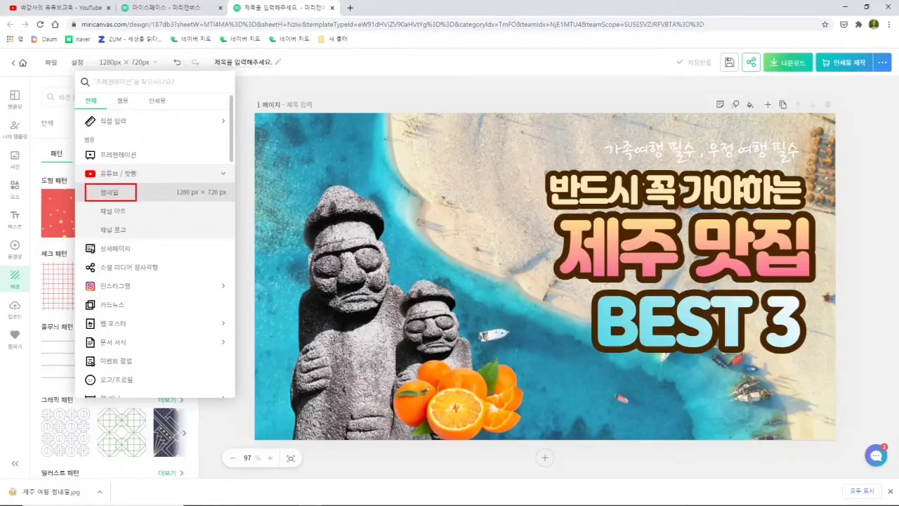
left_click(137, 195)
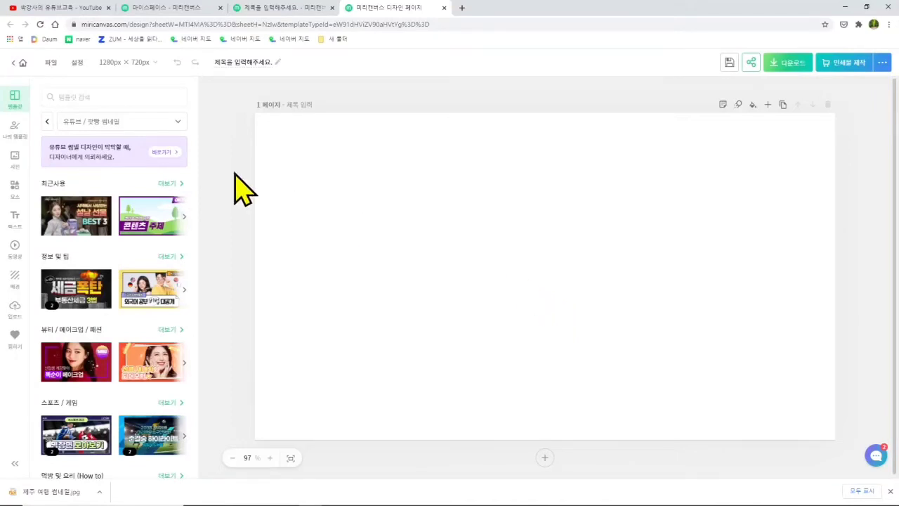
Step: Search the thumbnail templates for 요리
left_click(92, 95)
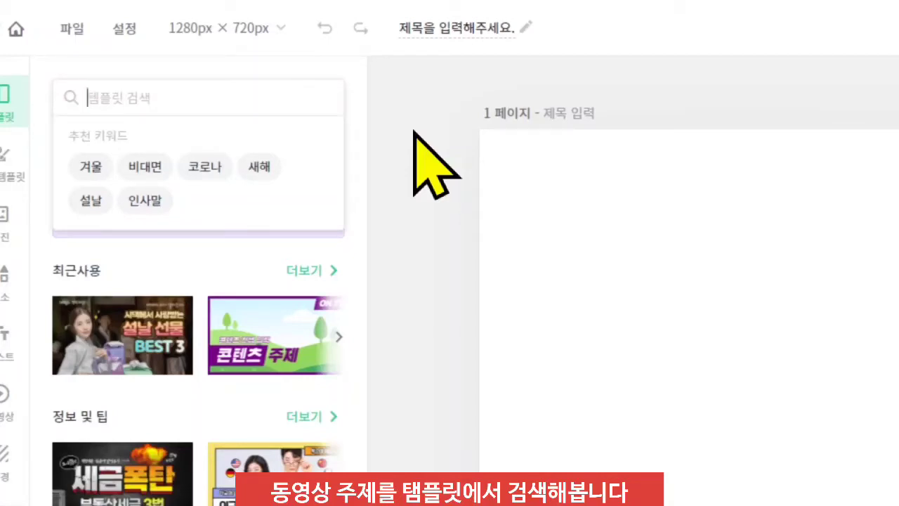
type("요리")
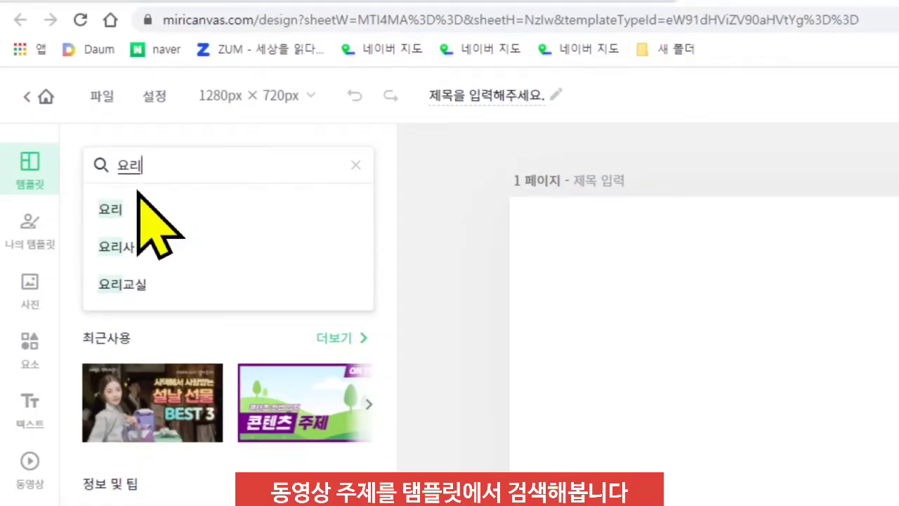
key("Return")
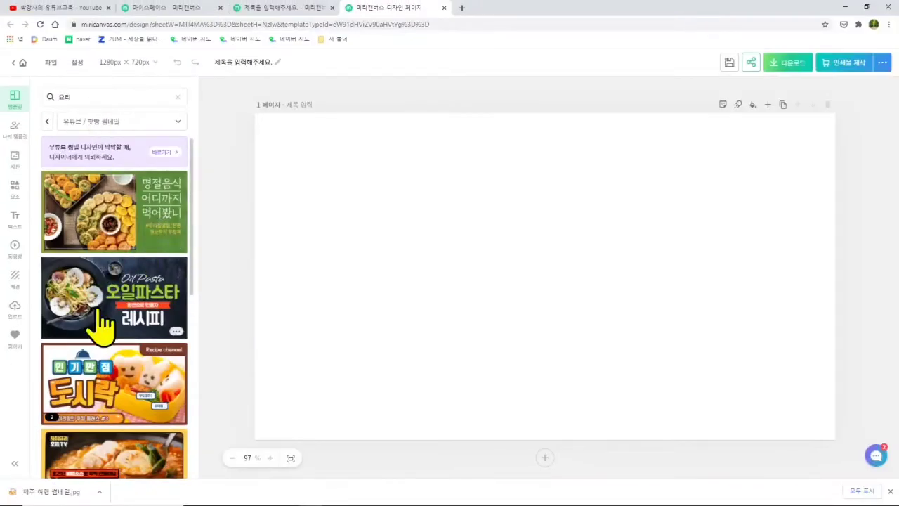
Step: Browse the cooking templates and apply the 순두부찌개 one to the blank page
scroll(126, 295, "down", 2)
scroll(126, 295, "down", 7)
scroll(102, 411, "down", 3)
scroll(104, 410, "up", 6)
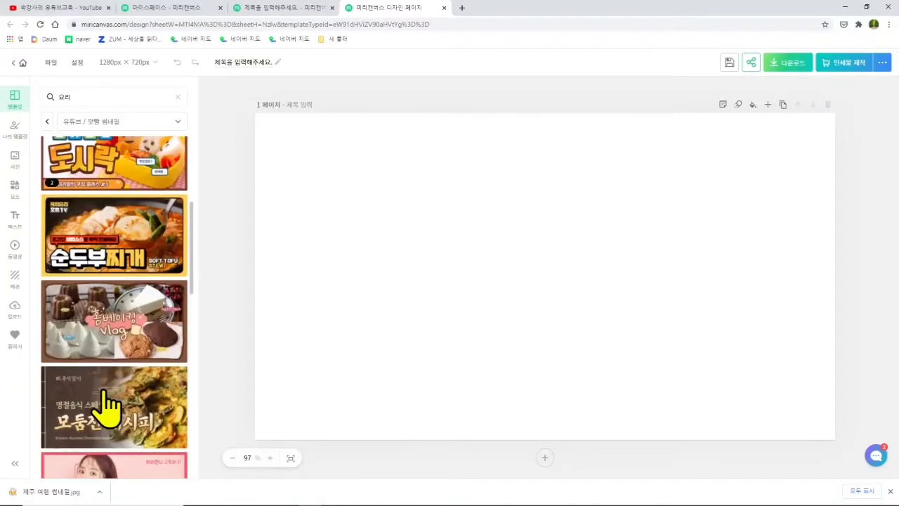
scroll(105, 408, "up", 4)
scroll(111, 382, "down", 1)
scroll(113, 373, "up", 1)
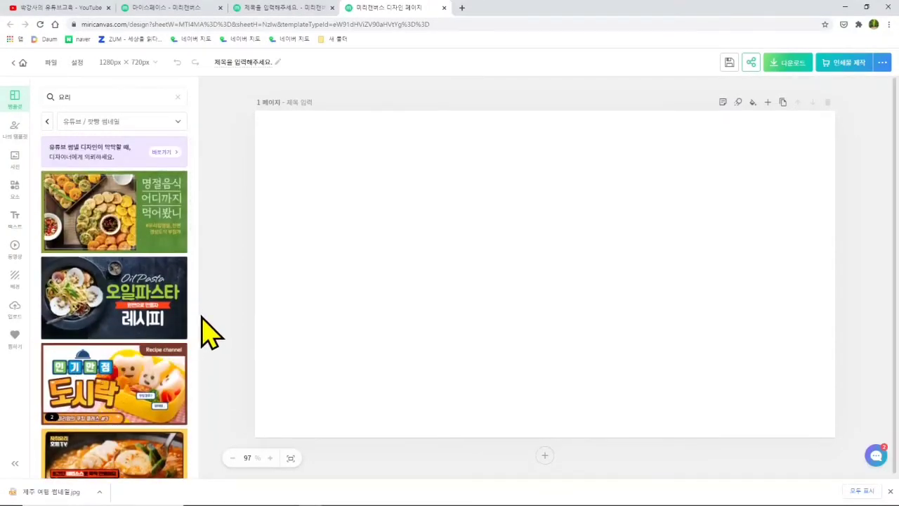
scroll(171, 368, "down", 2)
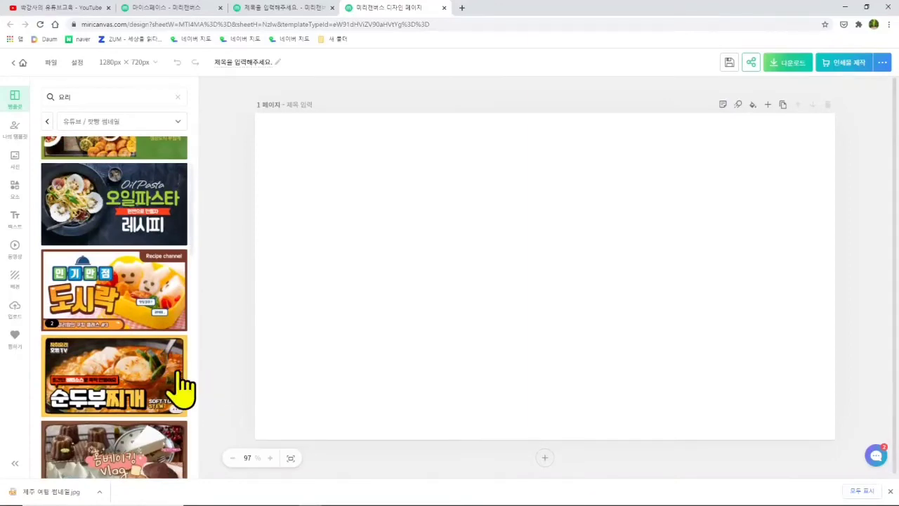
scroll(150, 372, "up", 2)
scroll(150, 371, "down", 4)
scroll(140, 247, "up", 2)
left_click(153, 361)
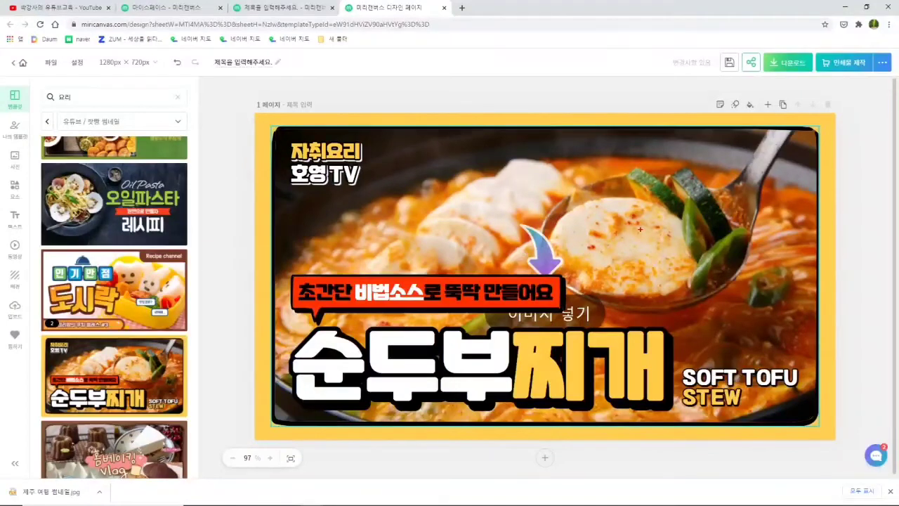
mouse_move(619, 160)
left_mouse_down()
mouse_move(616, 229)
mouse_move(658, 155)
left_mouse_up()
mouse_move(356, 364)
left_mouse_down()
mouse_move(381, 335)
mouse_move(422, 372)
mouse_move(384, 396)
mouse_move(426, 368)
mouse_move(465, 373)
left_mouse_up()
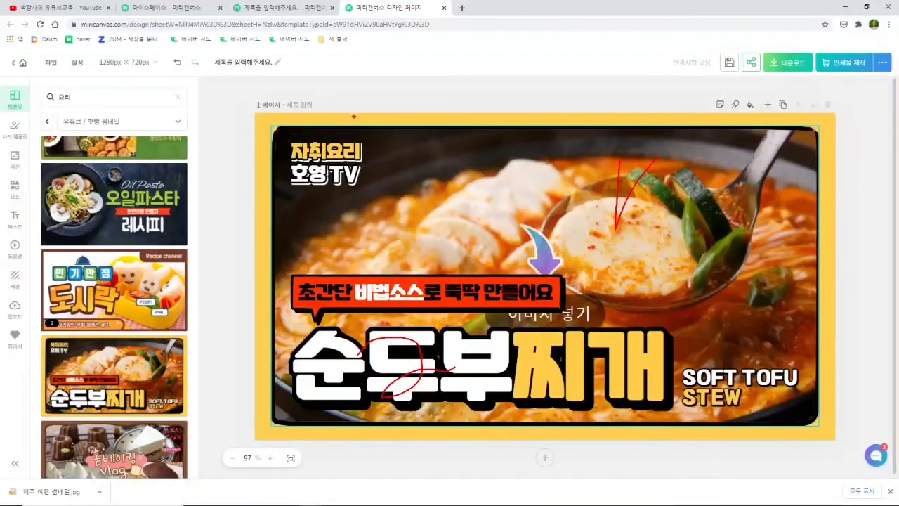
mouse_move(346, 127)
left_mouse_down()
mouse_move(329, 100)
mouse_move(341, 90)
mouse_move(365, 93)
mouse_move(367, 131)
left_mouse_up()
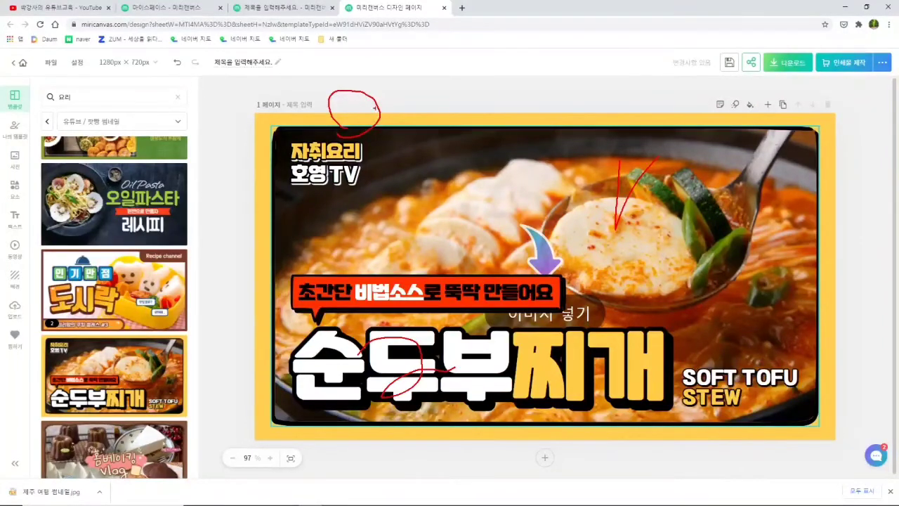
key("Escape")
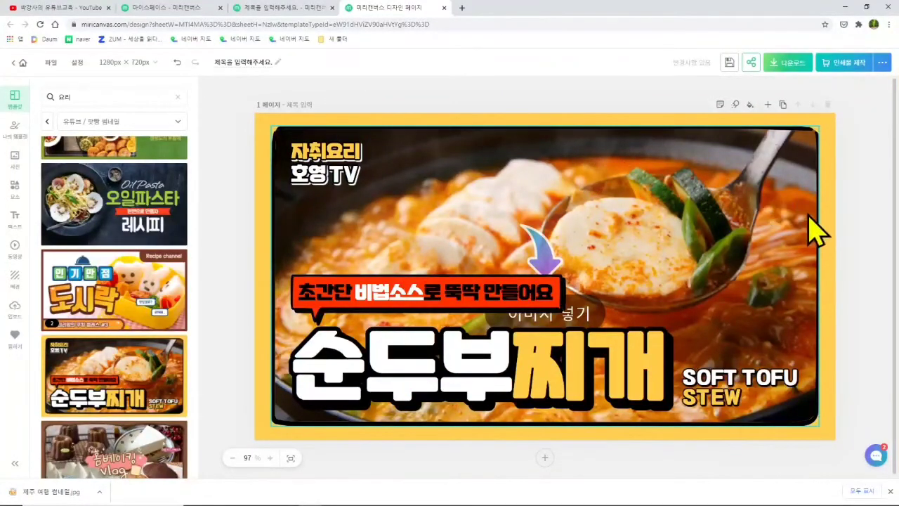
key("ctrl+2")
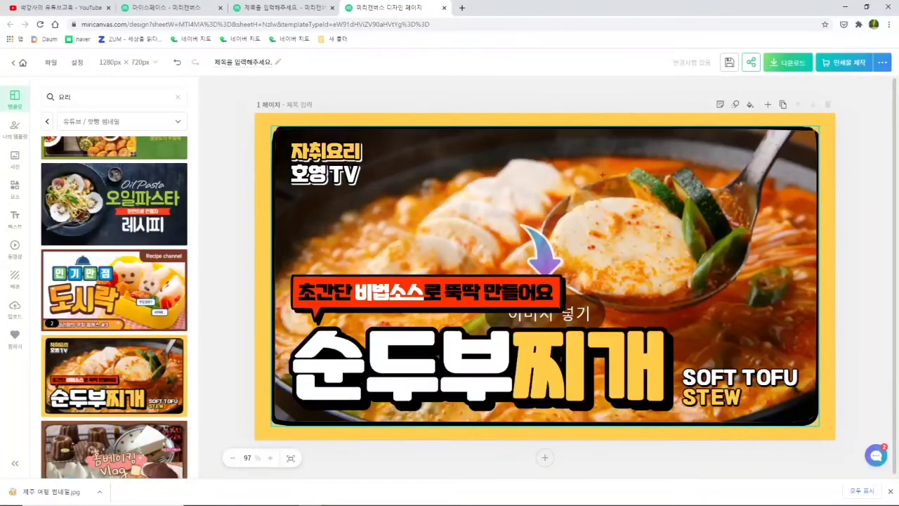
left_click_drag(629, 227, 651, 191)
key("Escape")
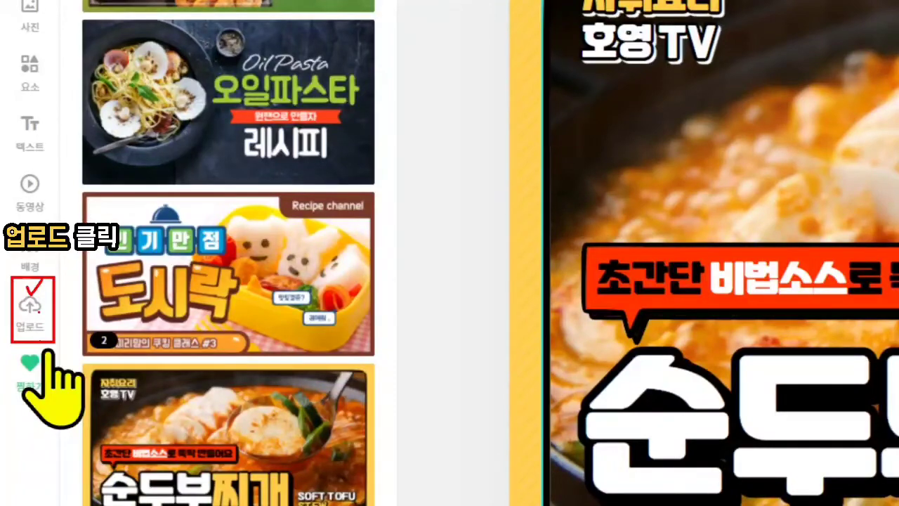
Step: Upload the image 볶음밥 원본.jpg from the desktop's 유튜브 folder to the personal uploads
left_click(30, 309)
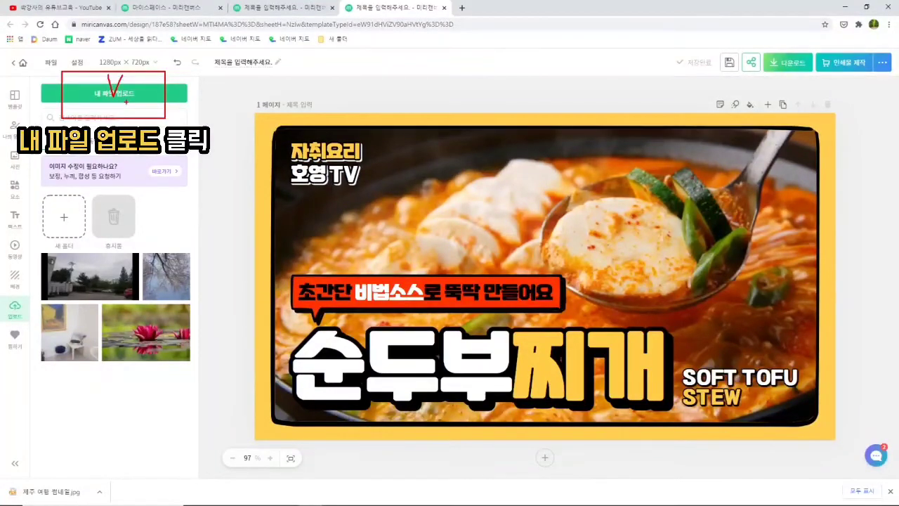
left_click(117, 101)
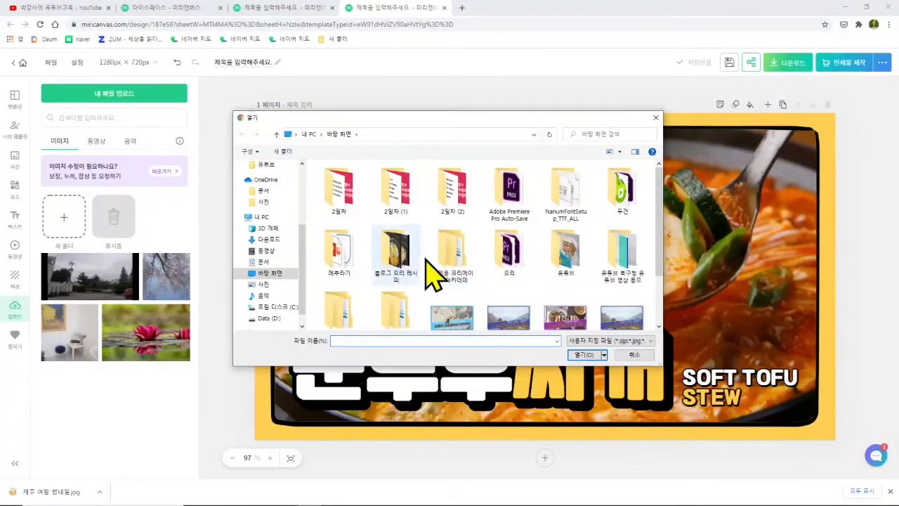
scroll(594, 281, "down", 1)
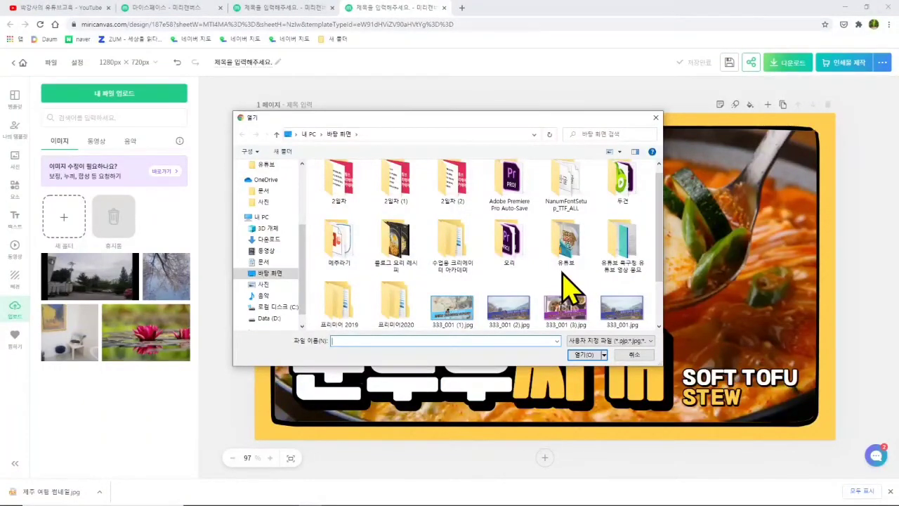
scroll(558, 285, "up", 1)
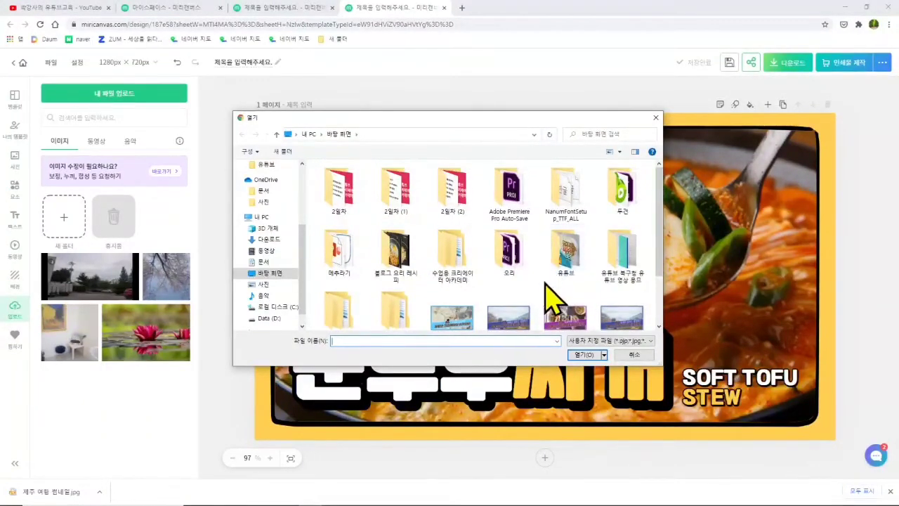
double_click(566, 250)
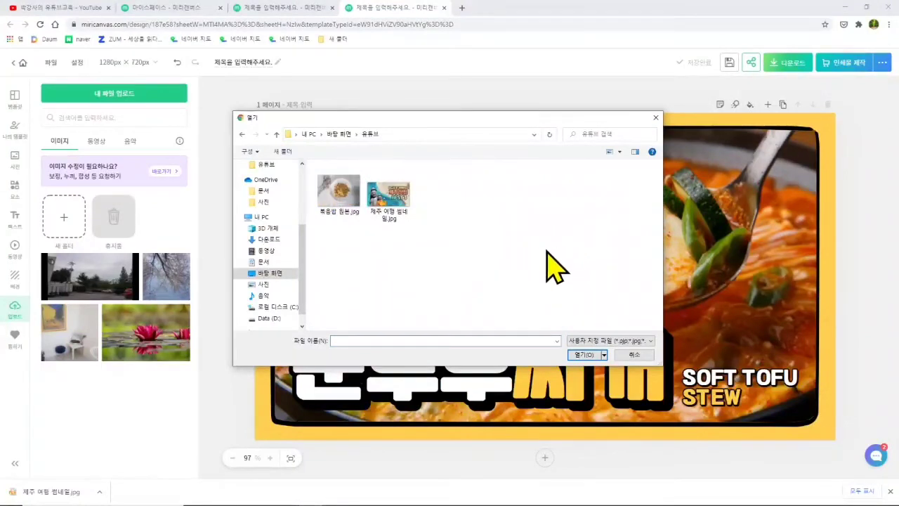
mouse_move(320, 161)
left_mouse_down()
mouse_move(336, 195)
mouse_move(355, 156)
left_mouse_up()
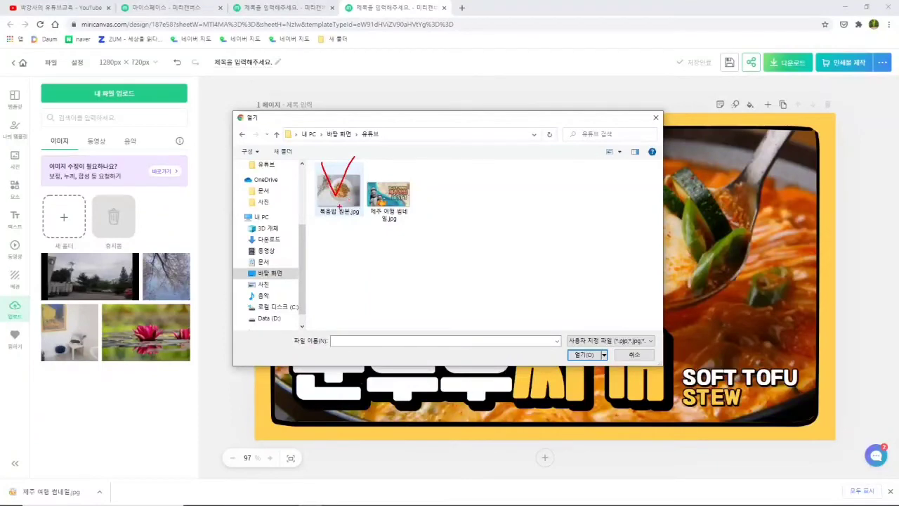
key("Escape")
left_click(334, 189)
double_click(337, 201)
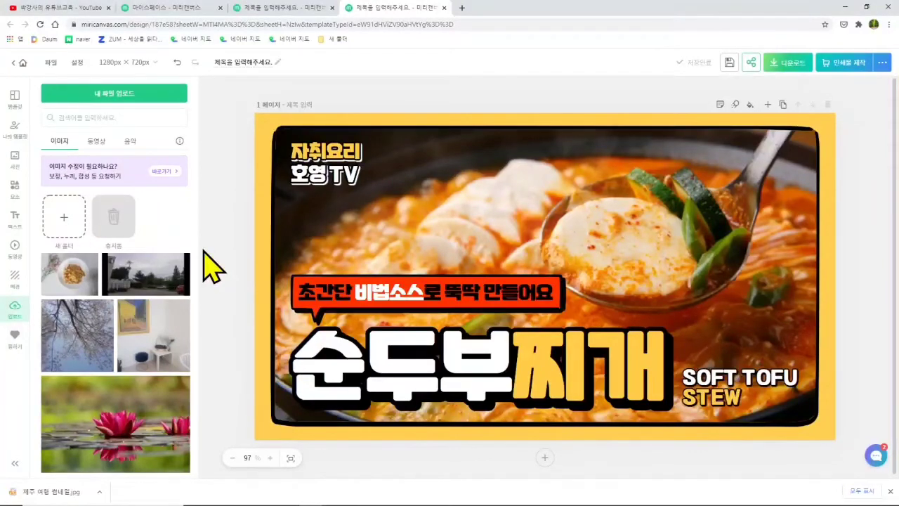
key("ctrl+2")
mouse_move(565, 157)
left_mouse_down()
mouse_move(547, 189)
mouse_move(501, 220)
mouse_move(539, 159)
left_mouse_up()
key("Escape")
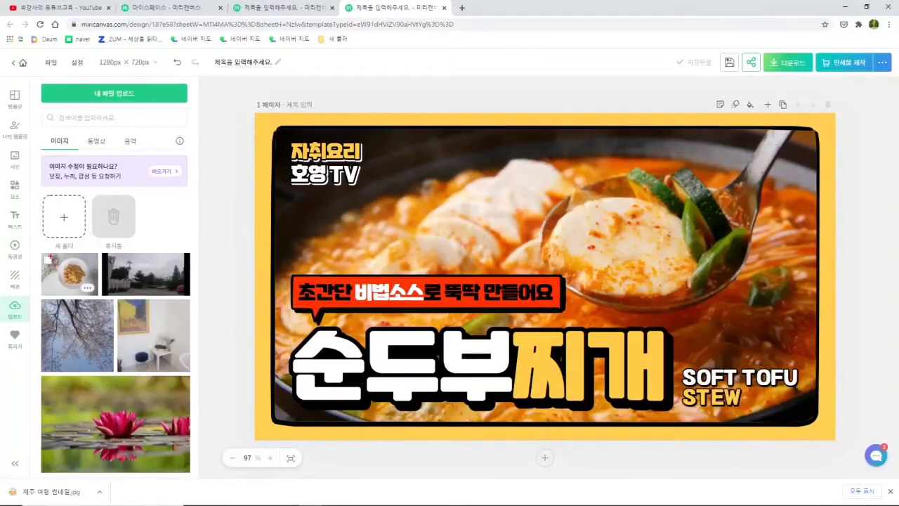
Step: Try placing the uploaded fried rice photo in the template's image frame, undo it and remove the photo from the page
left_click_drag(51, 257, 77, 245)
left_click(71, 277)
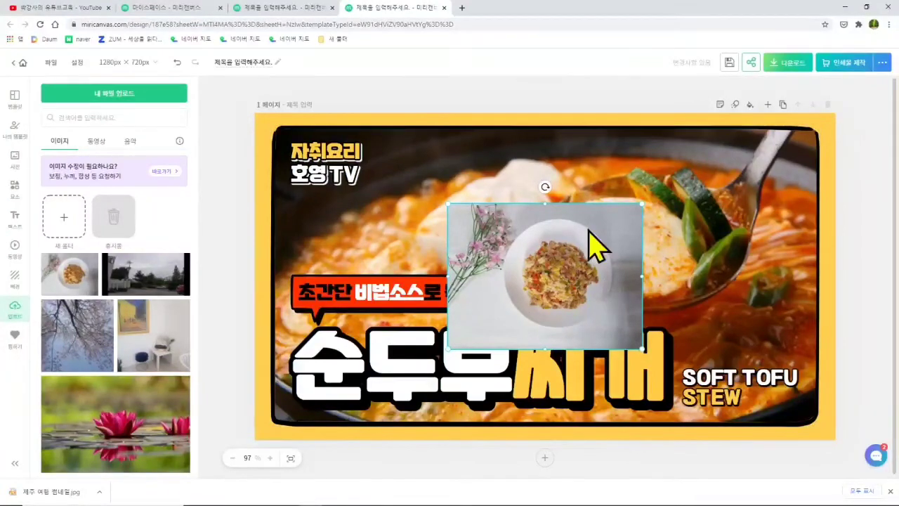
left_click_drag(552, 306, 598, 267)
key("ctrl+z")
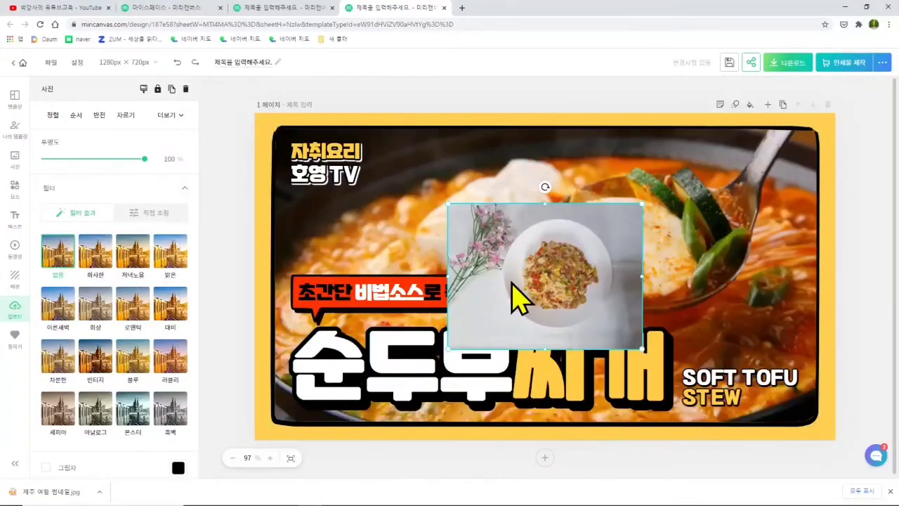
left_click_drag(527, 252, 450, 235)
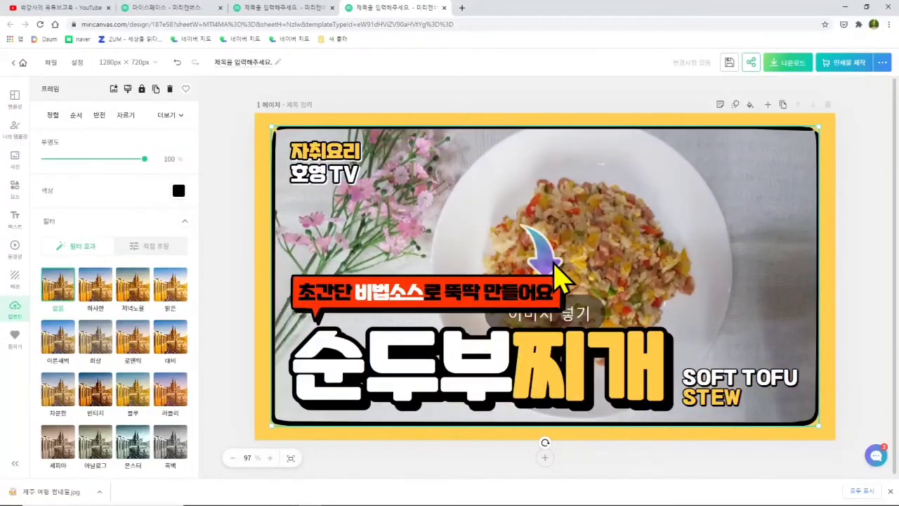
key("ctrl+z")
key("Delete")
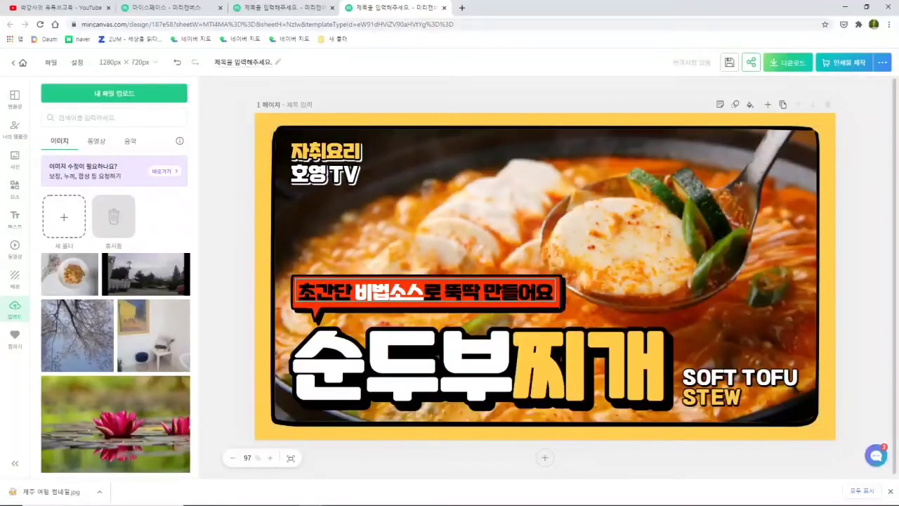
Step: Move the red speech bubble and its 초간단 비법소스로 뚝딱 만들어요 text up near the thumbnail's upper edge, clear of the frame's centre
left_click_drag(361, 306, 361, 253)
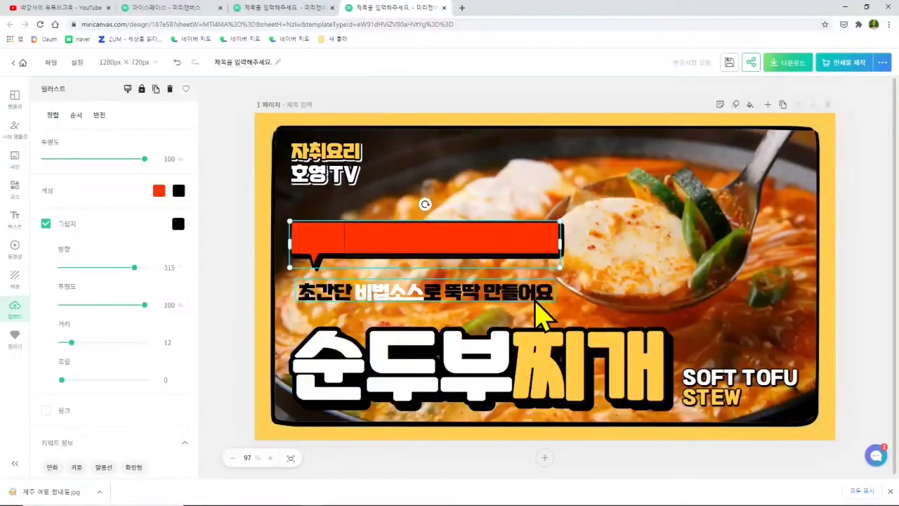
left_click_drag(484, 257, 656, 184)
left_click_drag(484, 298, 648, 173)
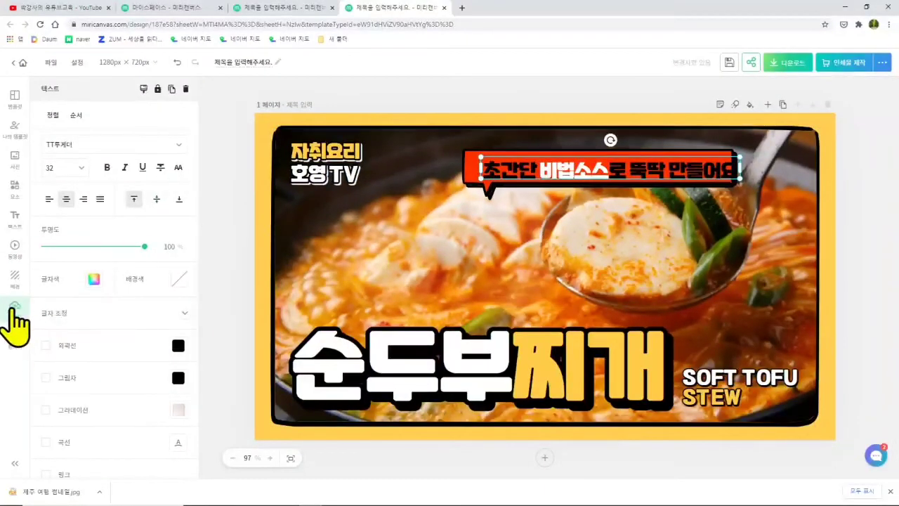
Step: Add the uploaded fried rice photo to the page and drop it into the template's image frame, replacing the stew picture
left_click(14, 307)
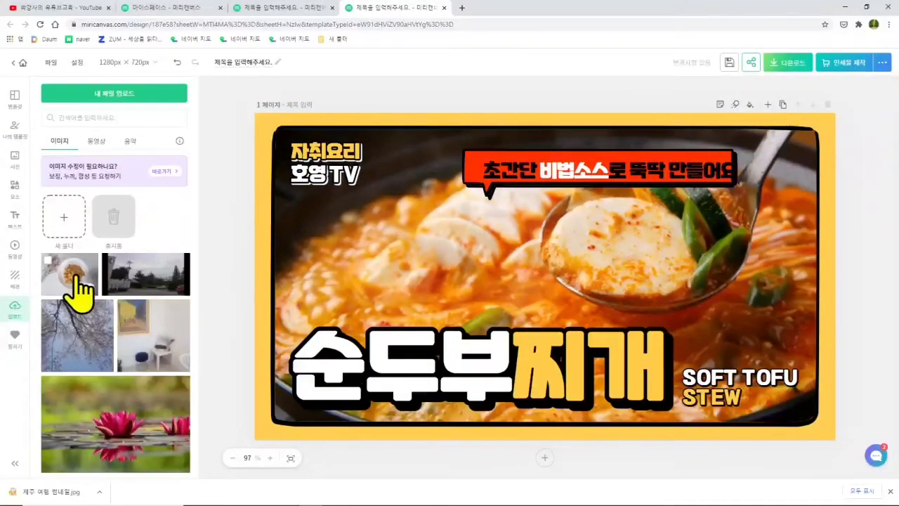
left_click(79, 291)
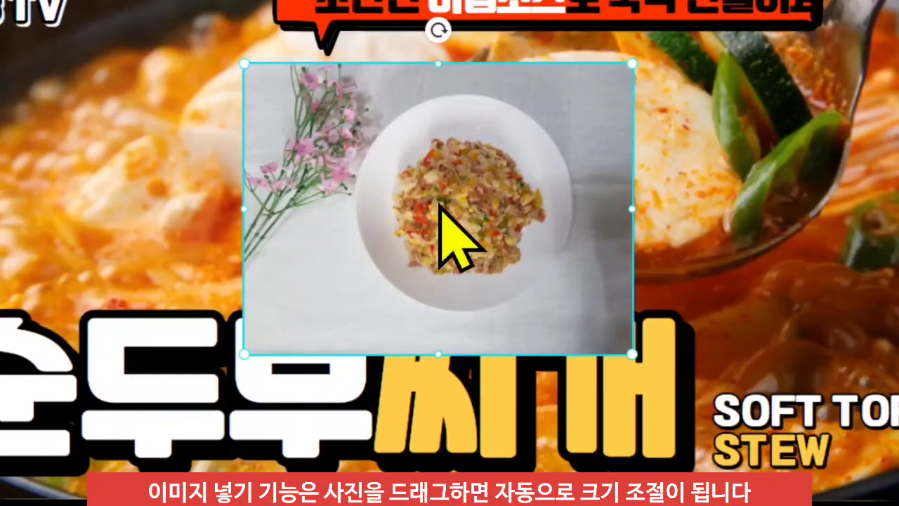
left_click_drag(445, 199, 544, 184)
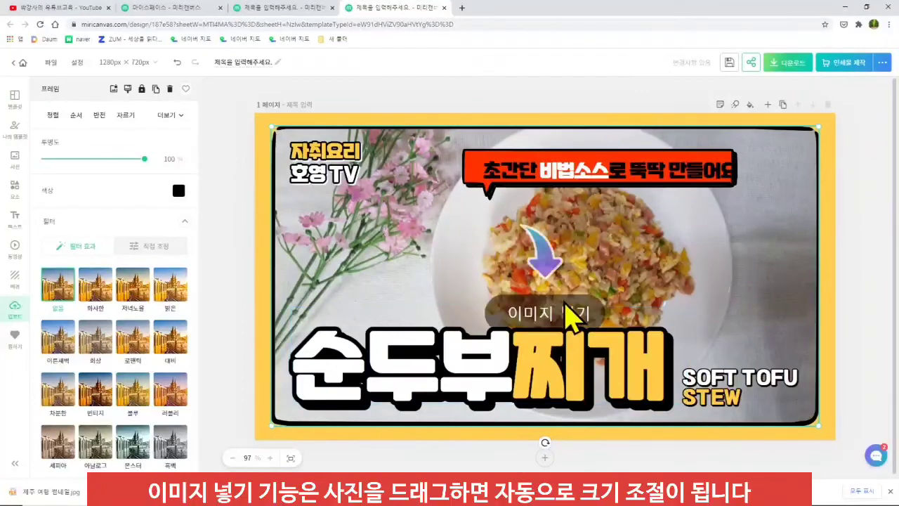
left_click_drag(588, 297, 653, 267)
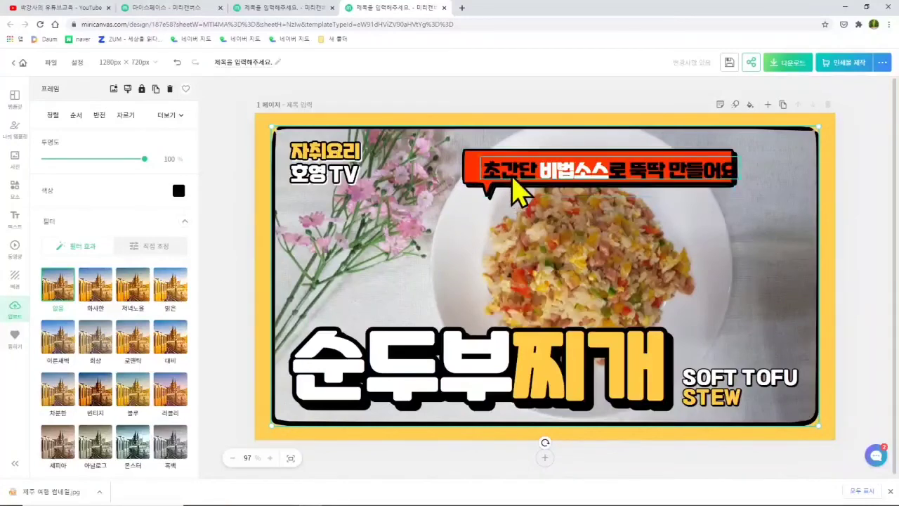
Step: Move the red speech bubble and its text back down to just above the large 순두부찌개 title
left_click(474, 166)
left_click_drag(475, 166, 324, 288)
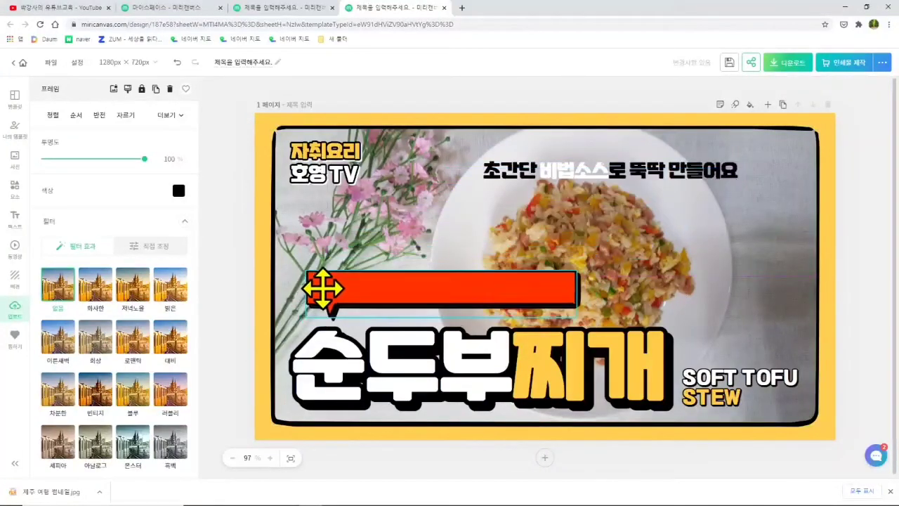
left_click_drag(537, 166, 373, 281)
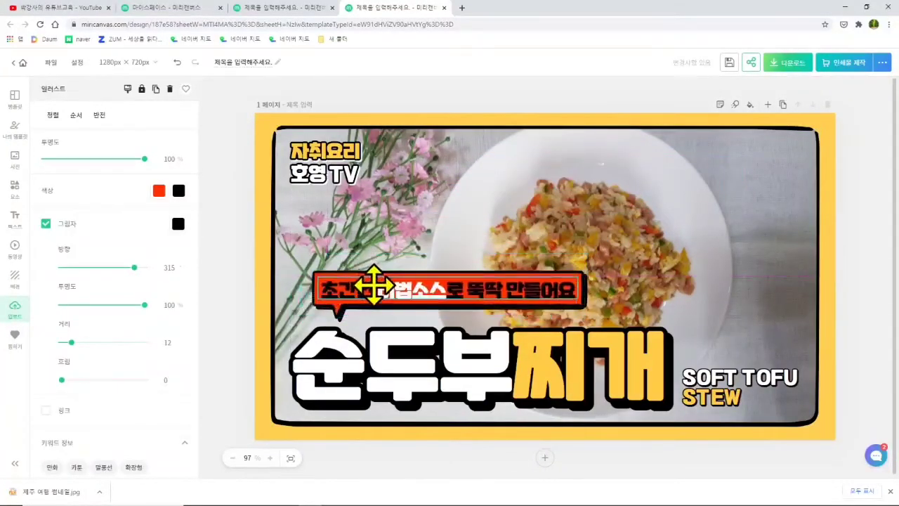
Step: Change the large 순두부찌개 title to 스팸 볶음밥
left_click(420, 392)
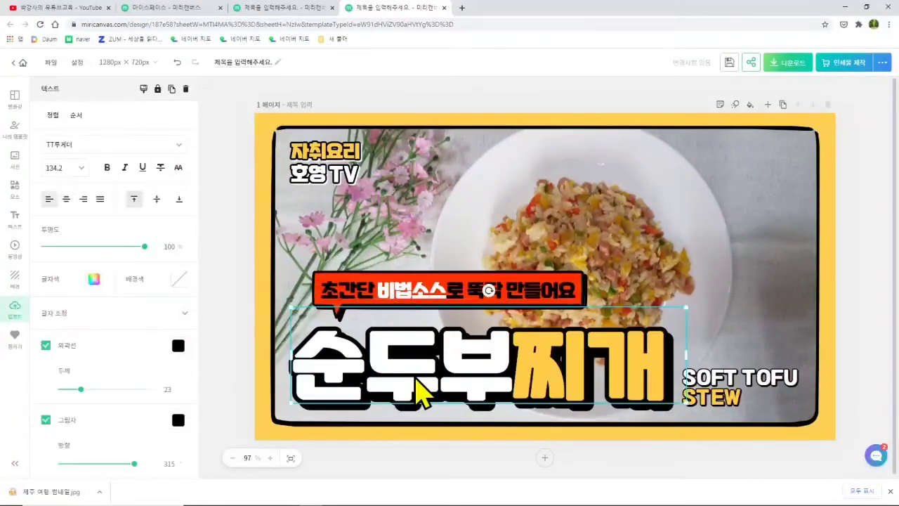
double_click(415, 373)
type("스팸")
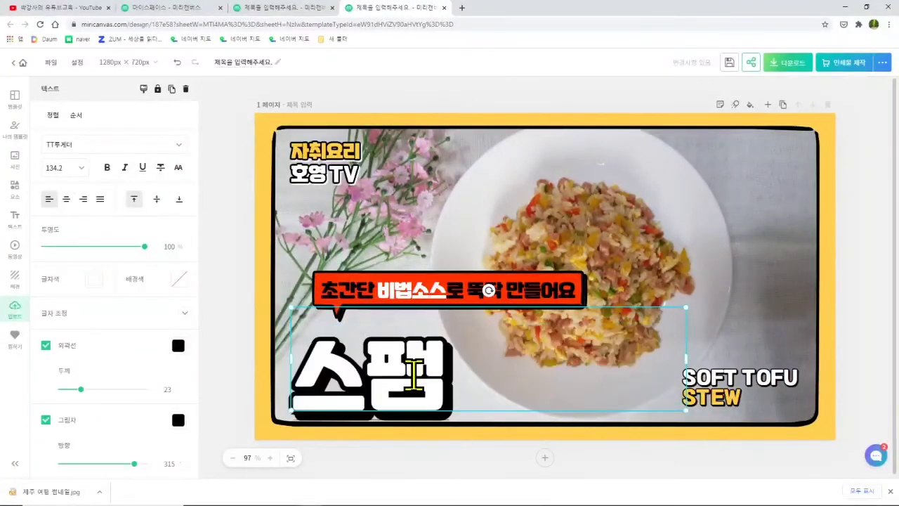
type(" 볶음밥")
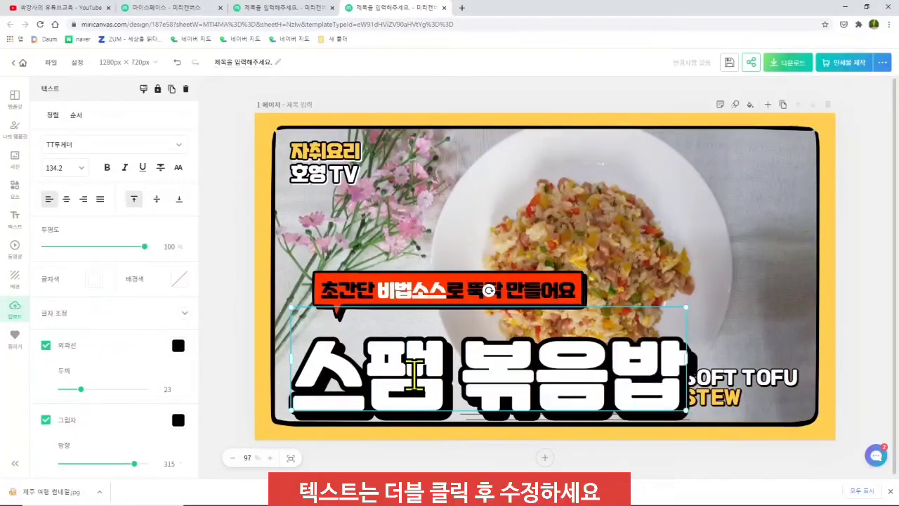
left_click(733, 372)
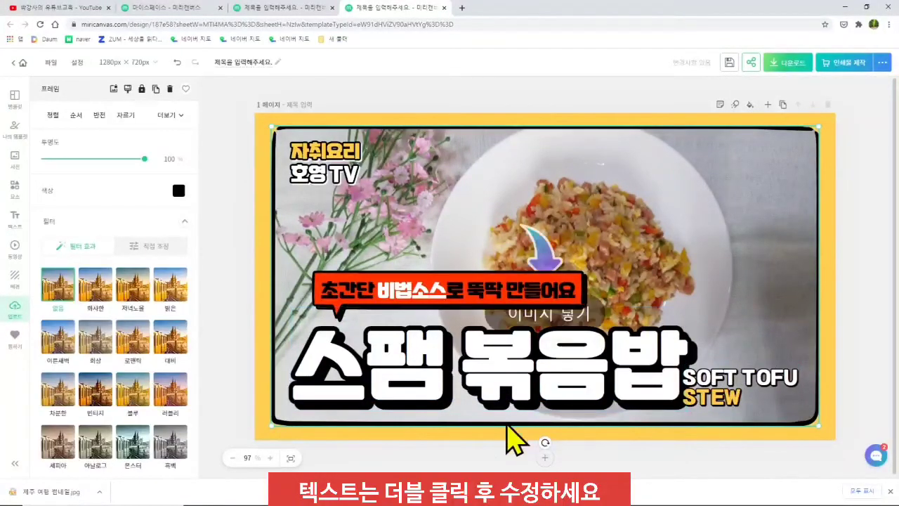
Step: Change the speech bubble text to 초간단 3분 레시피로 뚝딱
double_click(469, 286)
left_click_drag(378, 289, 447, 288)
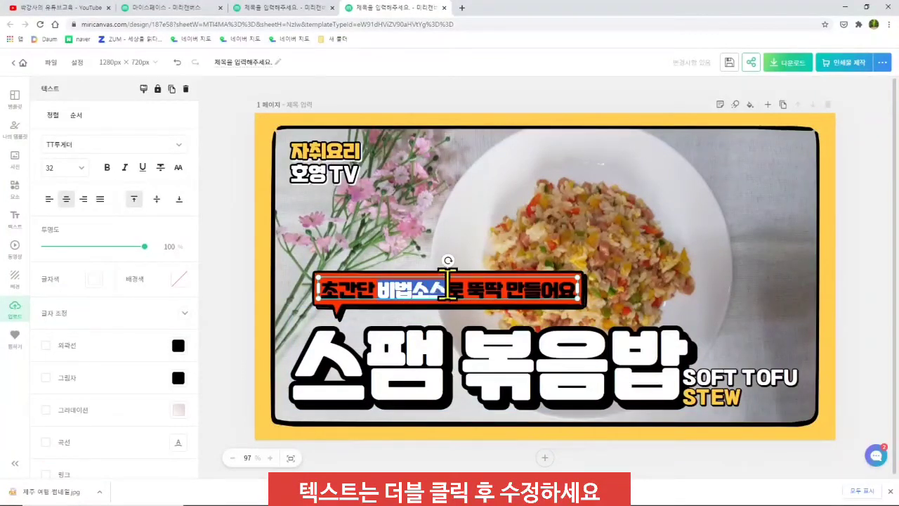
type("3분 렛")
type("시피")
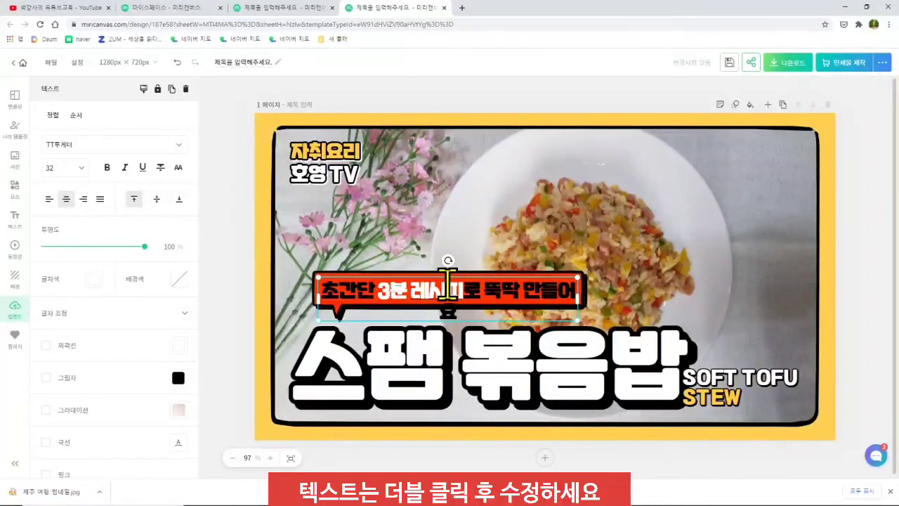
left_click(479, 303)
key("BackSpace")
key("BackSpace")
key("BackSpace")
key("BackSpace")
key("BackSpace")
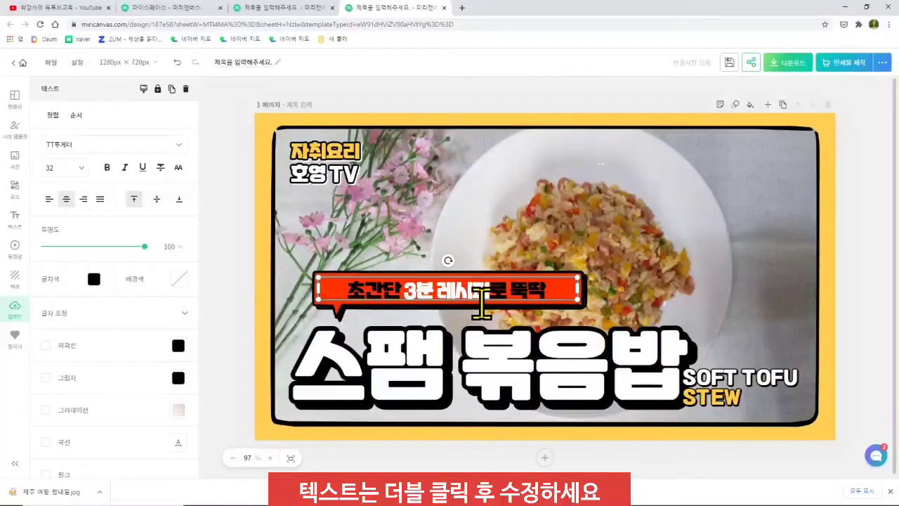
left_click(748, 301)
left_click(843, 305)
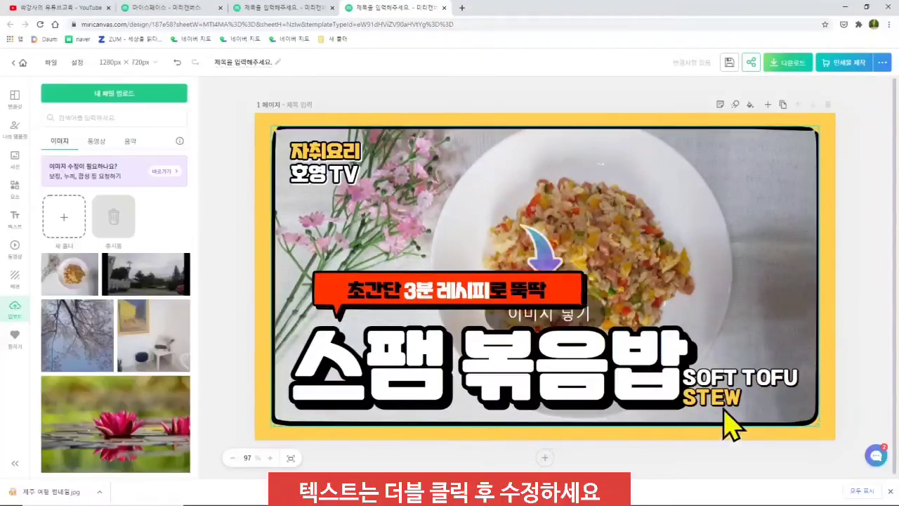
Step: Replace the SOFT TOFU STEW text beside the large title with #스팸 #에그
left_click(728, 409)
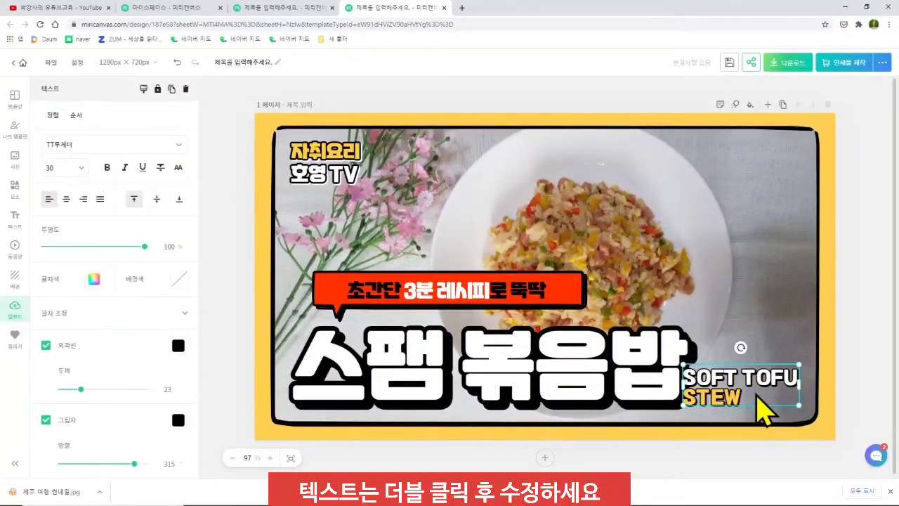
double_click(764, 396)
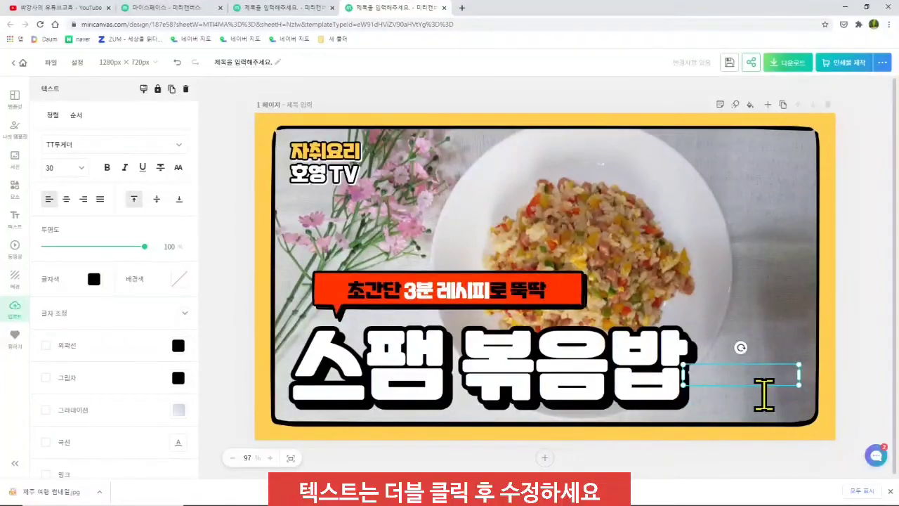
type("#ㄴㅔ므")
key("BackSpace")
key("BackSpace")
key("BackSpace")
type("tm")
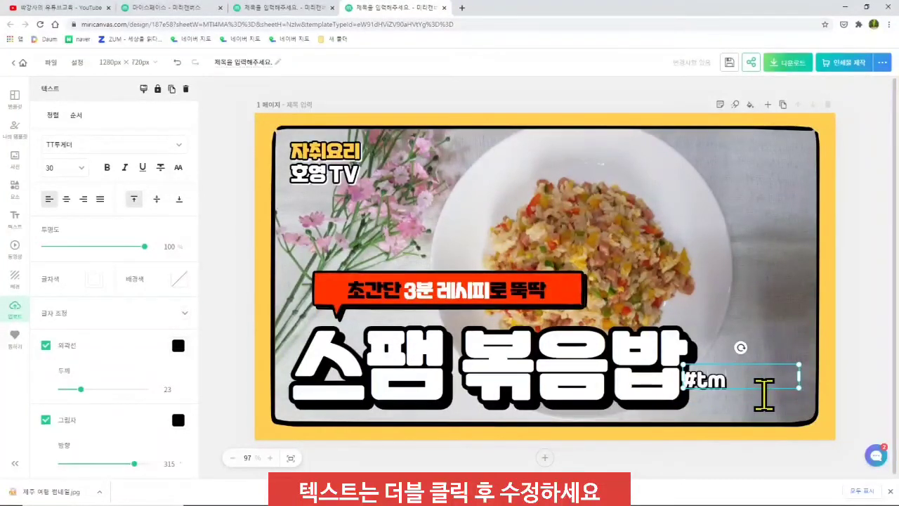
key("BackSpace")
key("BackSpace")
type("스팸")
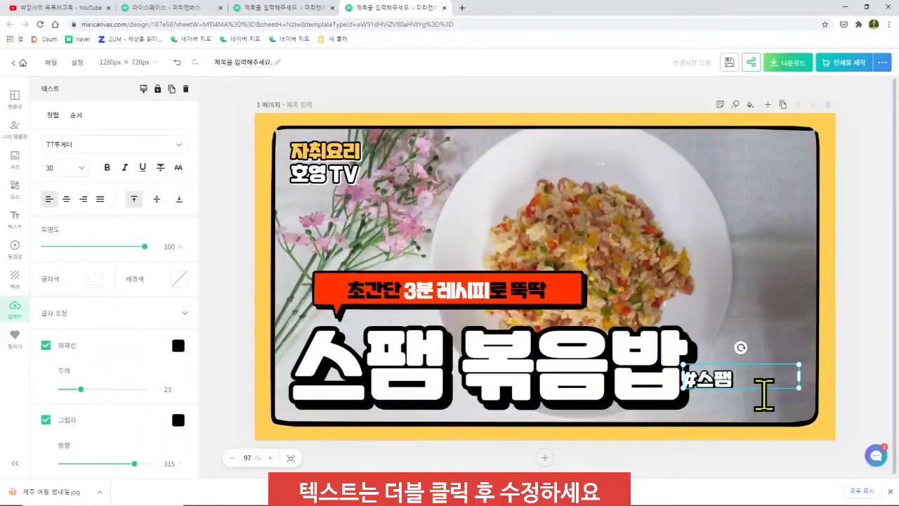
type(" #에그")
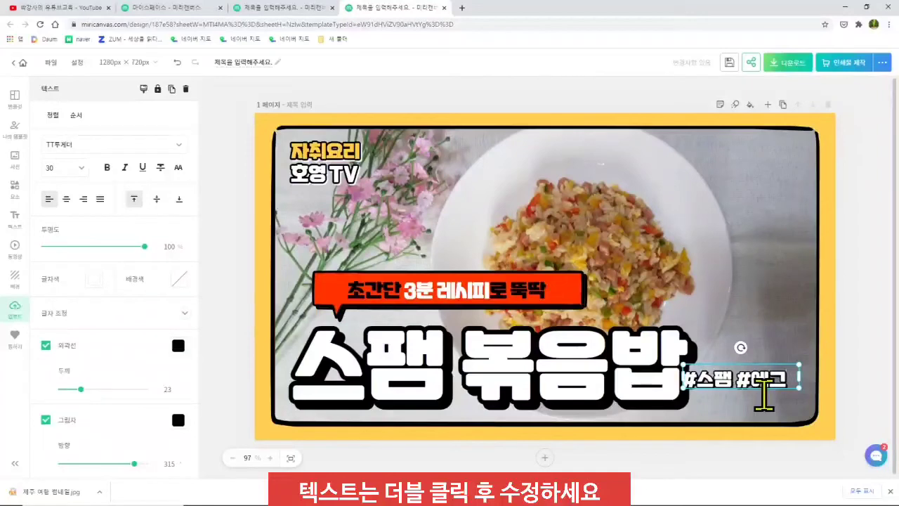
left_click(864, 322)
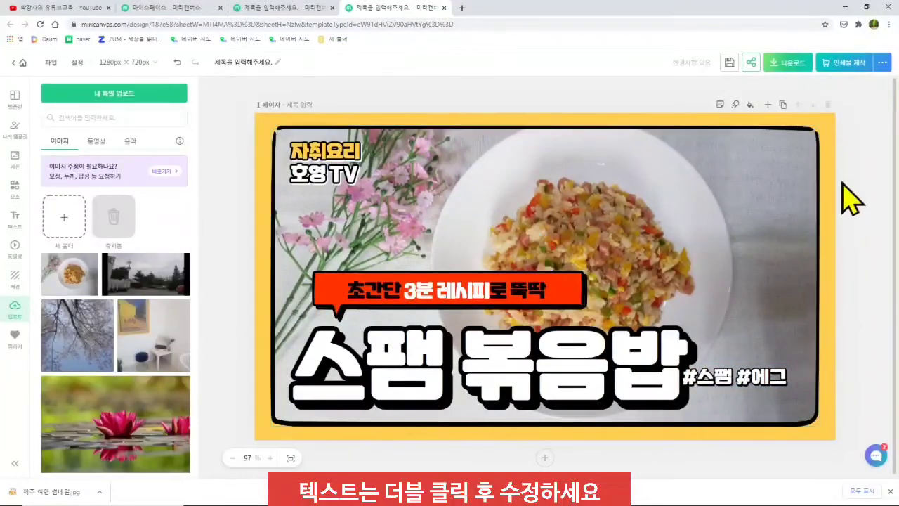
Step: Change the two-line corner label to the instructor's name and 유튜브채널, widening the lower text box so it fits on one line
left_click(337, 153)
double_click(338, 153)
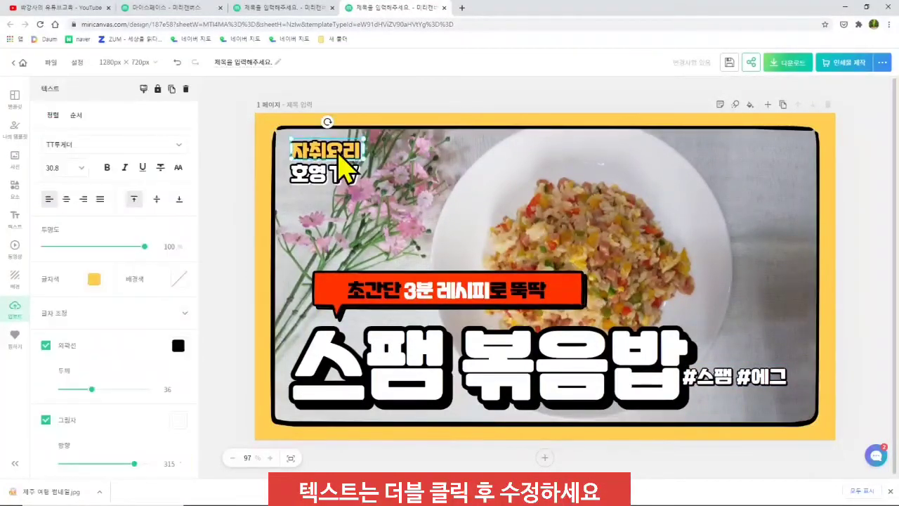
type("박강사")
left_click(348, 184)
type("유튜브")
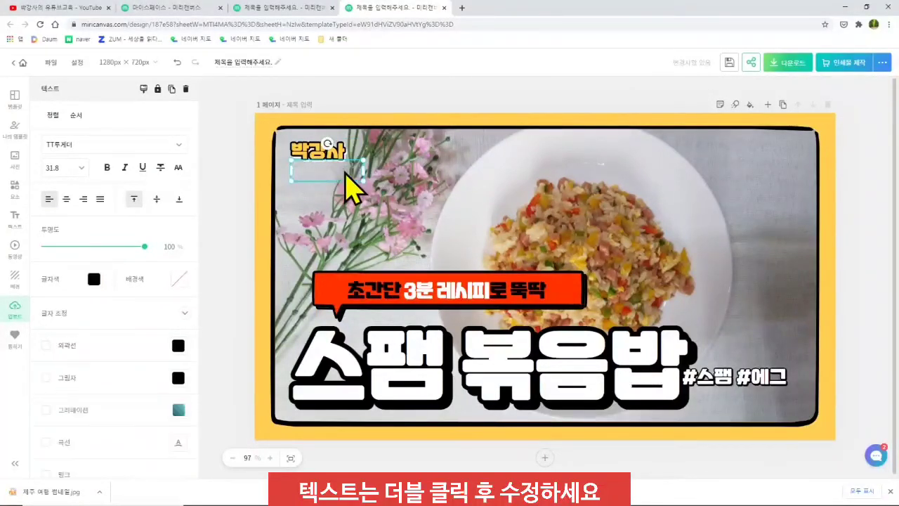
type("채널")
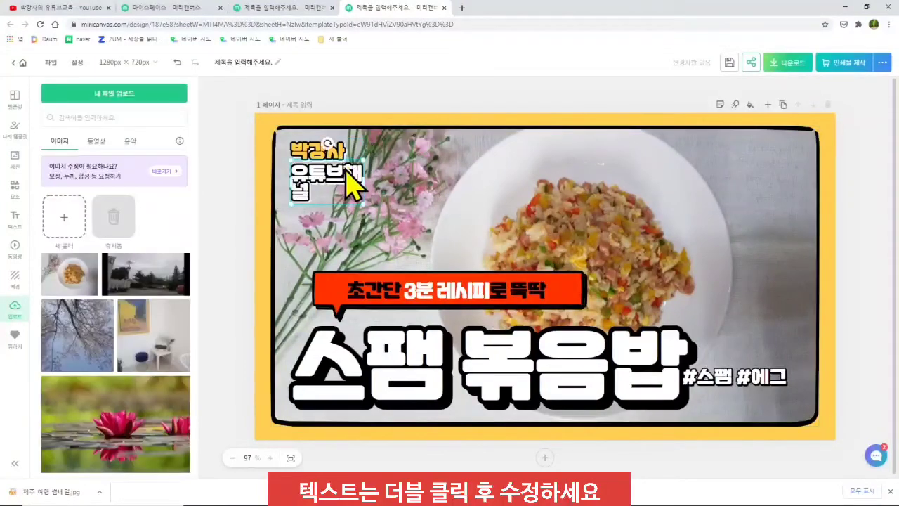
left_click_drag(364, 173, 384, 172)
left_click(734, 306)
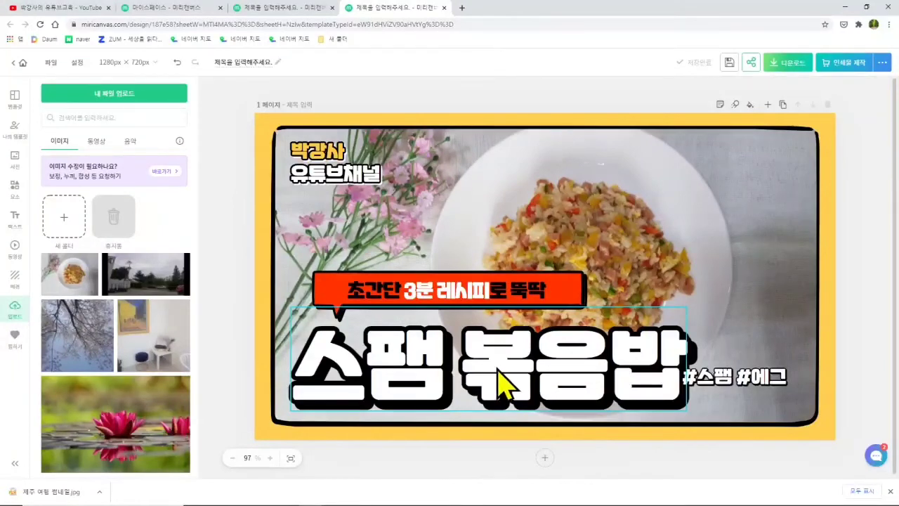
Step: Colour only the word 볶음밥 in the large title yellow #FFCD4A
left_click(525, 358)
double_click(526, 357)
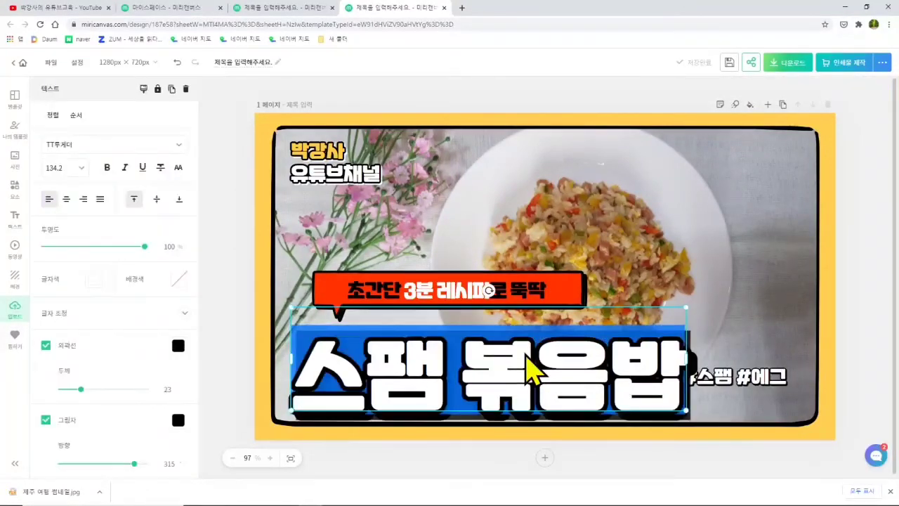
left_click(470, 378)
left_click_drag(465, 361, 667, 361)
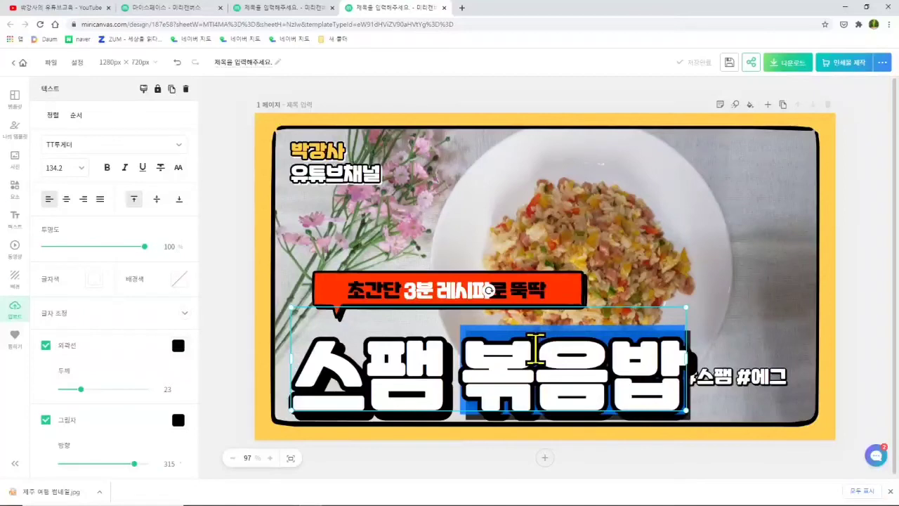
mouse_move(39, 100)
left_mouse_down()
mouse_move(158, 259)
mouse_move(191, 456)
left_mouse_up()
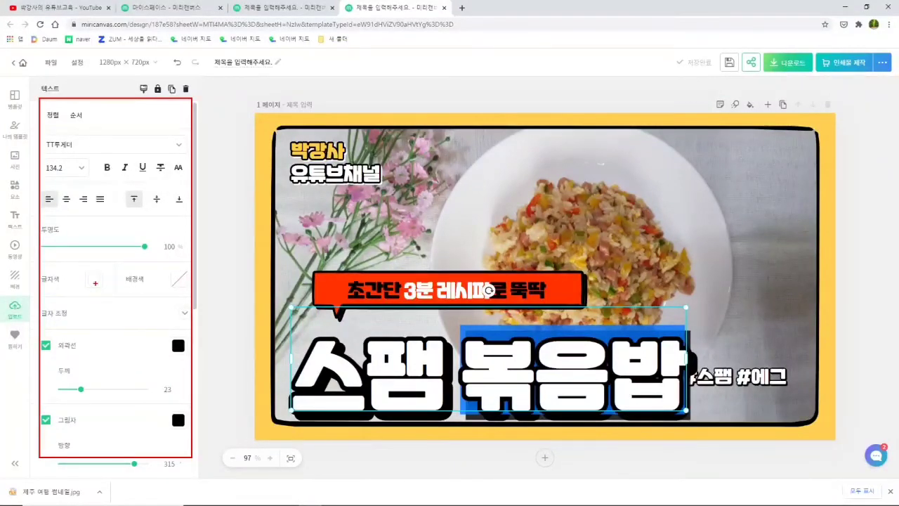
key("Escape")
key("ctrl+2")
left_click_drag(80, 263, 108, 302)
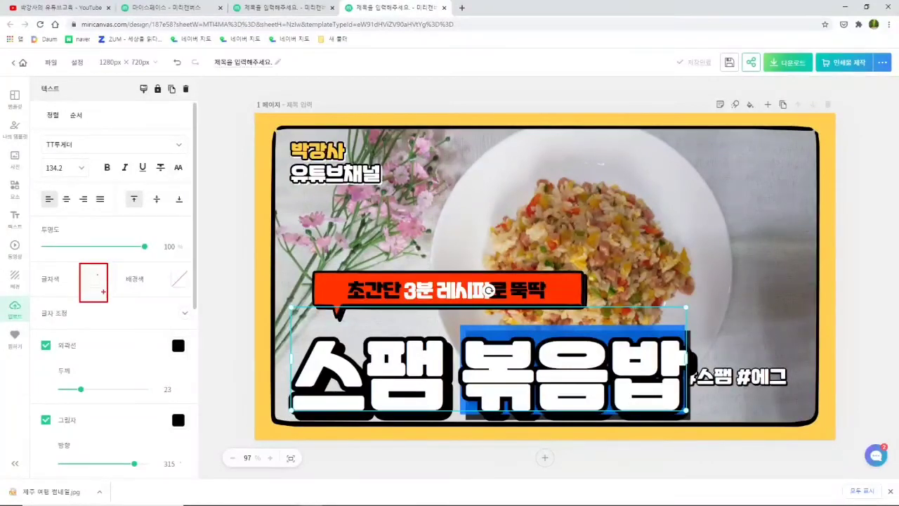
key("Escape")
left_click(98, 292)
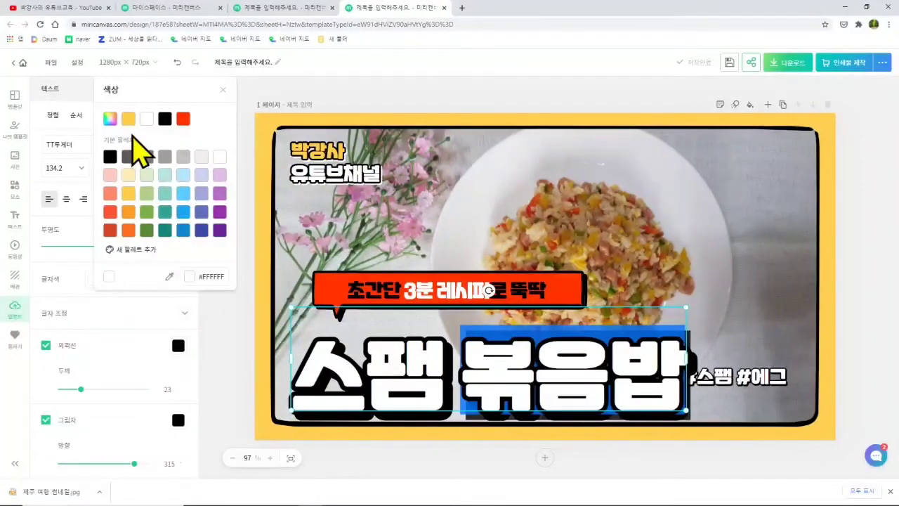
left_click(130, 192)
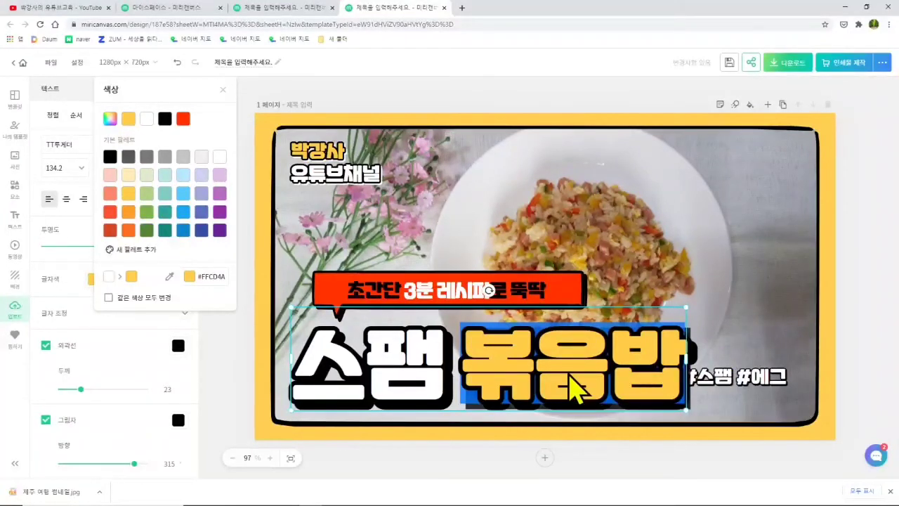
left_click(868, 216)
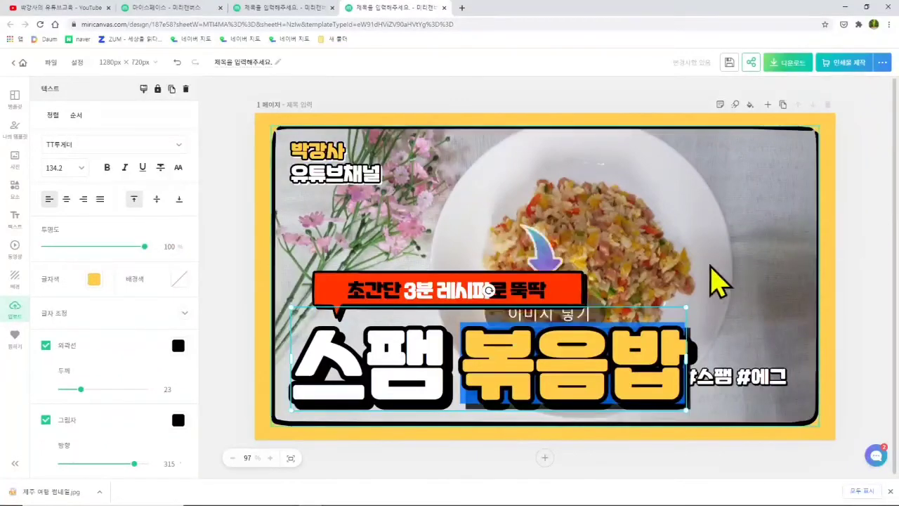
left_click(716, 280)
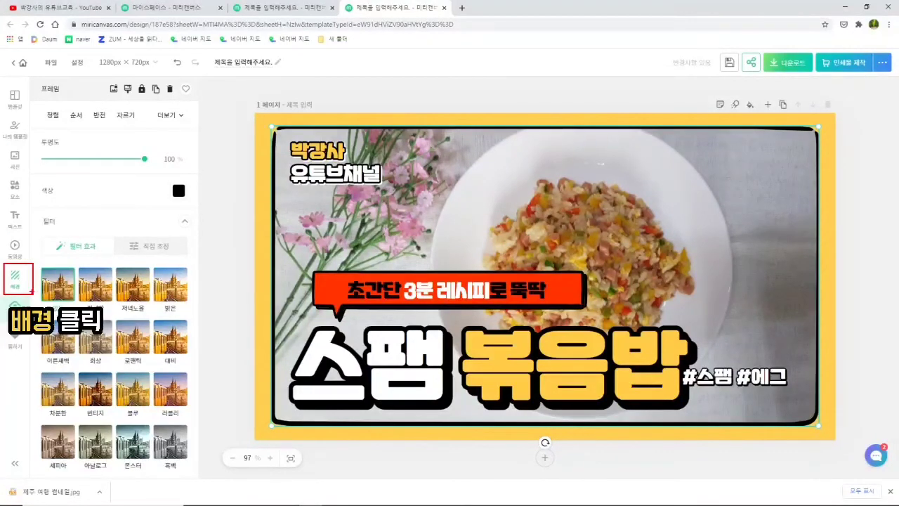
Step: Try pale yellow #FEEBB6 and orange as the solid colour of the page background
left_click(15, 277)
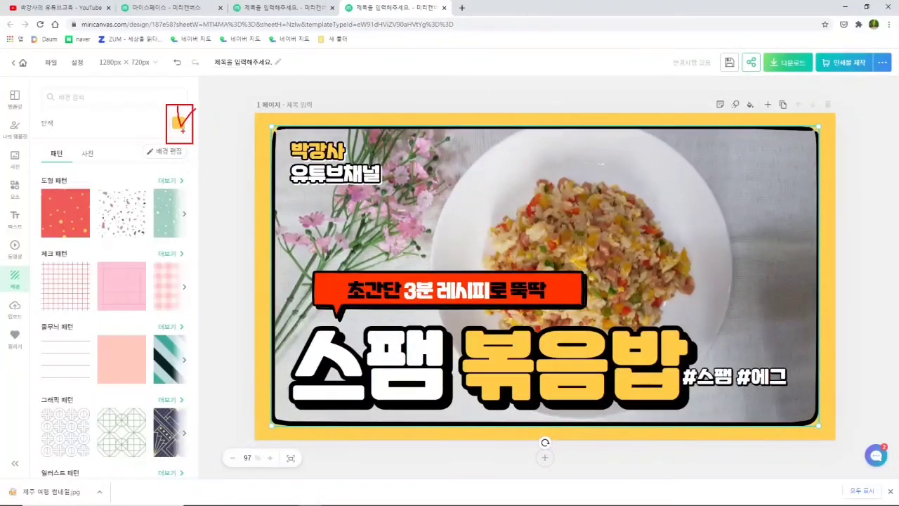
left_click(178, 123)
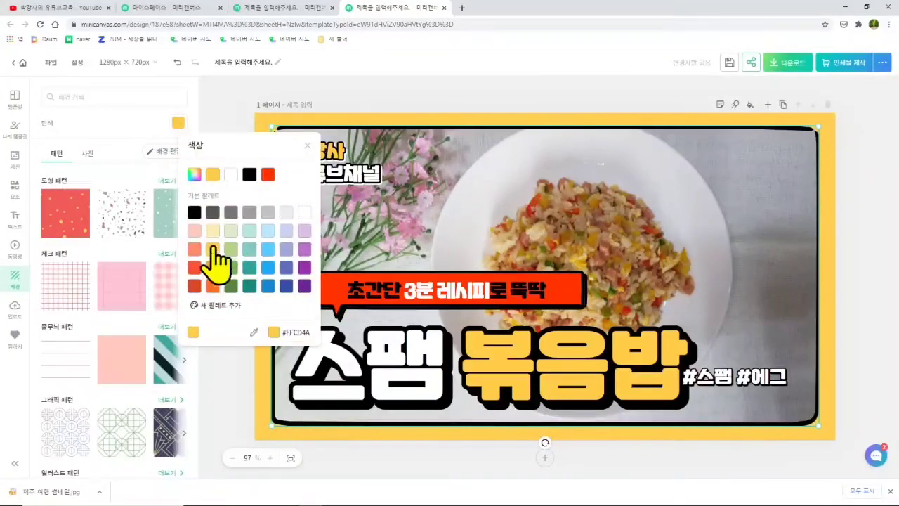
left_click(212, 231)
left_click(177, 125)
left_click(177, 125)
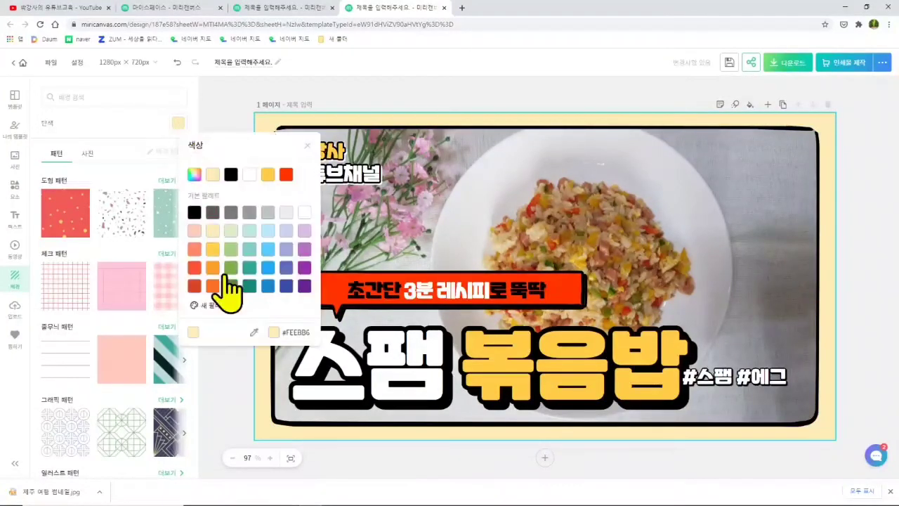
left_click(212, 269)
left_click(177, 125)
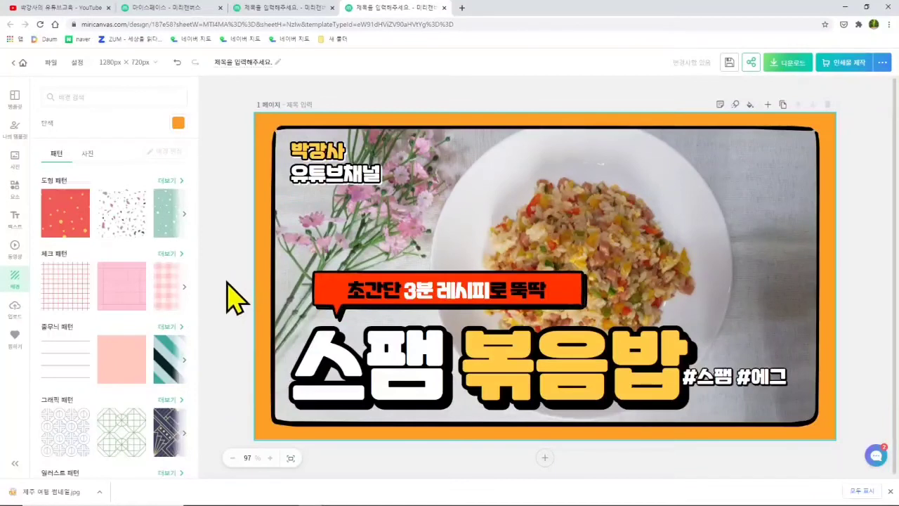
Step: Try several background patterns and apply the red-lined grid from 체크 패턴 to the page
key("ctrl+2")
mouse_move(41, 170)
left_mouse_down()
mouse_move(106, 260)
mouse_move(164, 433)
left_mouse_up()
key("Escape")
left_click(112, 355)
left_click(77, 355)
left_click(71, 284)
left_click(125, 284)
left_click(123, 236)
left_click(160, 229)
left_click(166, 297)
left_click(86, 359)
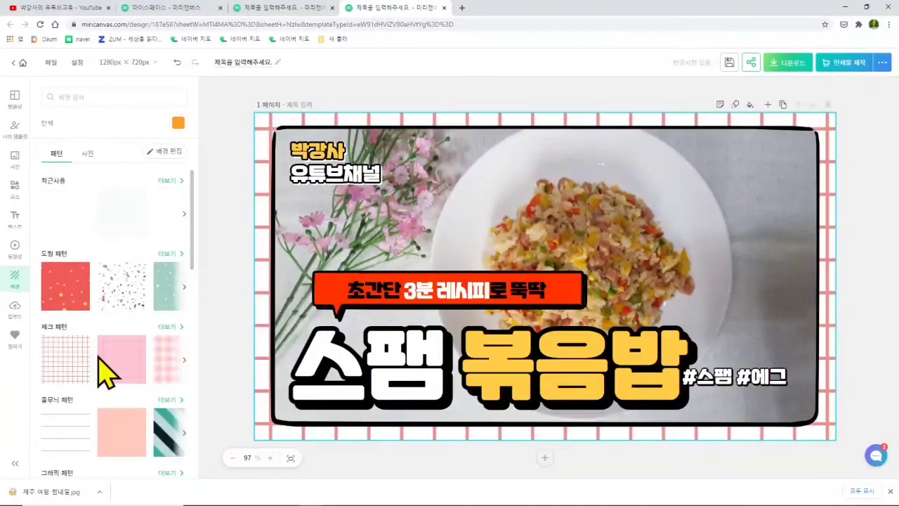
left_click(133, 375)
left_click(161, 363)
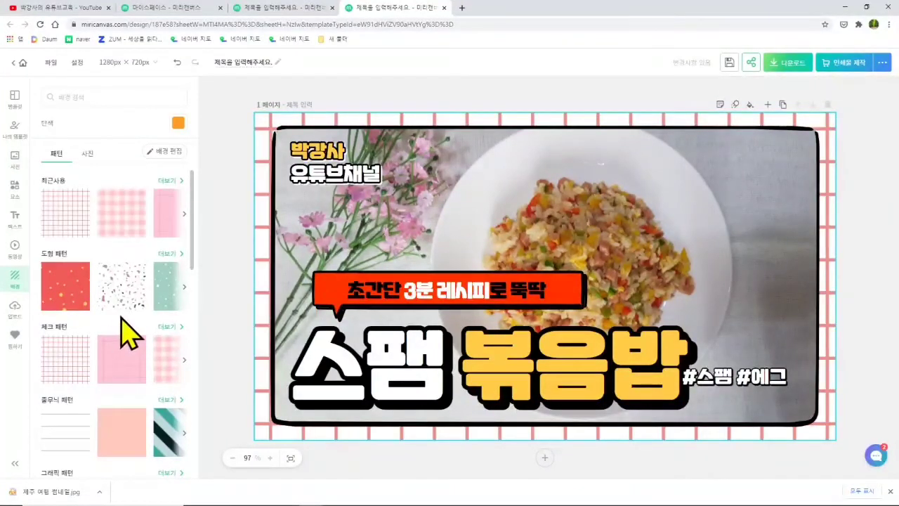
scroll(141, 345, "down", 1)
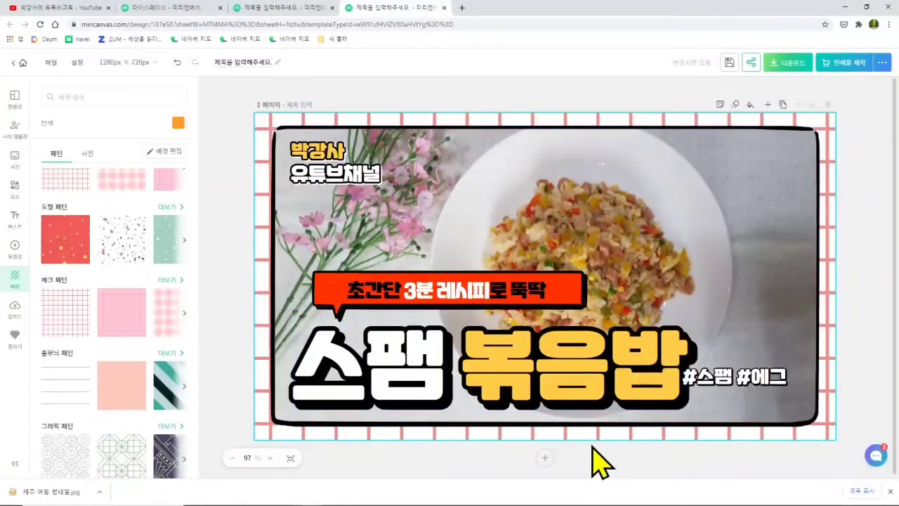
Step: Edit the grid pattern background and recolour its red lines to the document's yellow
left_click(566, 434)
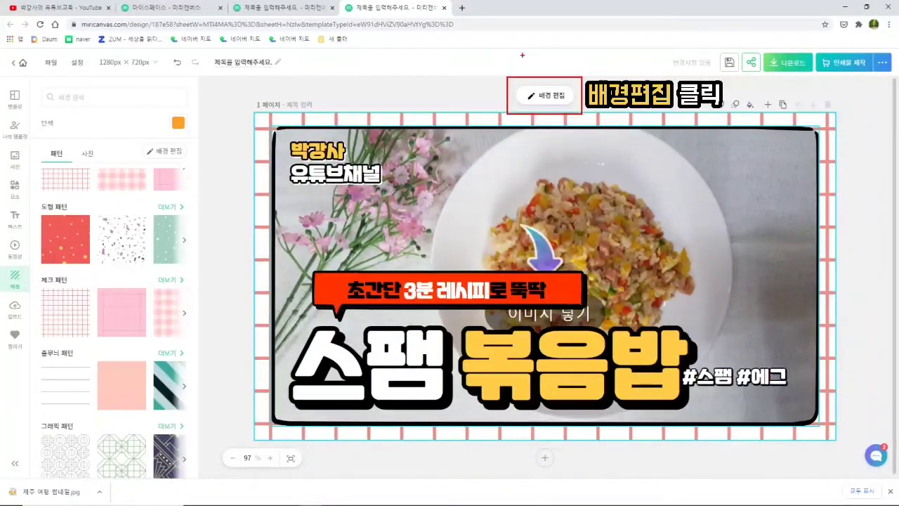
left_click(547, 95)
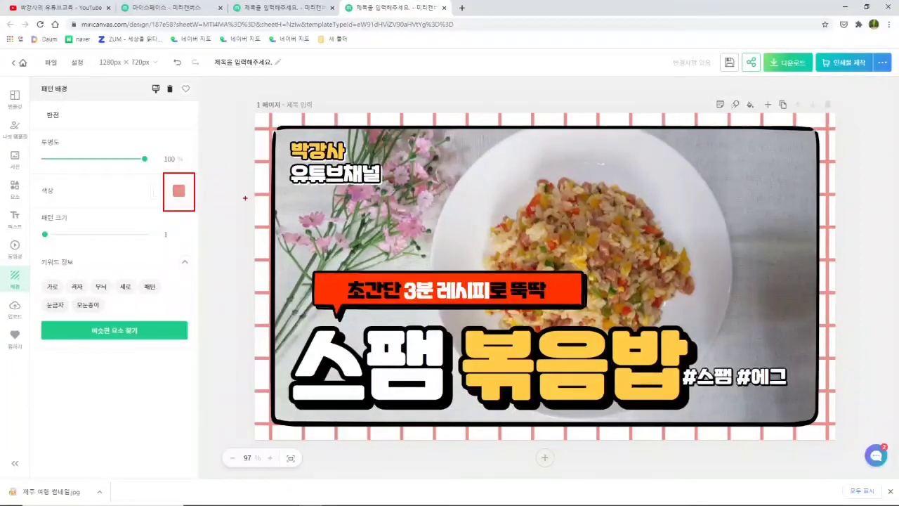
left_click(178, 191)
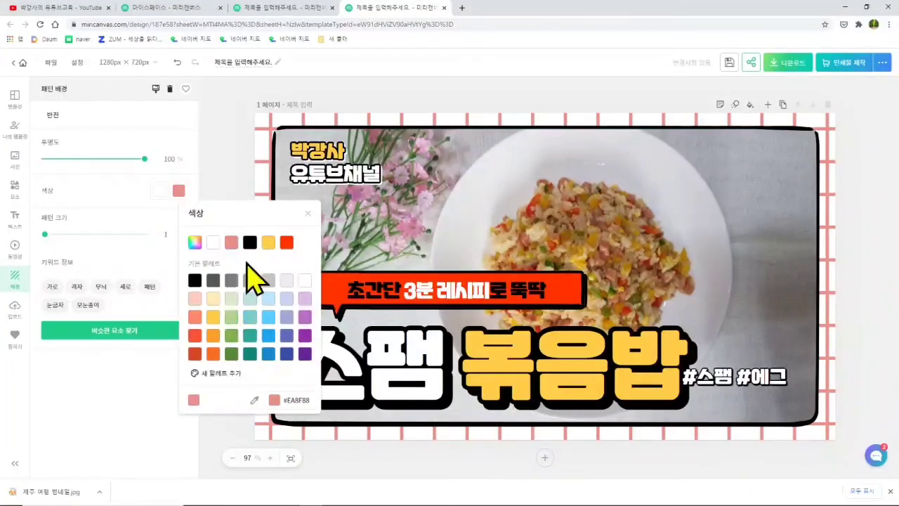
left_click(267, 242)
left_click(862, 272)
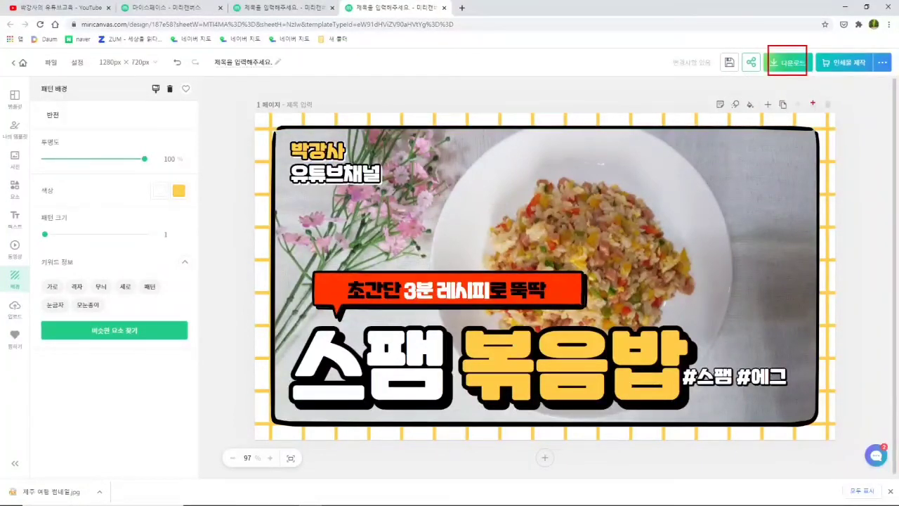
Step: Download the thumbnail as a JPG for web use with the 빠른 다운로드 option
left_click(787, 64)
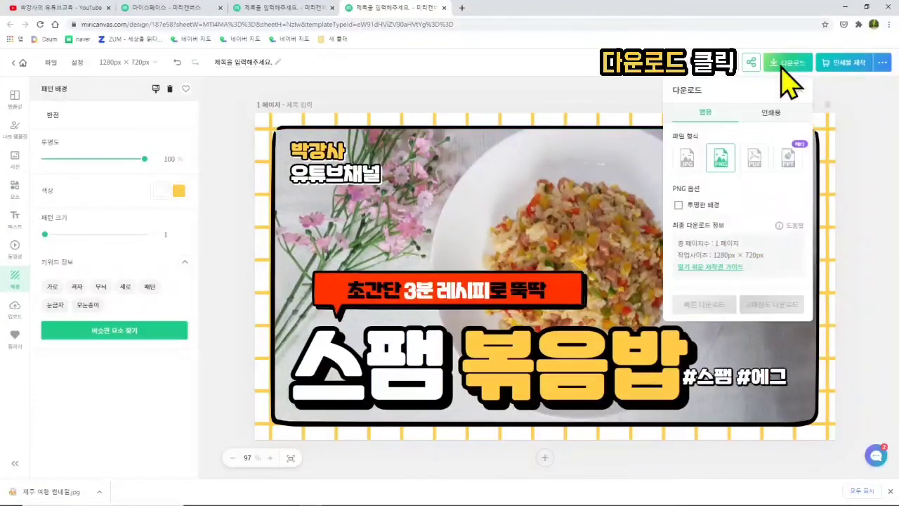
left_click(687, 163)
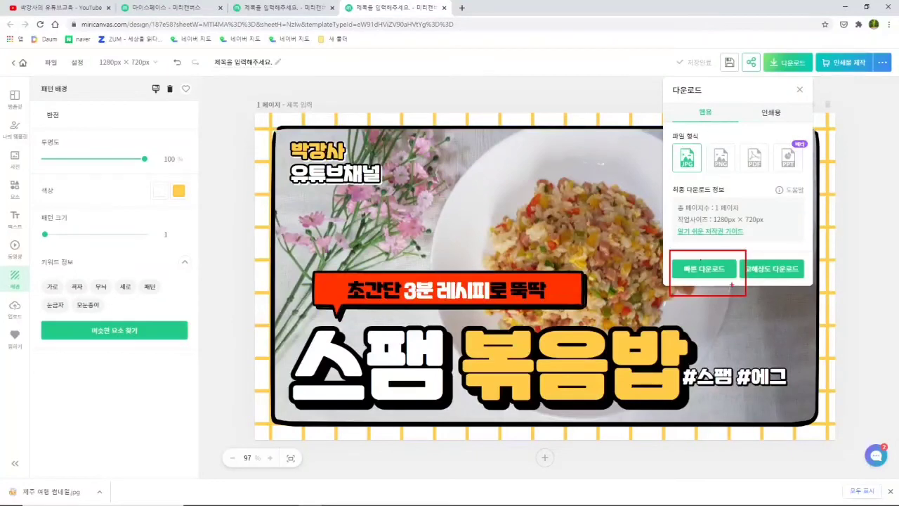
left_click(702, 269)
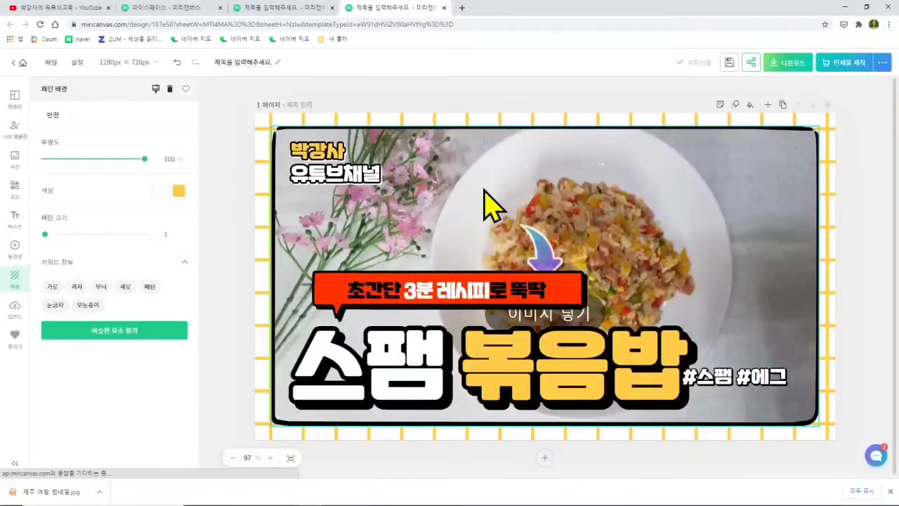
Step: Save the downloaded image under the file name 요리 in the 유튜브 folder
type("dy")
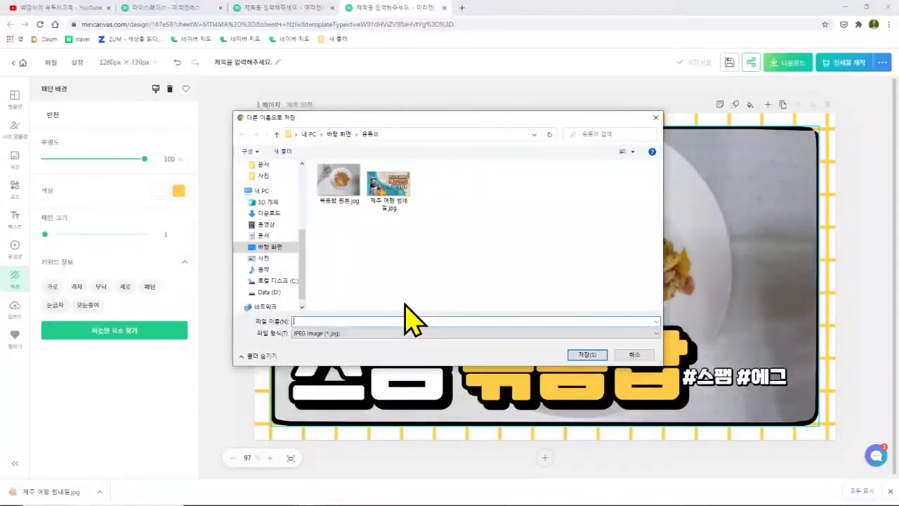
key("BackSpace")
key("BackSpace")
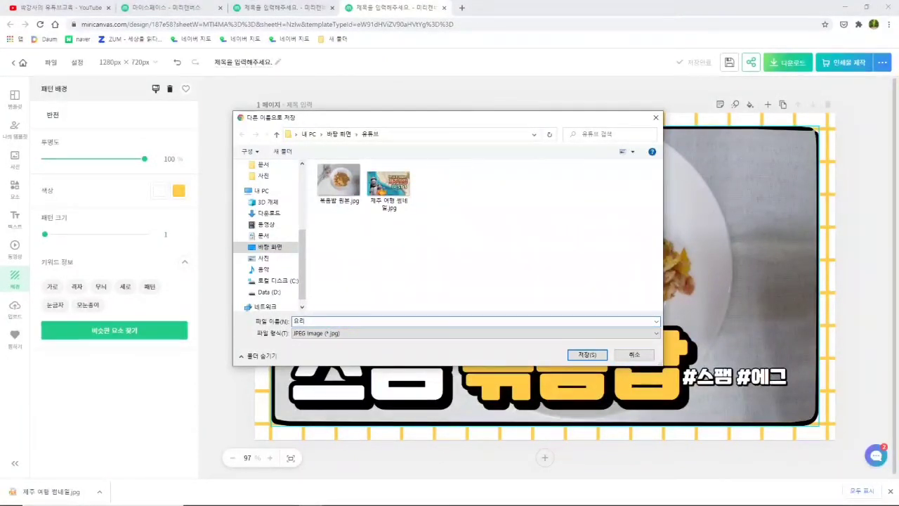
key("ctrl+2")
left_click_drag(560, 345, 607, 363)
key("Escape")
left_click(597, 359)
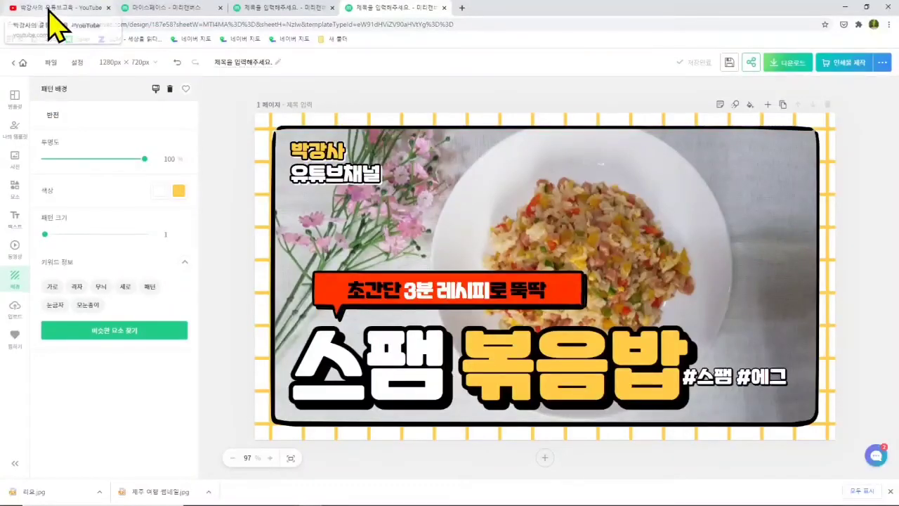
Step: Switch to the YouTube channel page and open the 볶음밥 레시피 완성본 video from the 요리 레시피 section
left_click(98, 15)
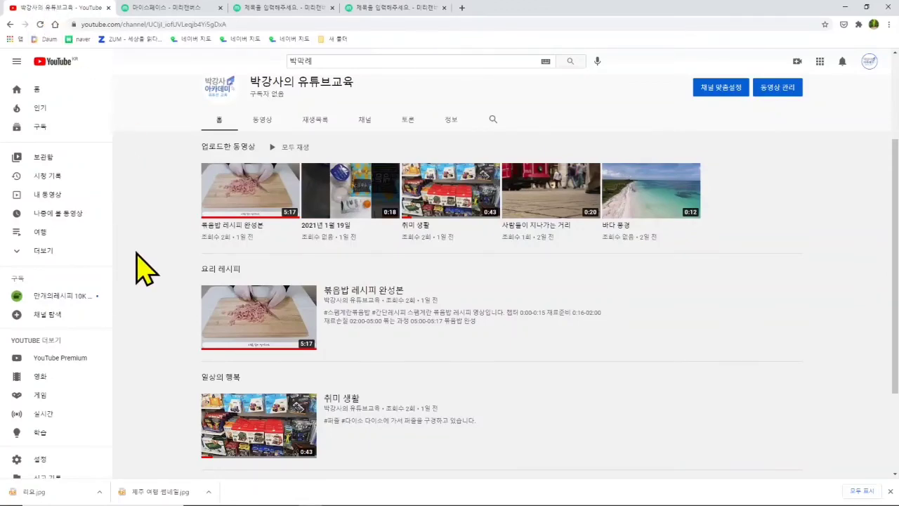
scroll(139, 255, "down", 2)
scroll(139, 255, "up", 2)
key("ctrl+2")
mouse_move(193, 274)
left_mouse_down()
mouse_move(227, 285)
mouse_move(352, 371)
mouse_move(336, 367)
left_mouse_up()
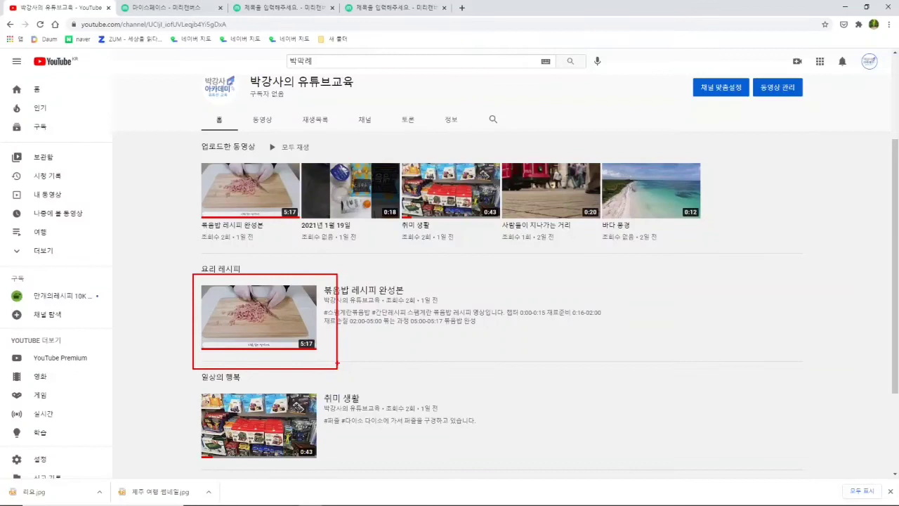
key("Escape")
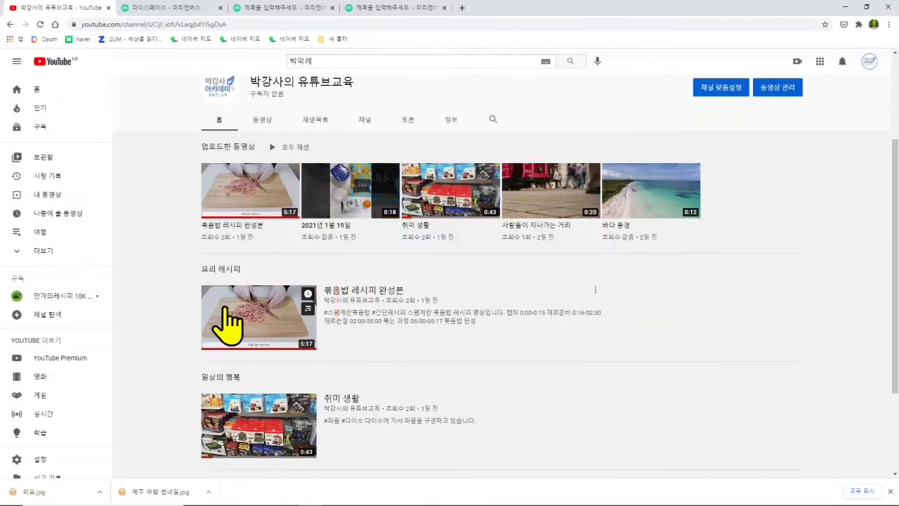
left_click(271, 321)
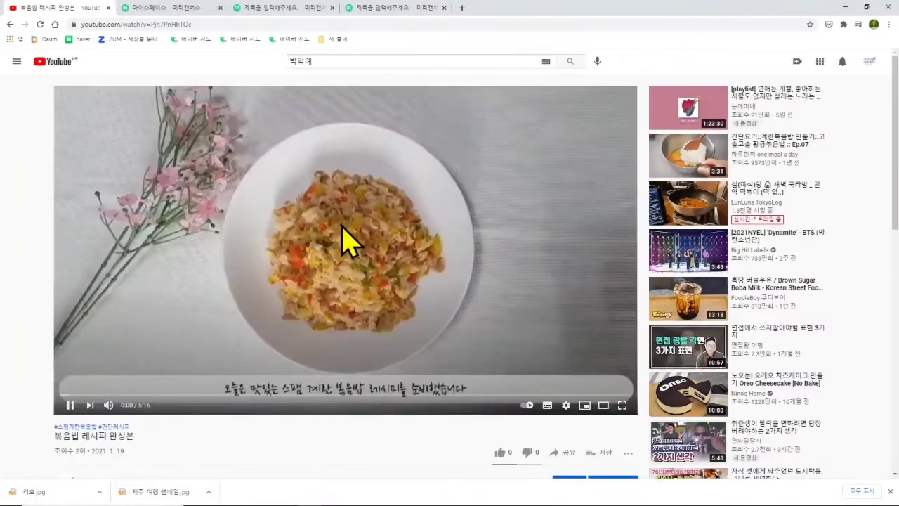
Step: Pause the fried rice video and open its details for editing in YouTube Studio
left_click(349, 242)
scroll(508, 321, "down", 1)
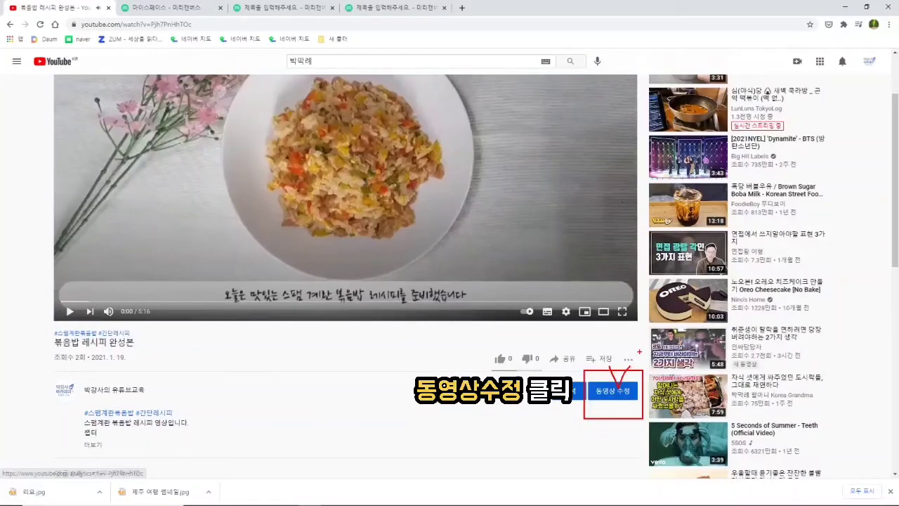
left_click(607, 391)
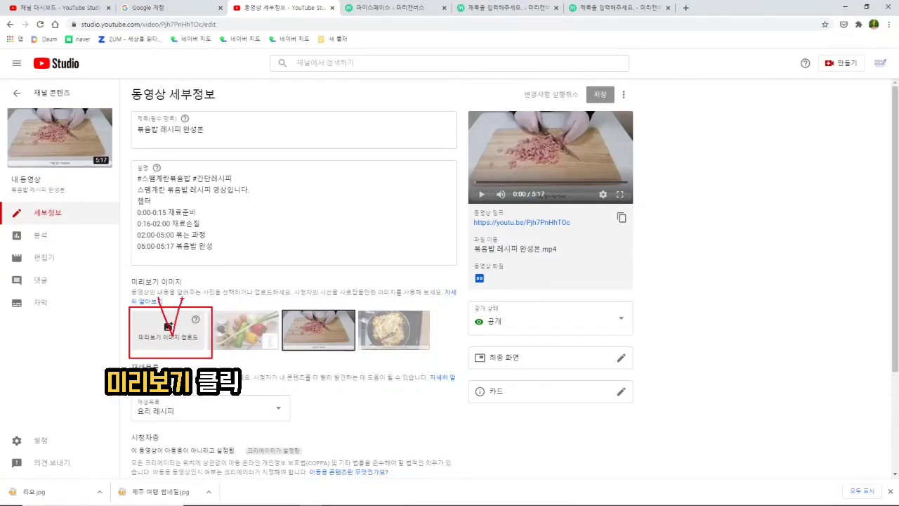
Step: Upload 리요.jpg from the 유튜브 folder as the fried rice video's thumbnail and save the changes
left_click(176, 337)
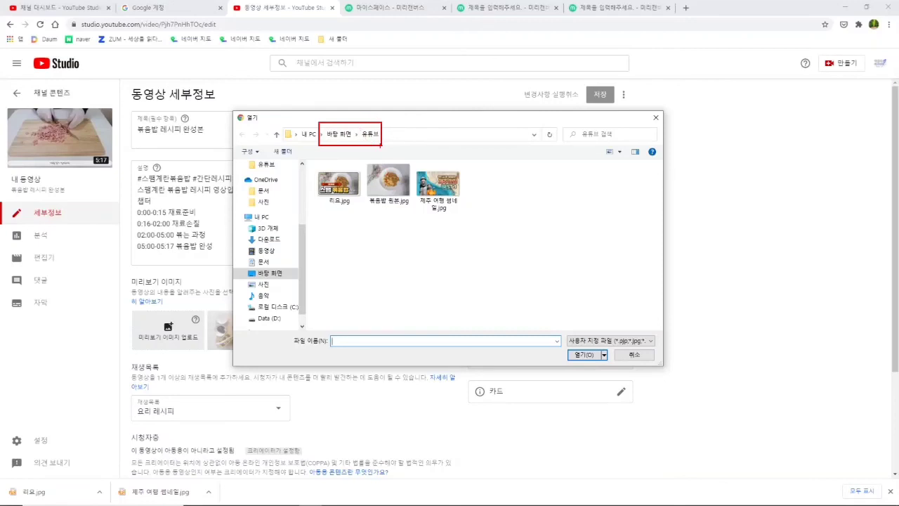
left_click(337, 188)
key("ctrl+2")
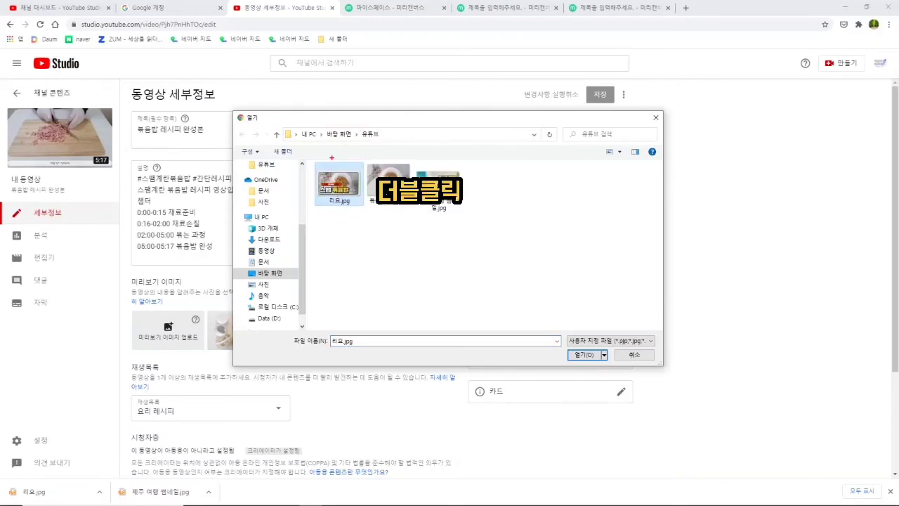
left_click_drag(331, 158, 348, 149)
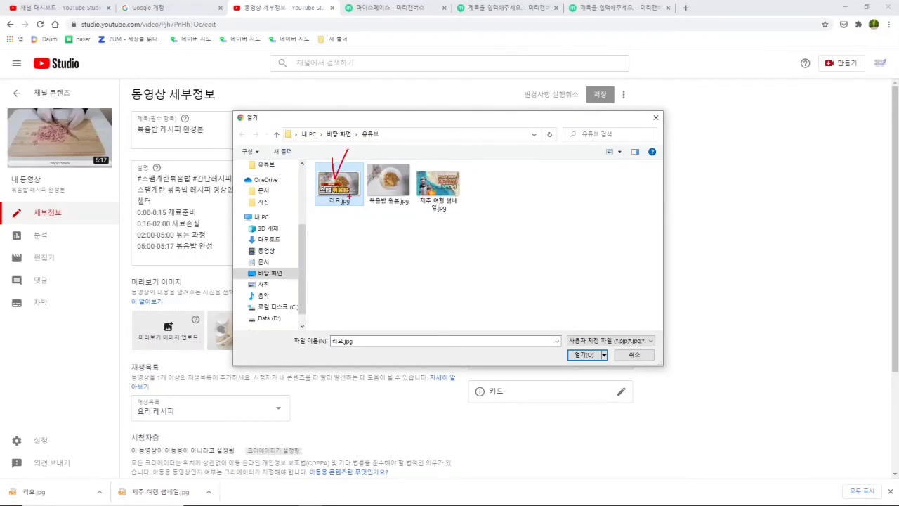
key("Escape")
double_click(342, 188)
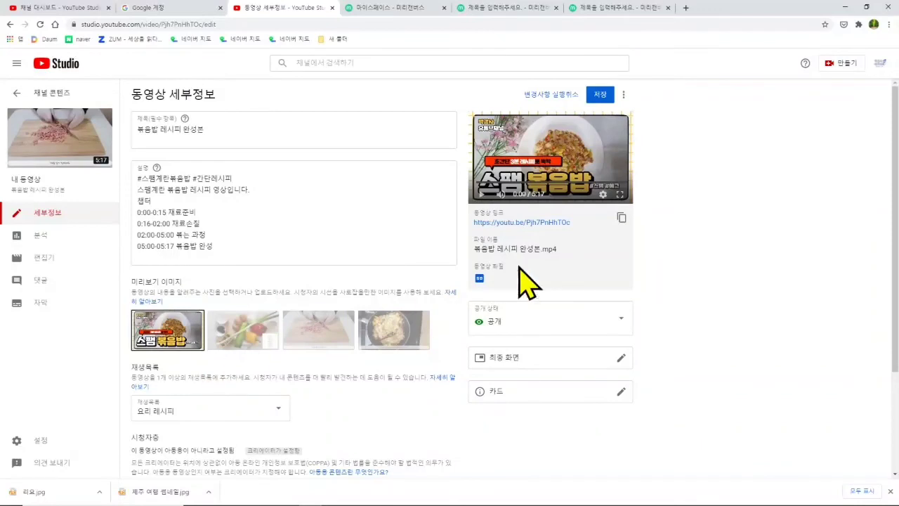
mouse_move(526, 125)
left_mouse_down()
mouse_move(560, 167)
mouse_move(627, 196)
left_mouse_up()
key("Escape")
mouse_move(458, 104)
left_mouse_down()
mouse_move(602, 136)
mouse_move(649, 211)
left_mouse_up()
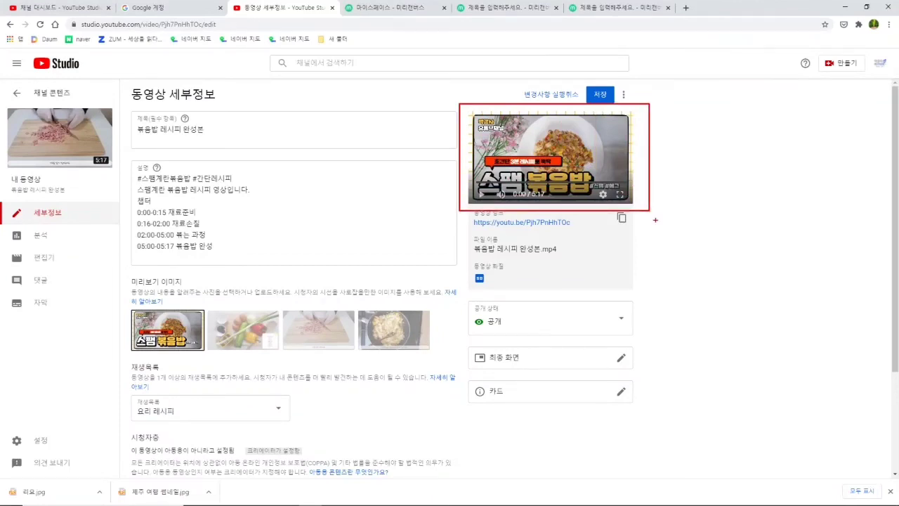
left_click(600, 94)
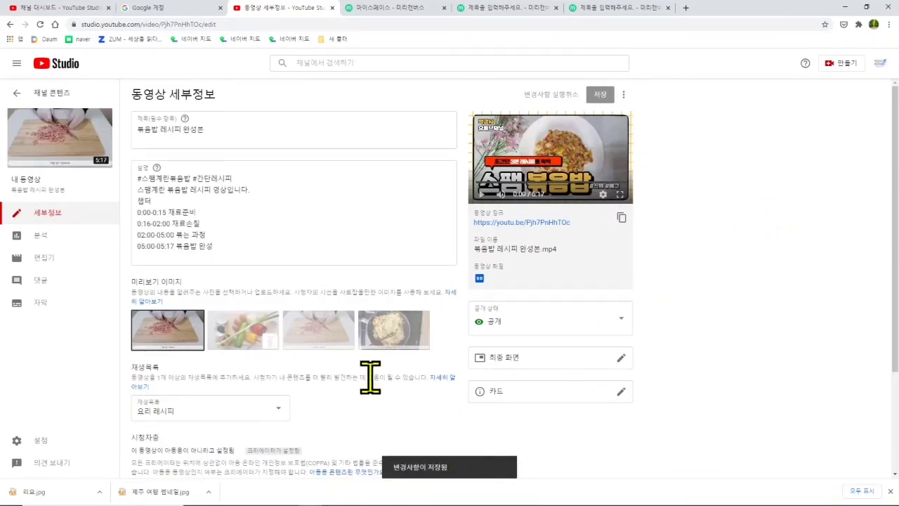
Step: Go to the channel's content list and open the details of the 바다 풍경 video for editing
left_click_drag(26, 47, 99, 80)
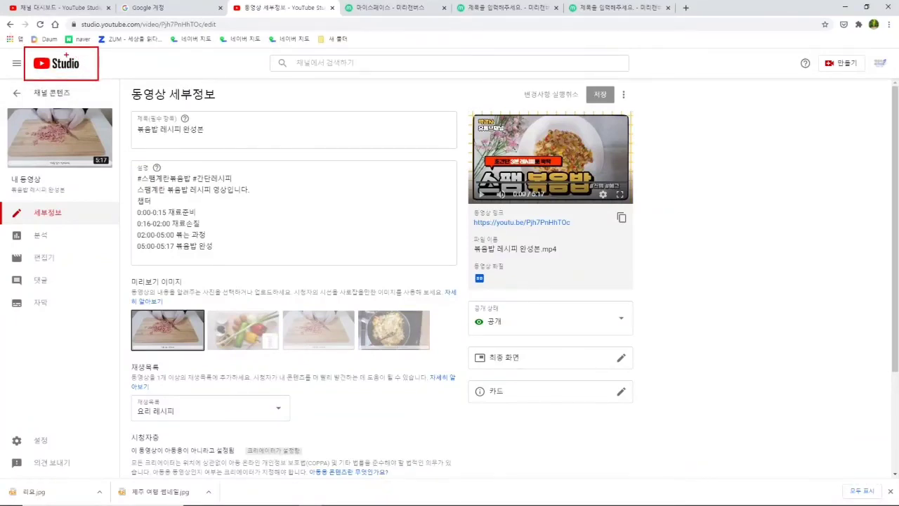
left_click(62, 67)
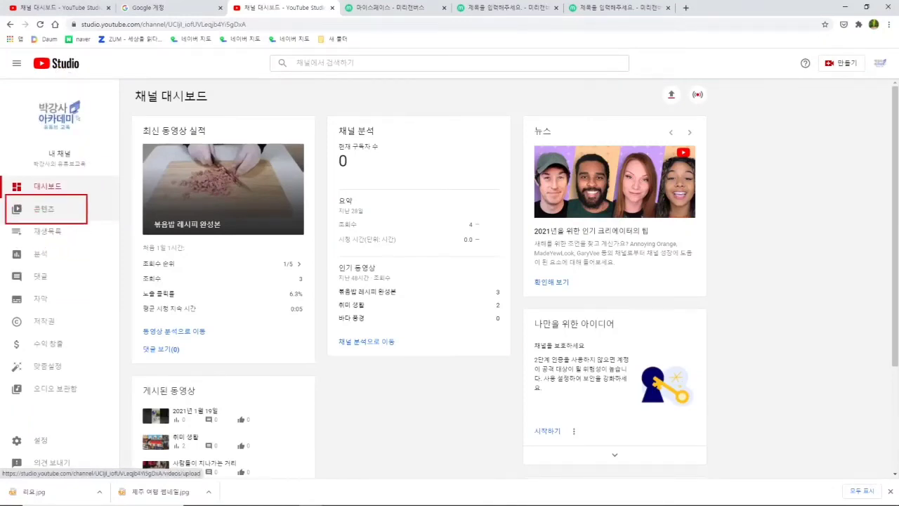
left_click(68, 215)
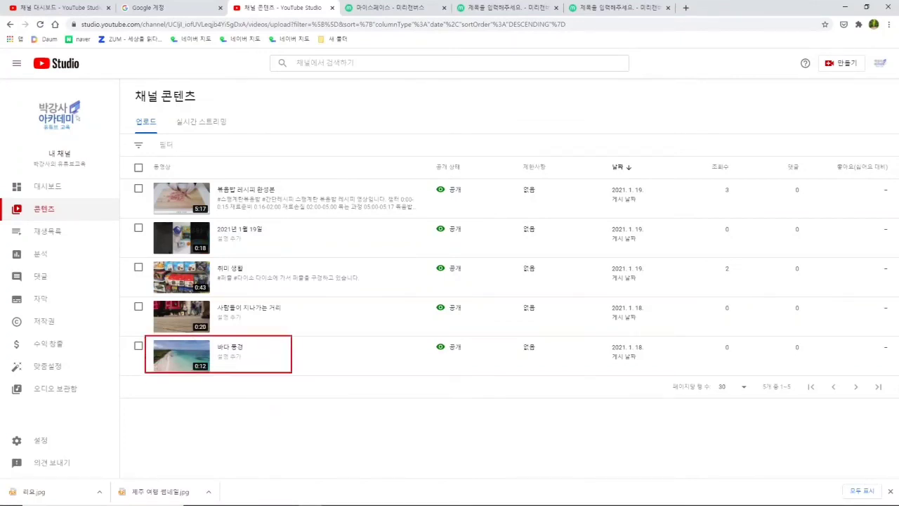
mouse_move(289, 375)
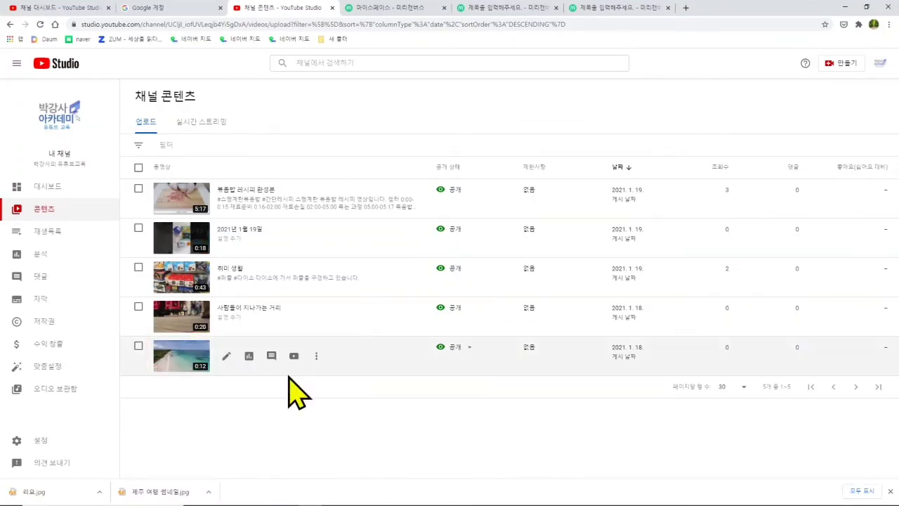
mouse_move(223, 367)
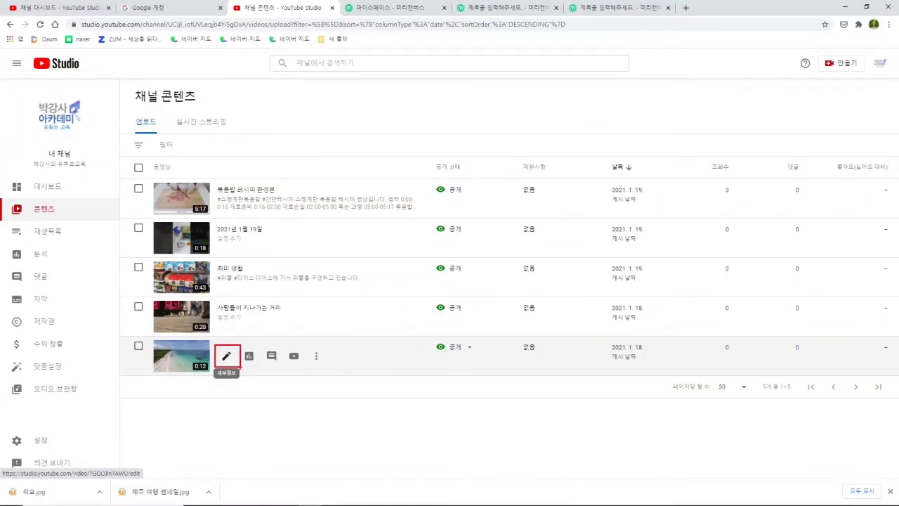
left_click(227, 356)
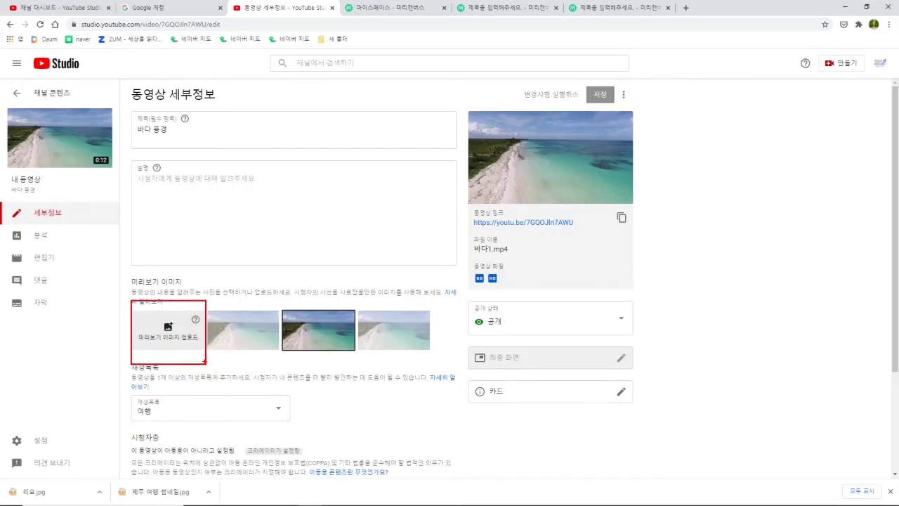
Step: Upload 제주 여행 썸네일.jpg from the 유튜브 folder as the 바다 풍경 video's thumbnail and save the changes
left_click(172, 344)
key("ctrl+2")
mouse_move(426, 162)
left_mouse_down()
mouse_move(432, 189)
mouse_move(453, 155)
left_mouse_up()
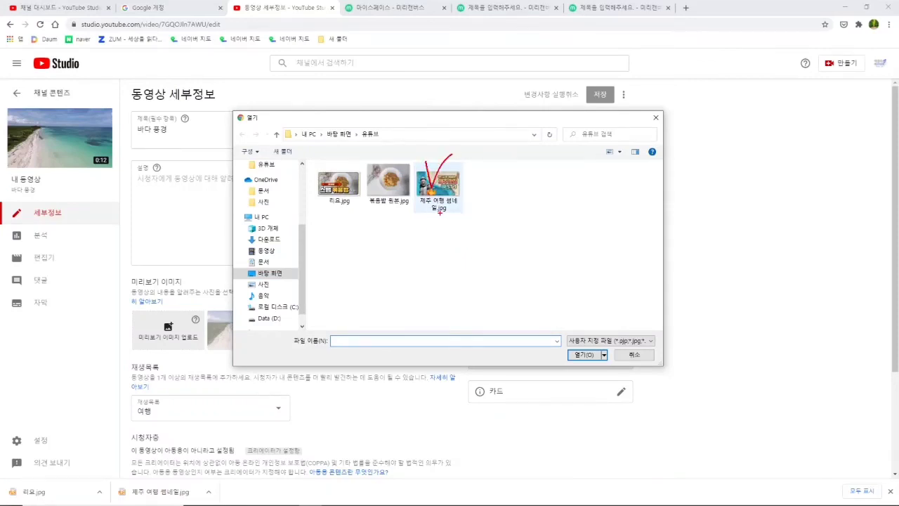
key("Escape")
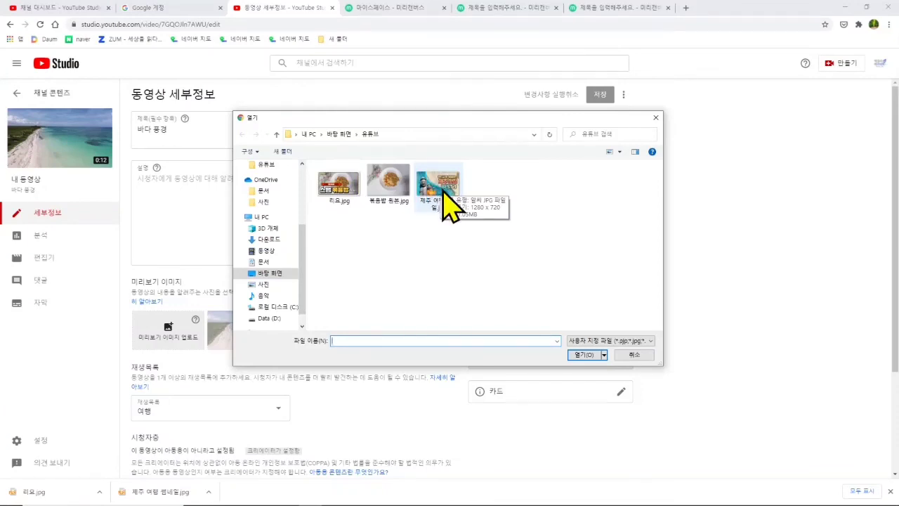
double_click(444, 193)
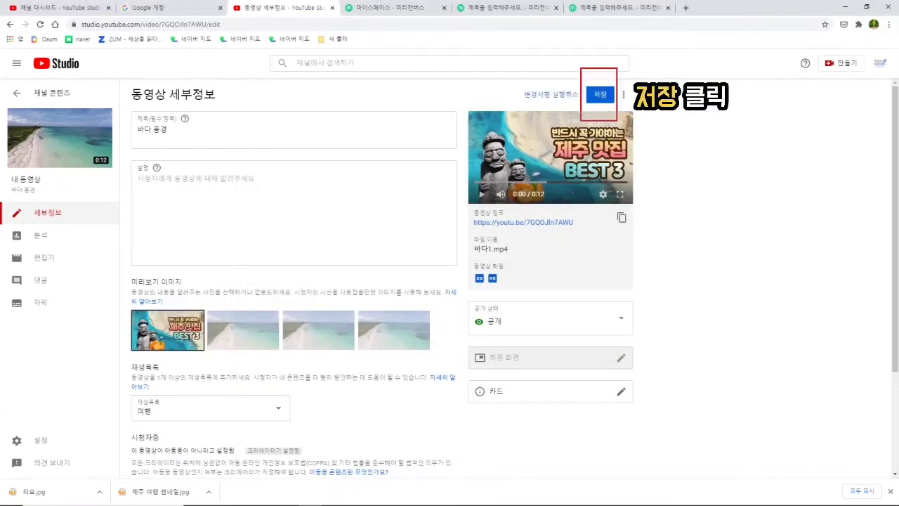
left_click(602, 94)
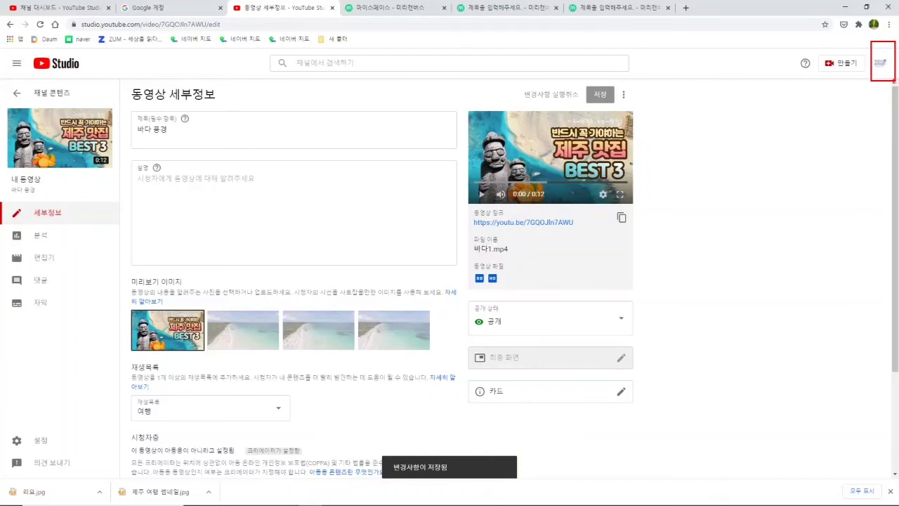
Step: Open the public channel page and check the thumbnails of the edited videos in the 요리 레시피 and 여행 sections
left_click(880, 62)
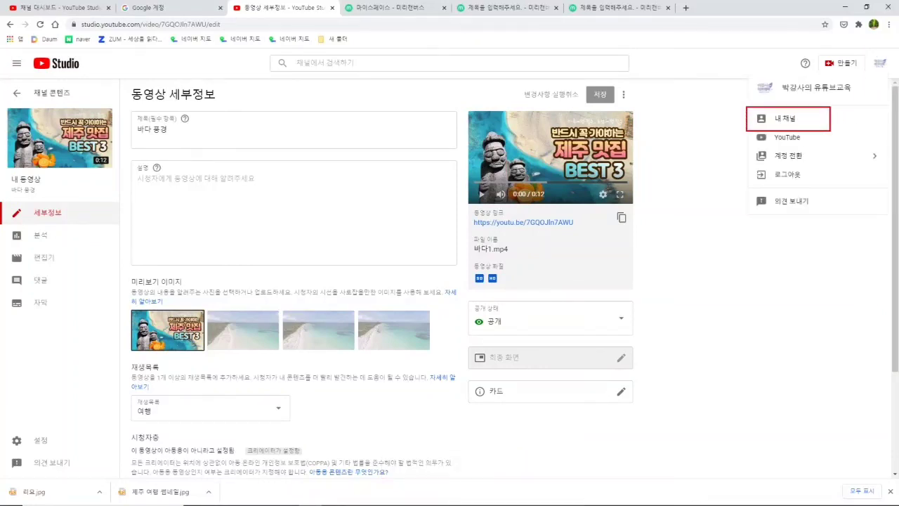
left_click(764, 120)
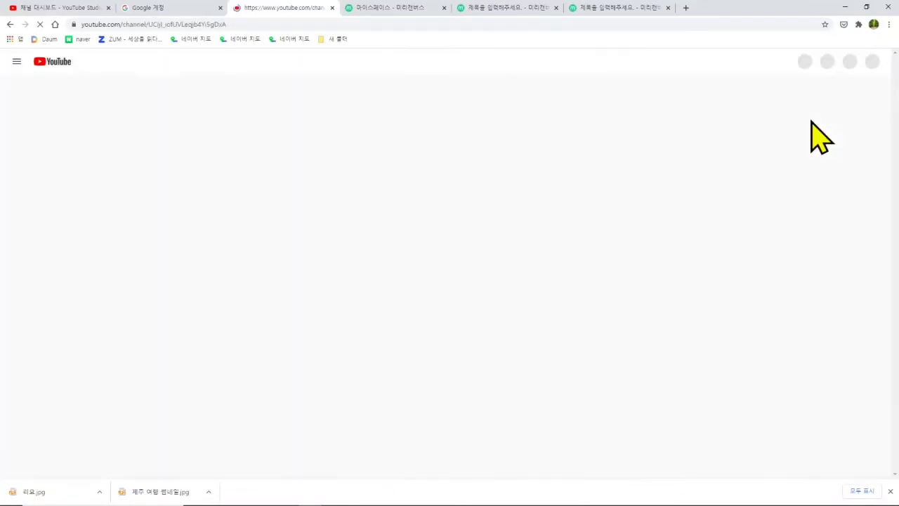
scroll(768, 358, "down", 3)
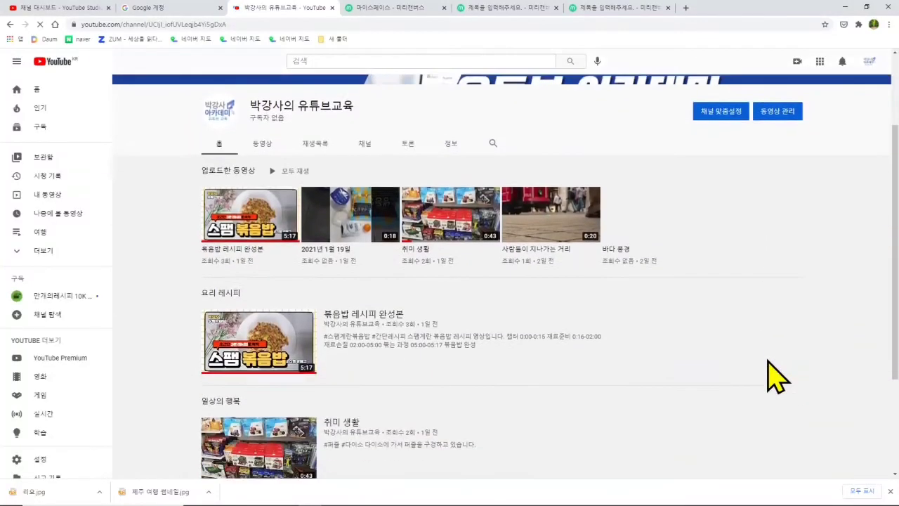
scroll(776, 375, "down", 2)
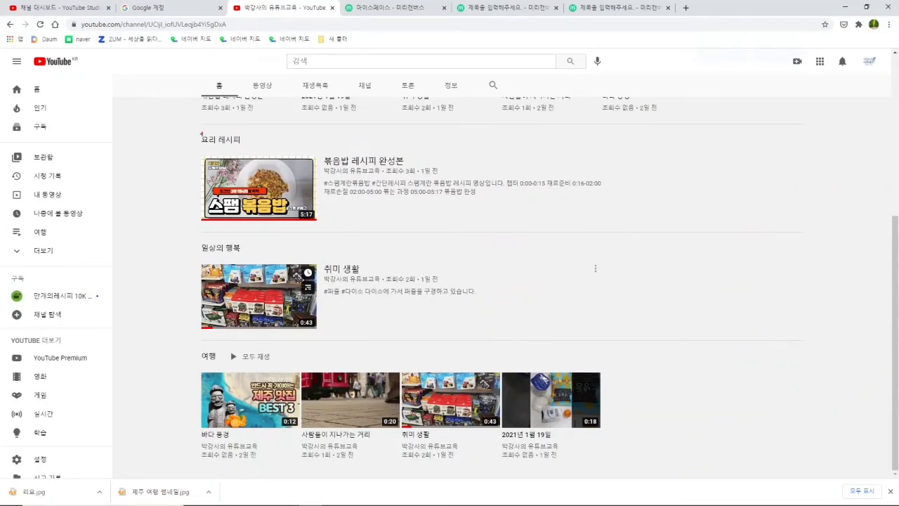
mouse_move(257, 138)
left_mouse_down()
mouse_move(265, 173)
mouse_move(290, 135)
left_mouse_up()
mouse_move(253, 351)
left_mouse_down()
mouse_move(255, 382)
mouse_move(294, 345)
left_mouse_up()
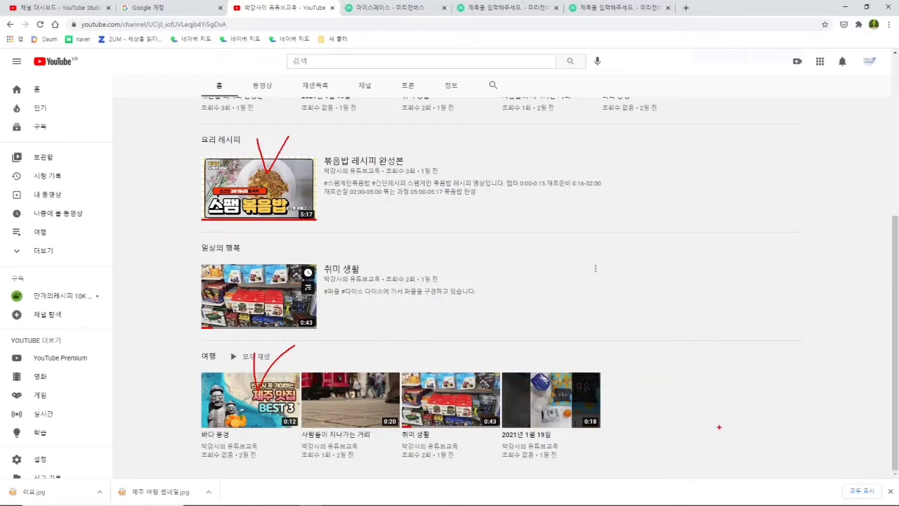
key("Escape")
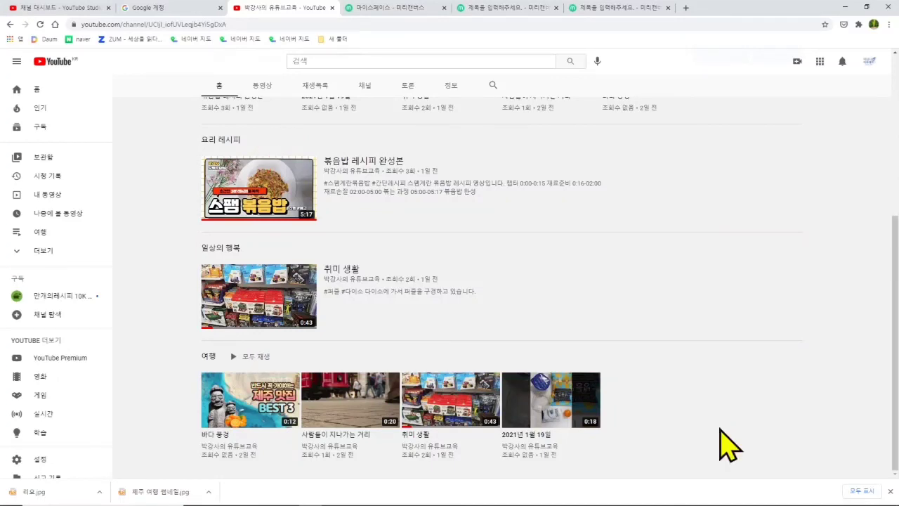